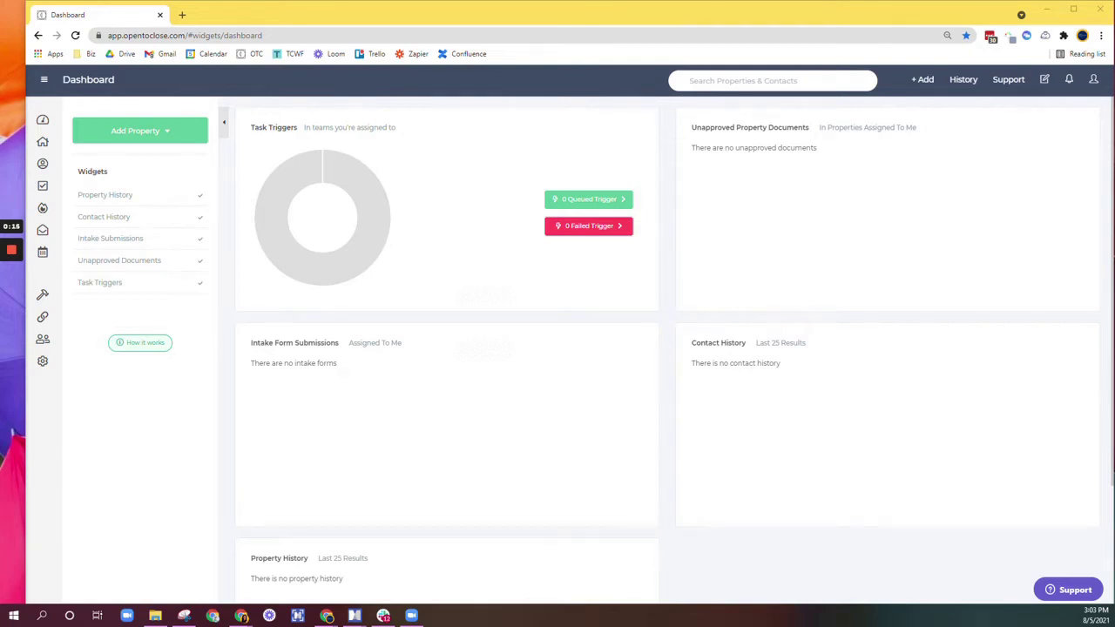
Step: Search the support articles for "smart blocks" and look through the matching articles
click(1005, 79)
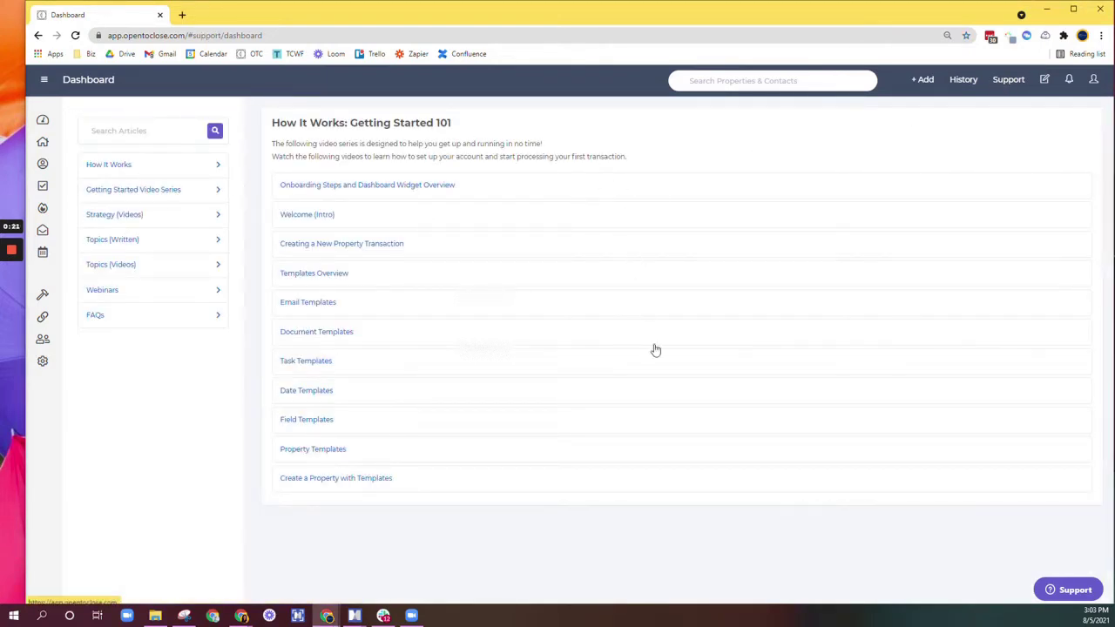
click(142, 131)
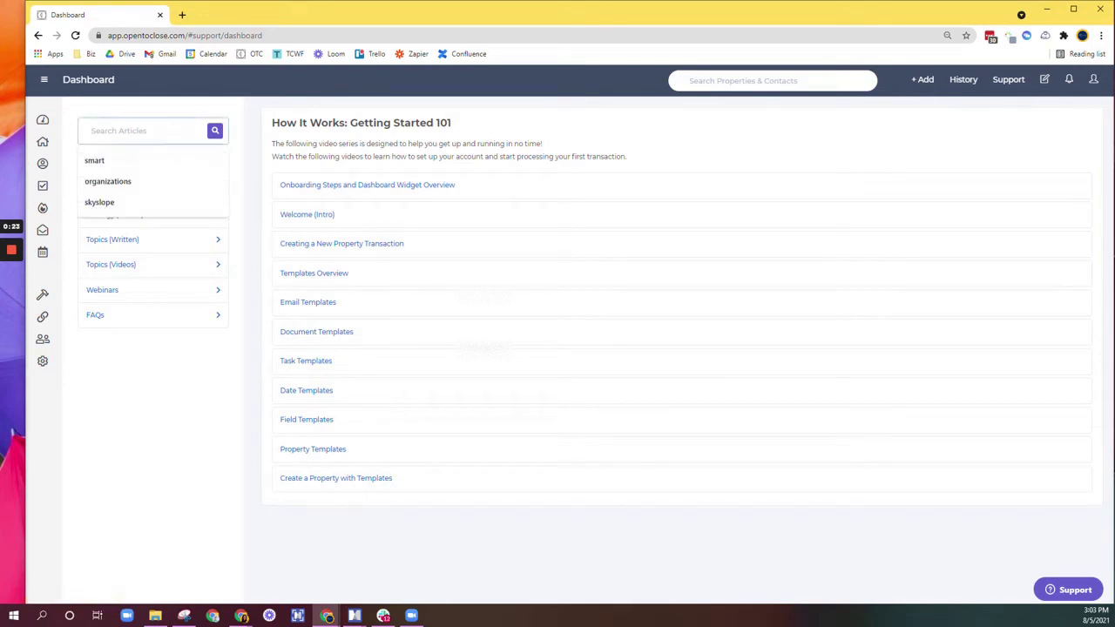
text(smart blocks)
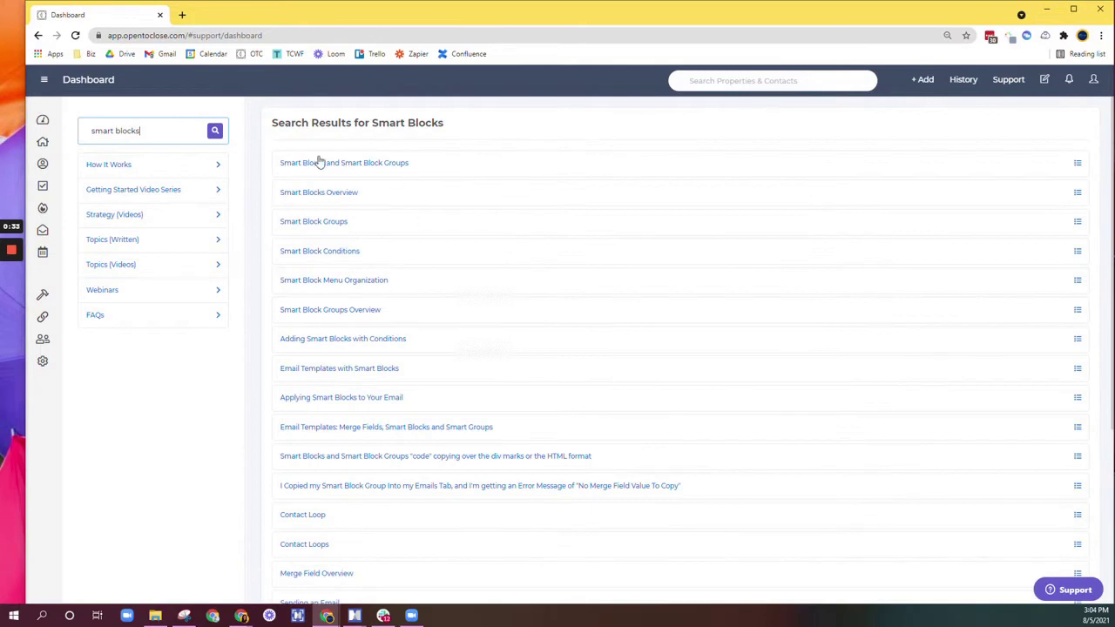
scroll(456, 266, down, 3)
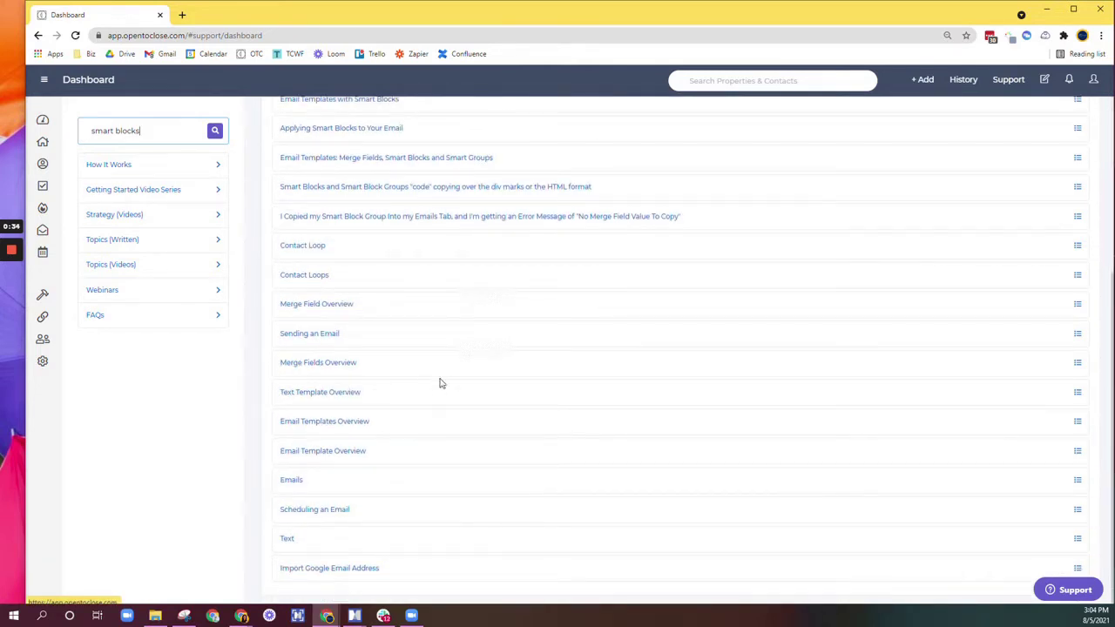
scroll(441, 383, up, 3)
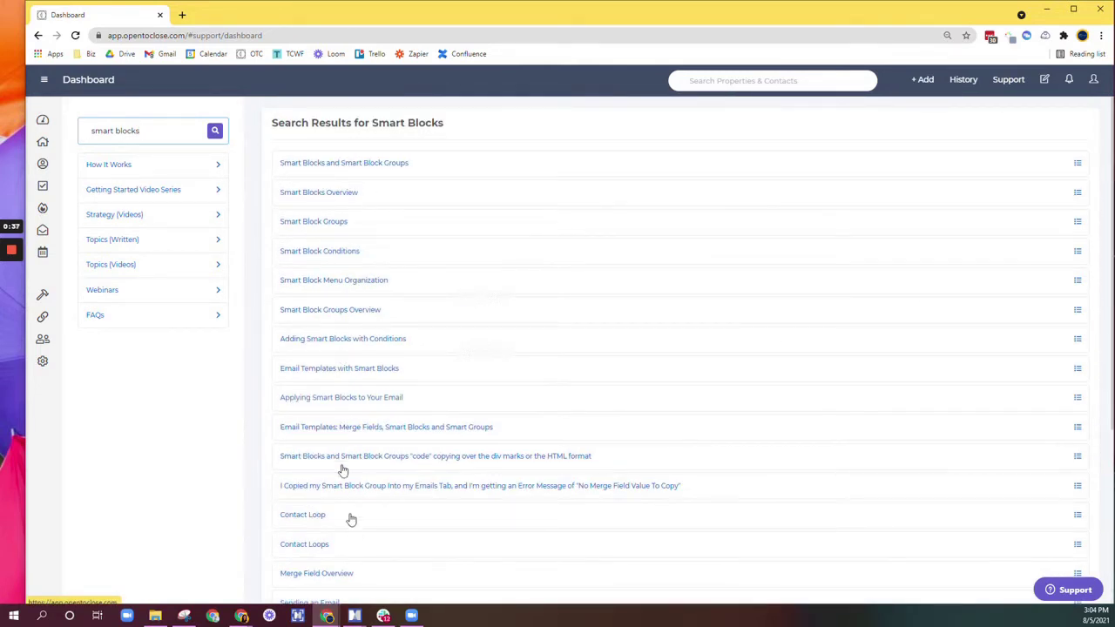
Step: Search the support articles for "property tables" and look through the matching articles
triple_click(117, 131)
text(property)
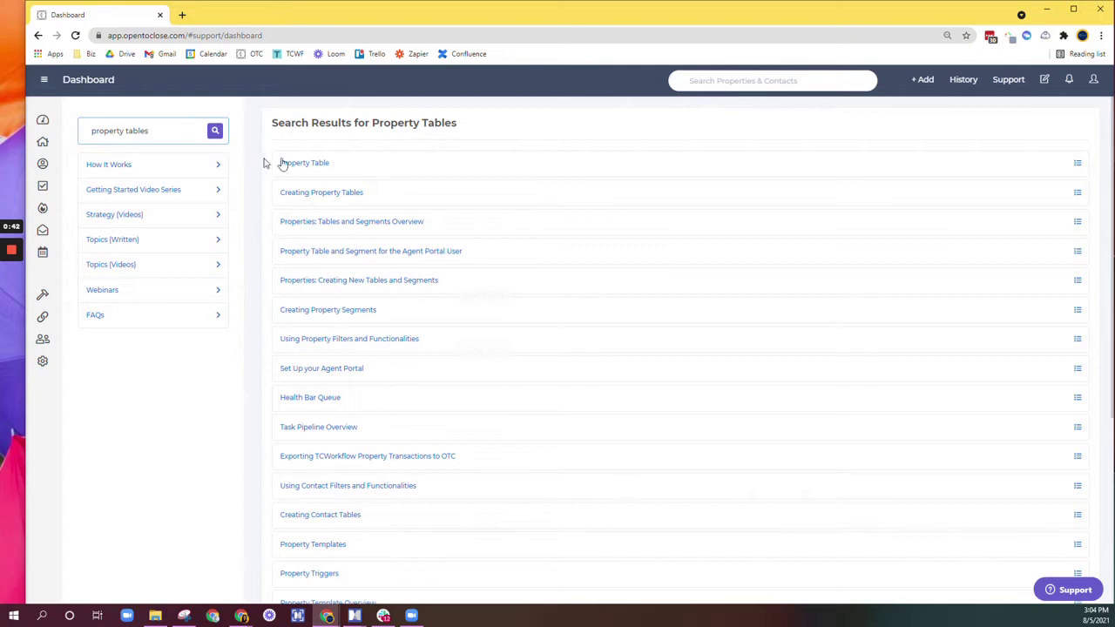
scroll(393, 398, down, 3)
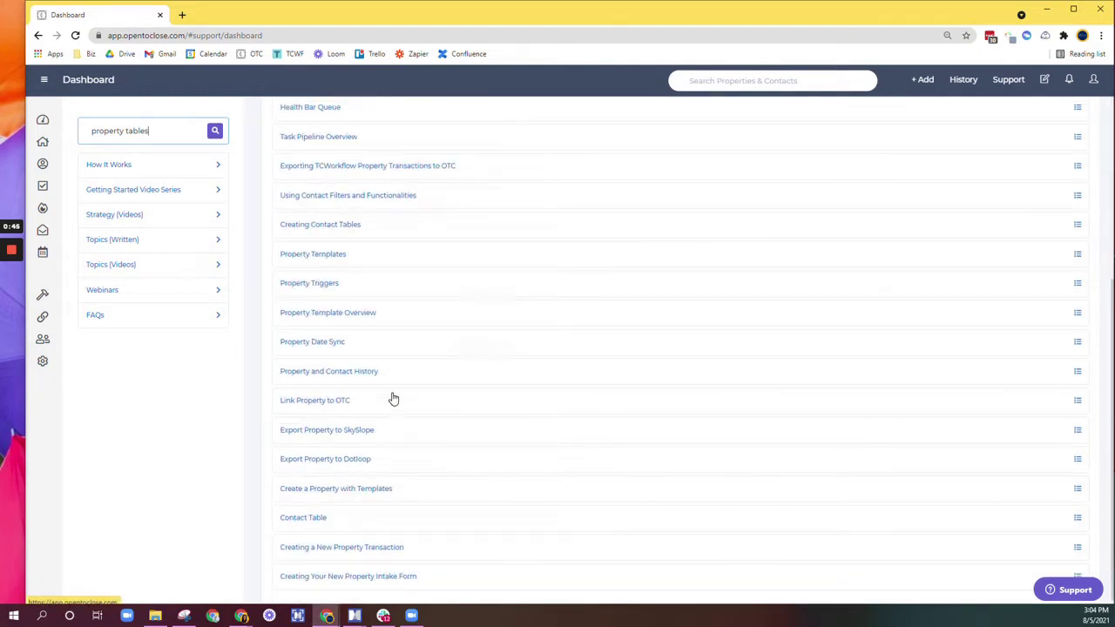
scroll(393, 398, up, 3)
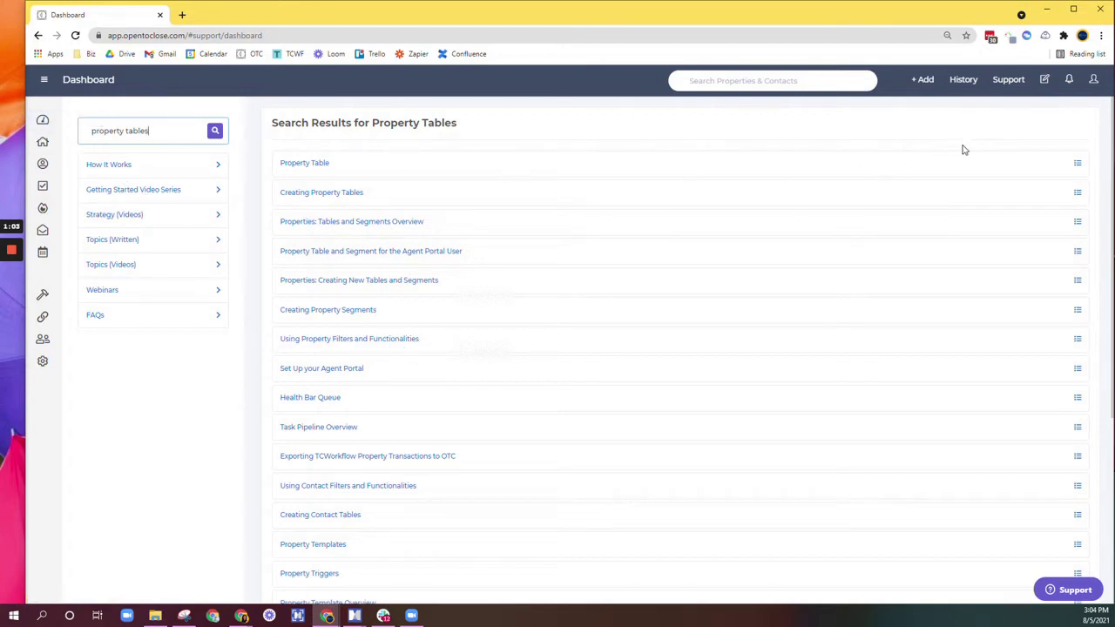
Step: Return to the dashboard and remove the Contact History and Property History widgets
click(43, 121)
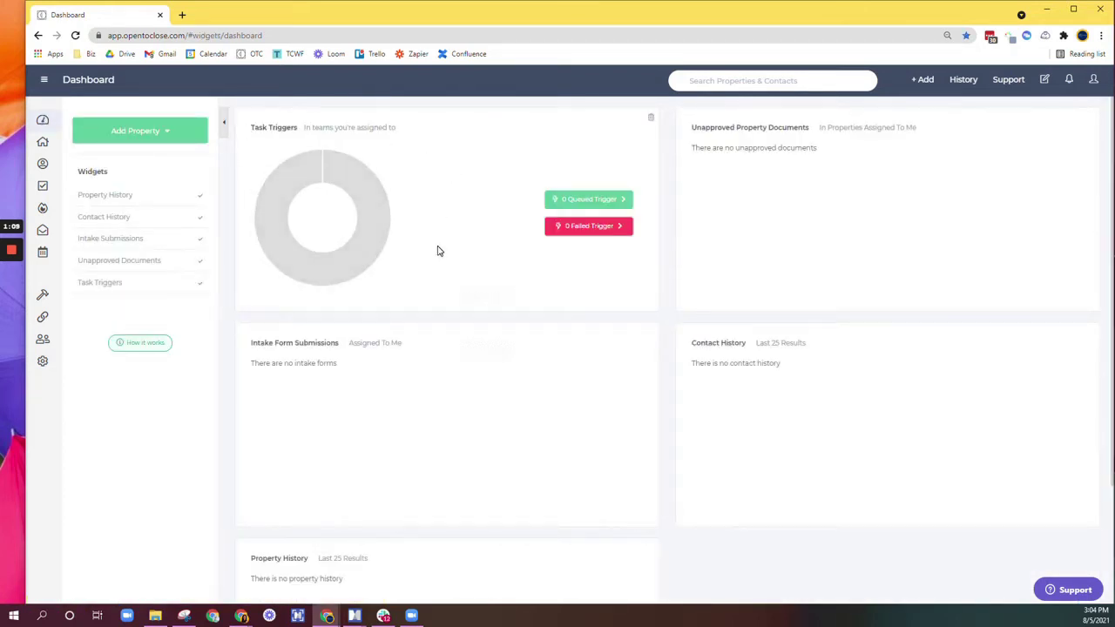
drag(820, 128, 949, 130)
drag(748, 129, 798, 130)
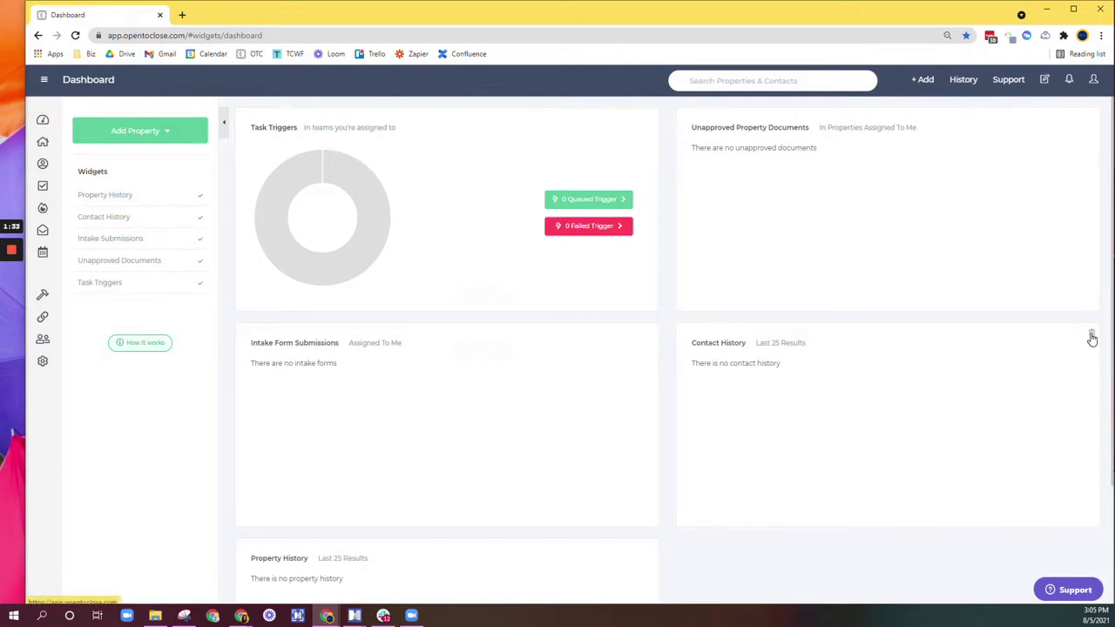
click(1092, 338)
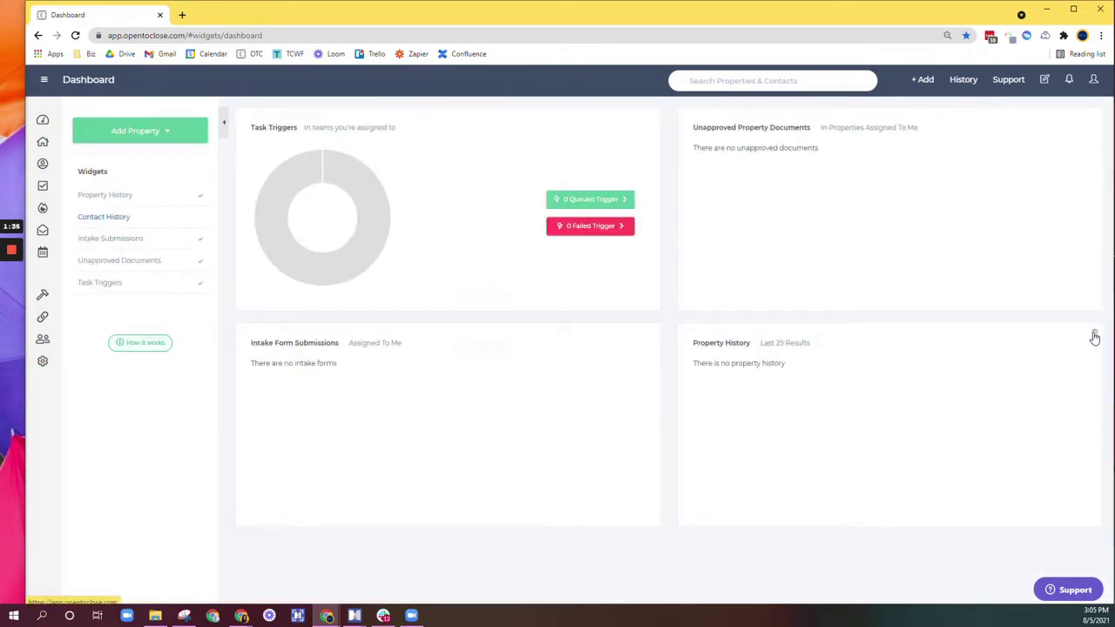
click(1095, 337)
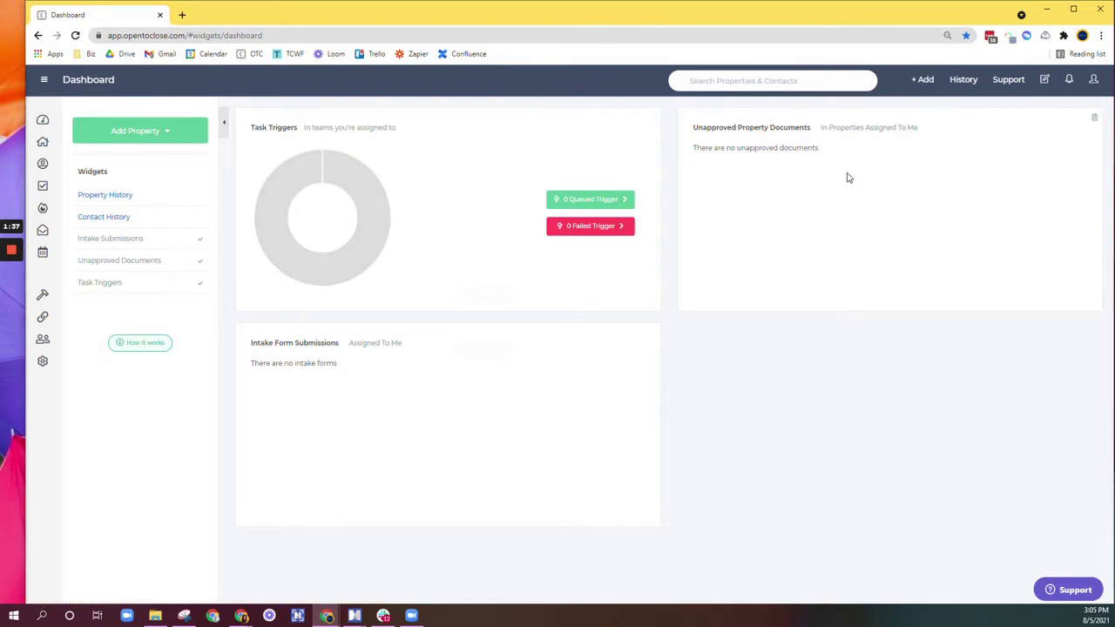
Step: View the recent properties and contacts history, then close it
click(955, 81)
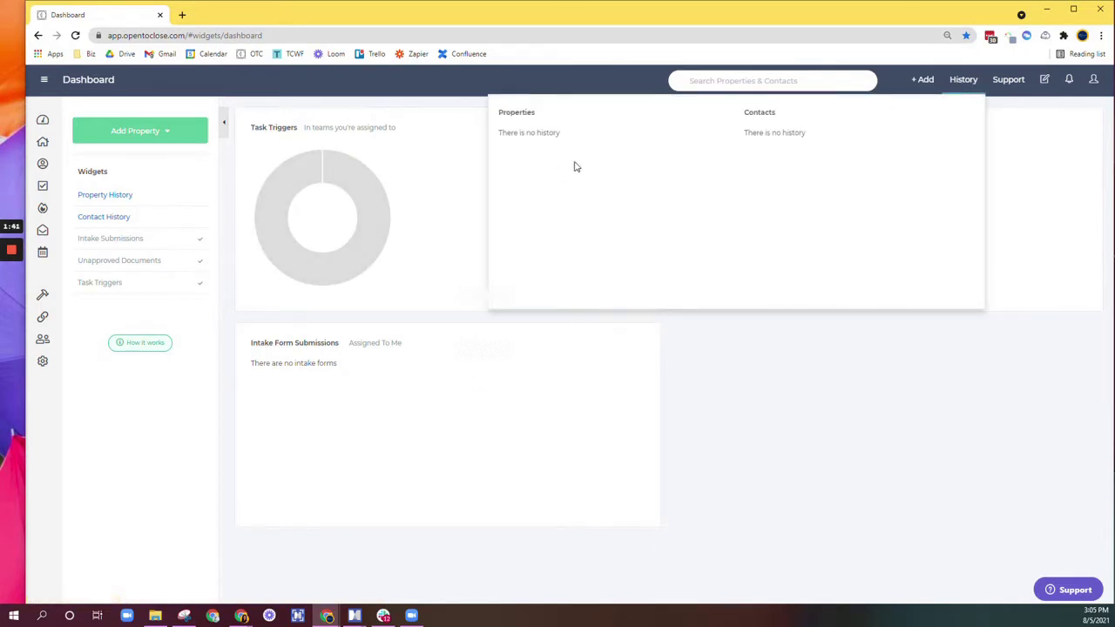
click(965, 80)
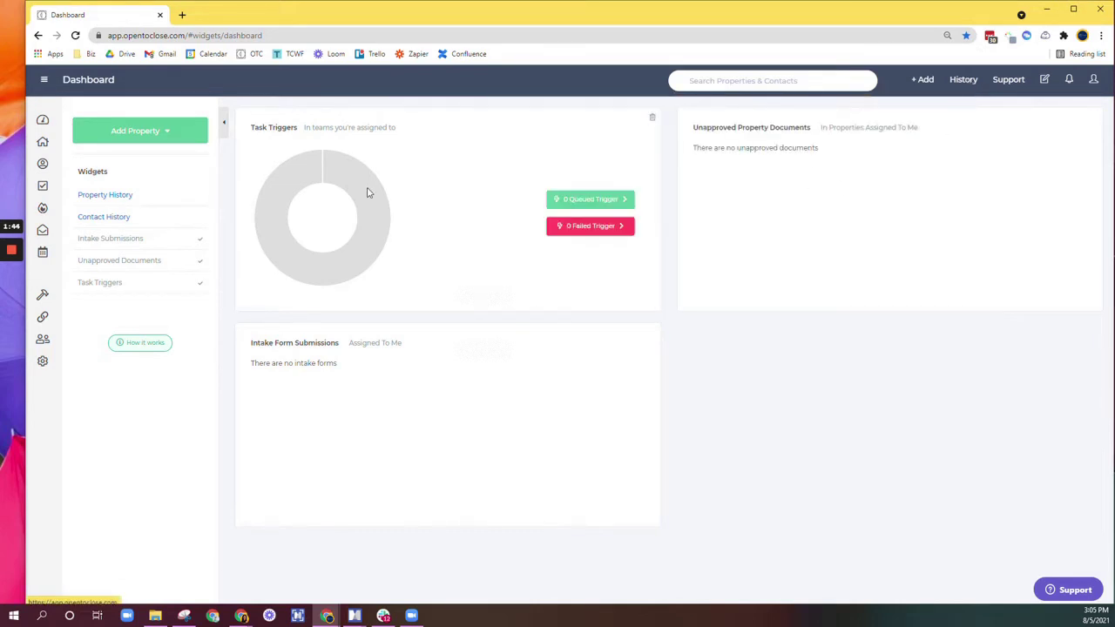
Step: Open the Properties page and check the segments available for the Transactions table
click(43, 144)
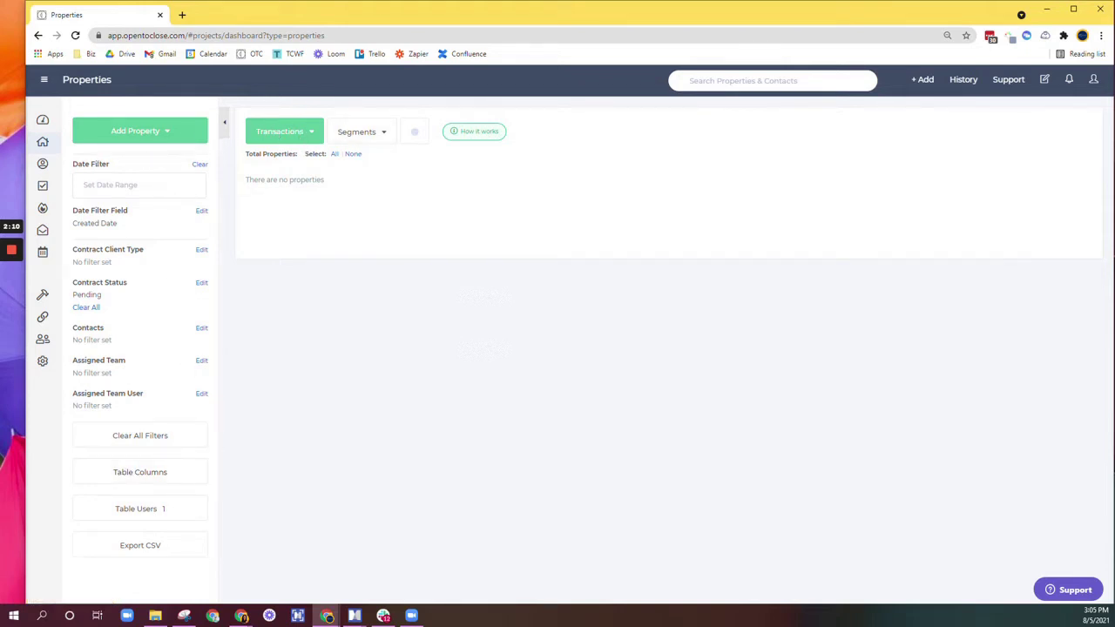
click(362, 137)
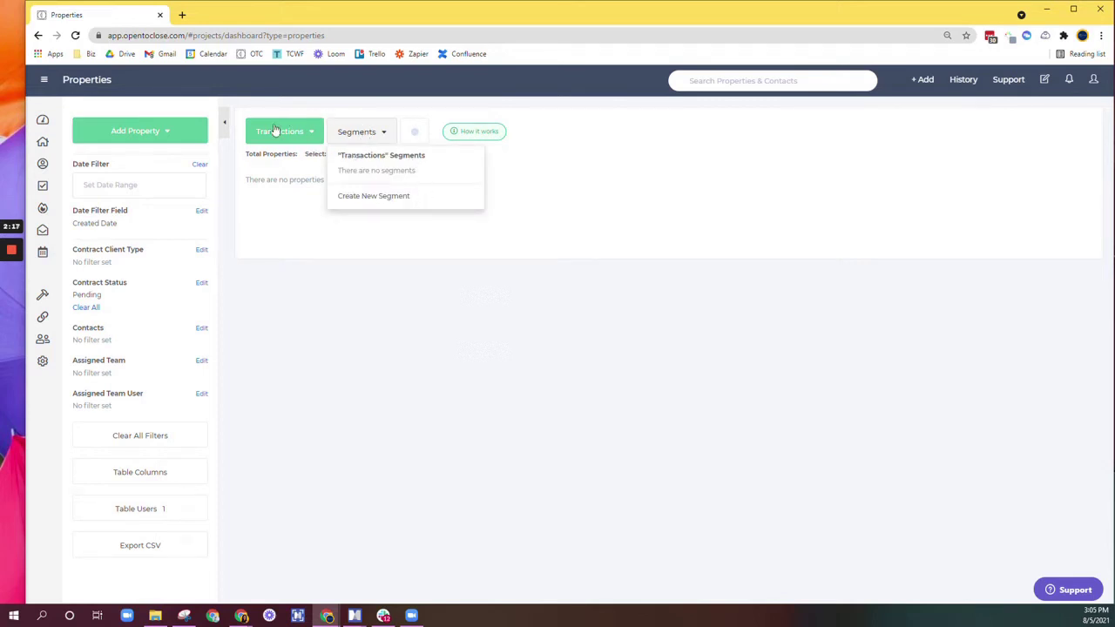
click(359, 136)
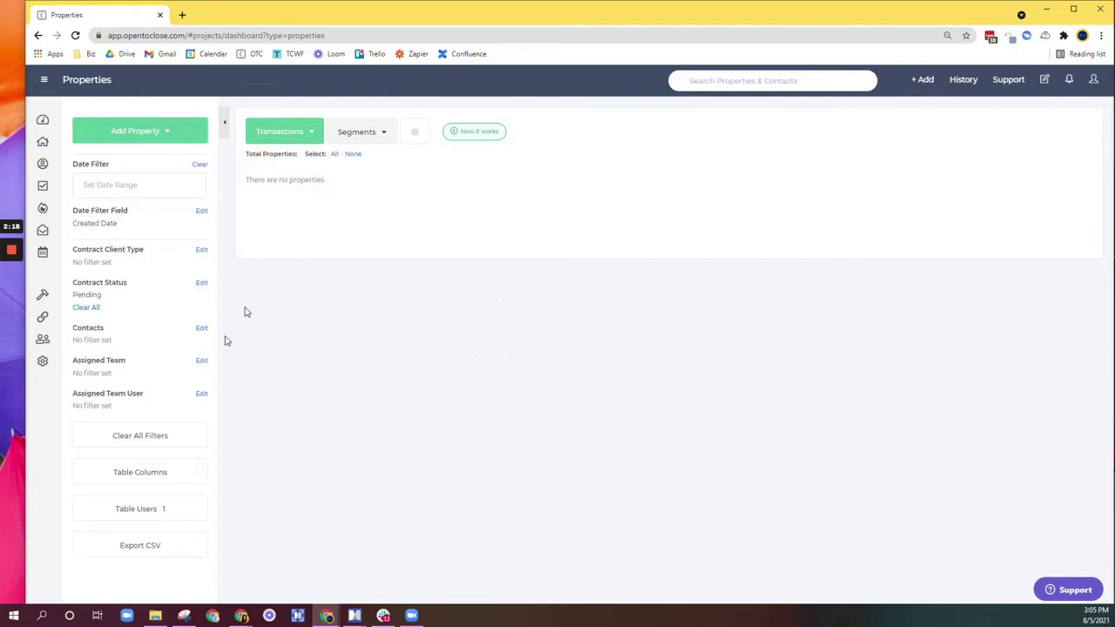
Step: Add the Property Type, Contract Status and Funding Type fields to the Transactions table's displayed columns
click(145, 473)
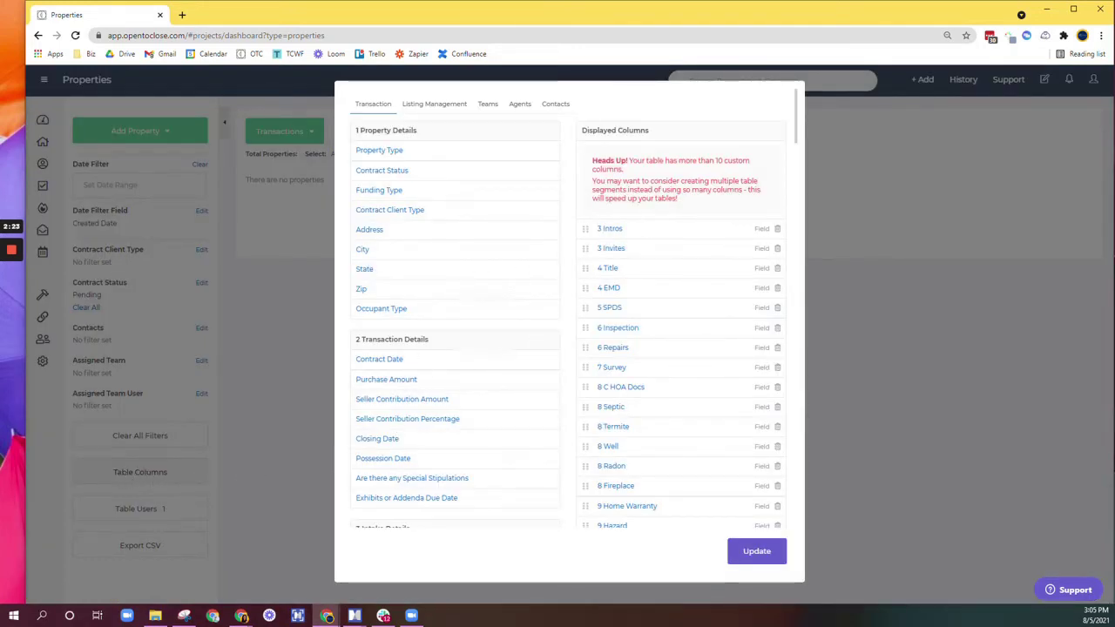
click(385, 152)
click(389, 174)
click(377, 192)
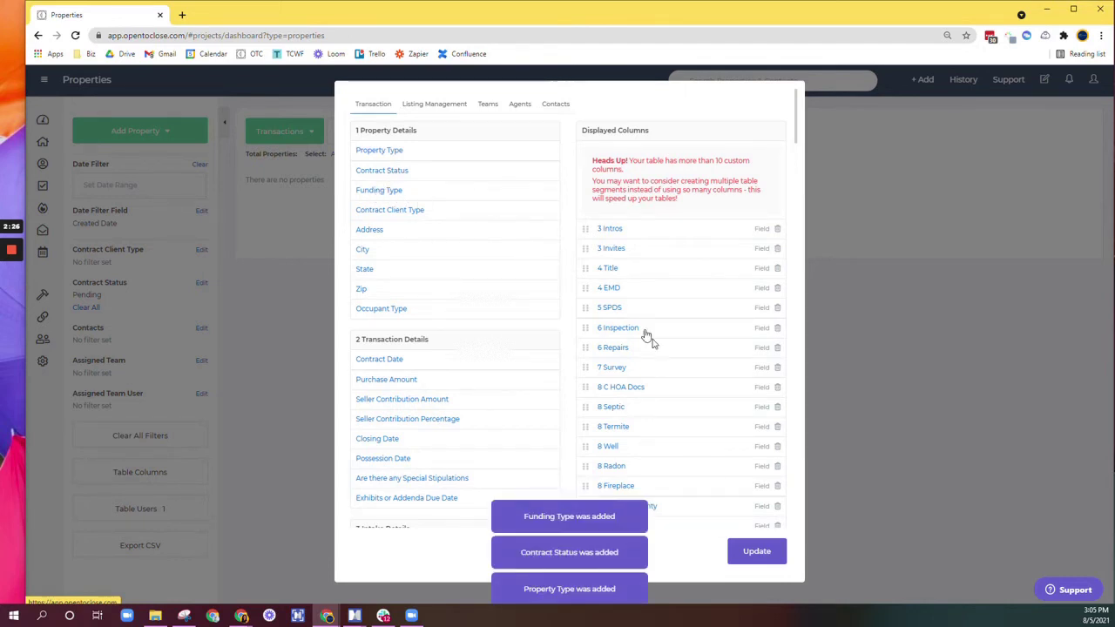
scroll(664, 380, down, 10)
scroll(664, 383, up, 15)
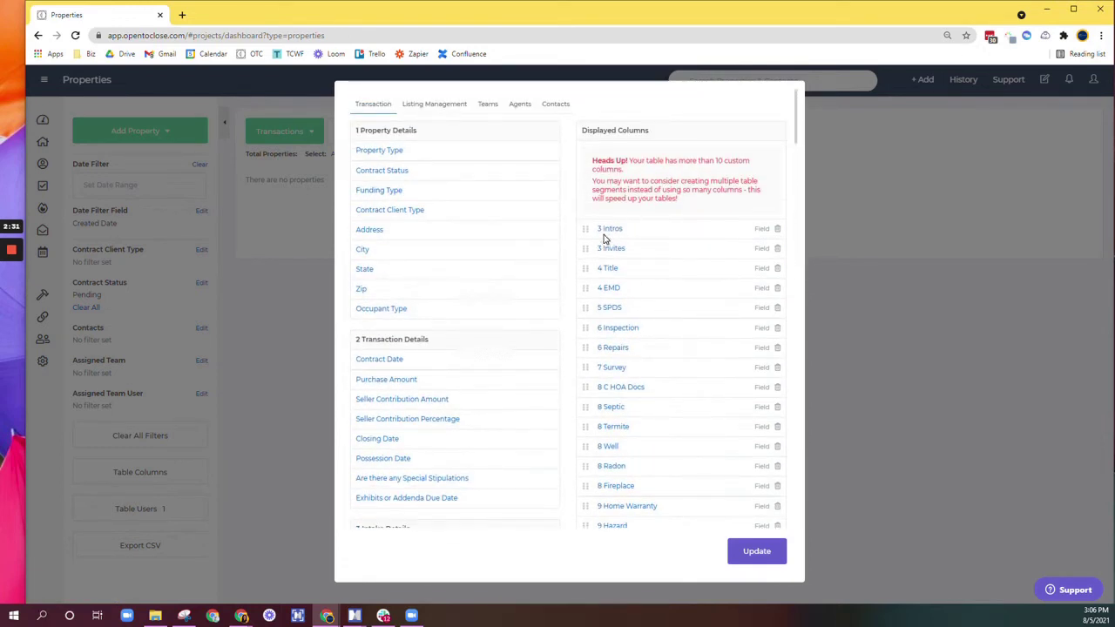
Step: Remove Property Type, Contract Status and Funding Type from the end of the displayed columns
scroll(664, 356, down, 3)
scroll(665, 356, down, 2)
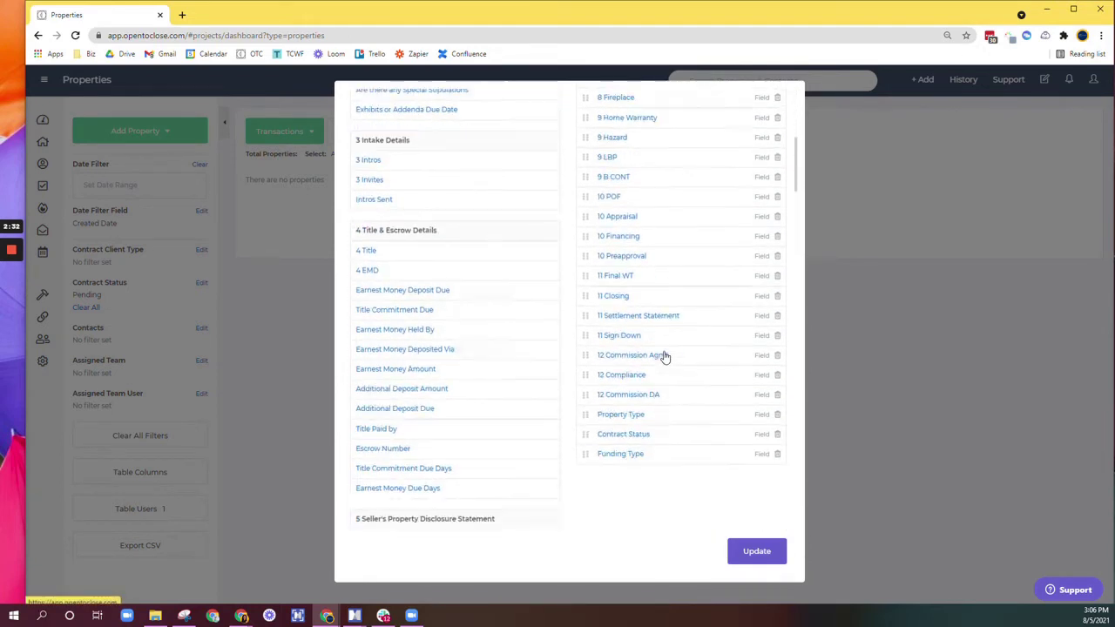
click(778, 397)
click(778, 397)
click(779, 402)
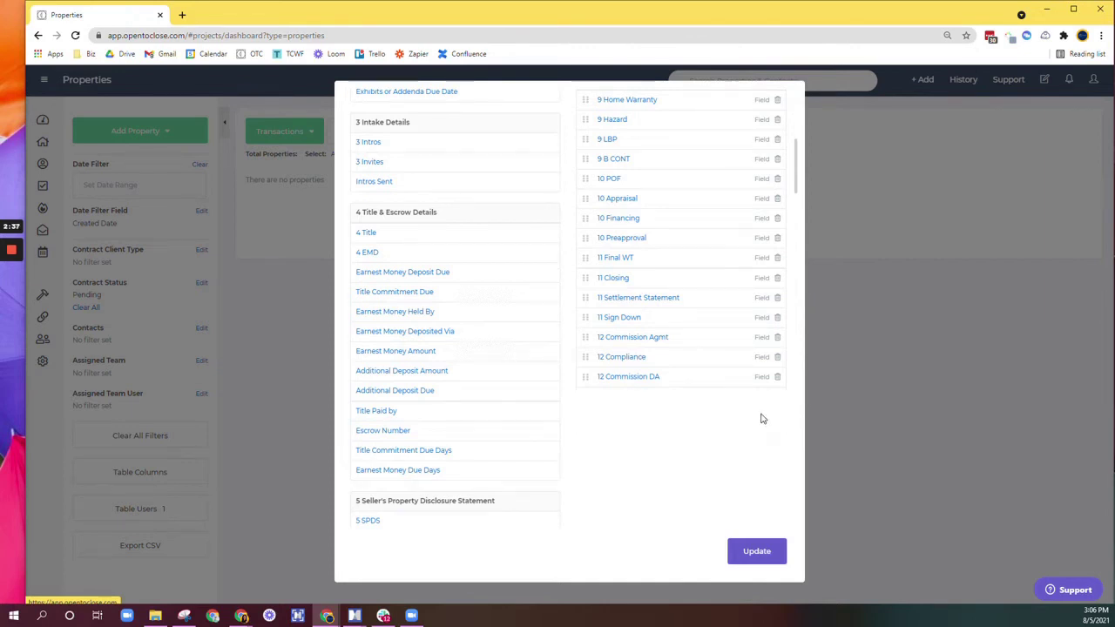
scroll(460, 442, up, 5)
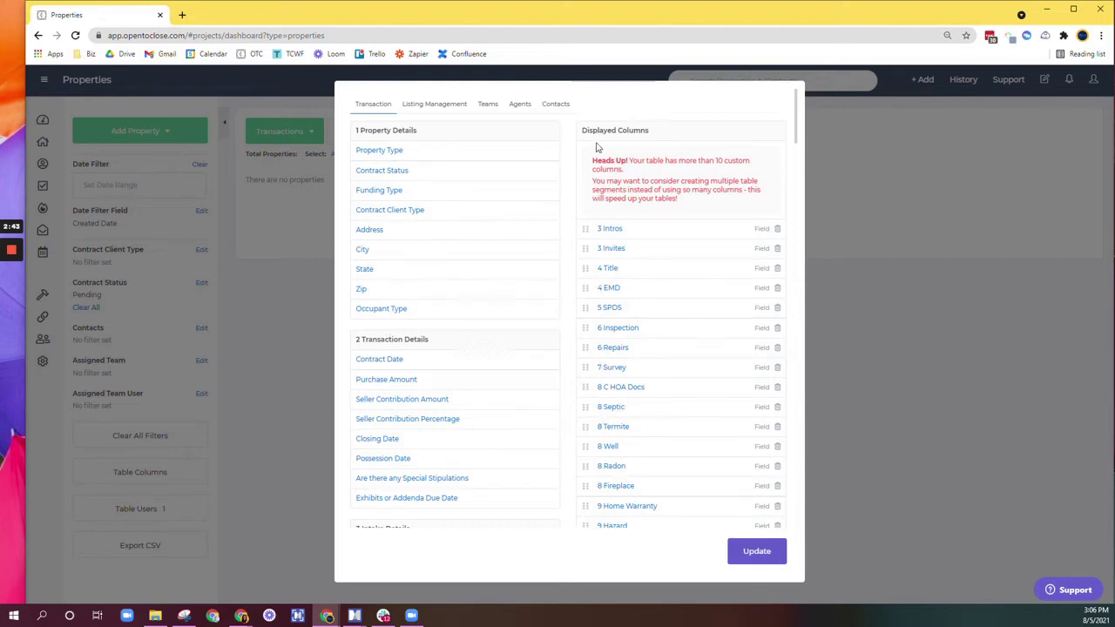
Step: Review the fields available as table columns for Listing Management, Teams and Agents
click(431, 107)
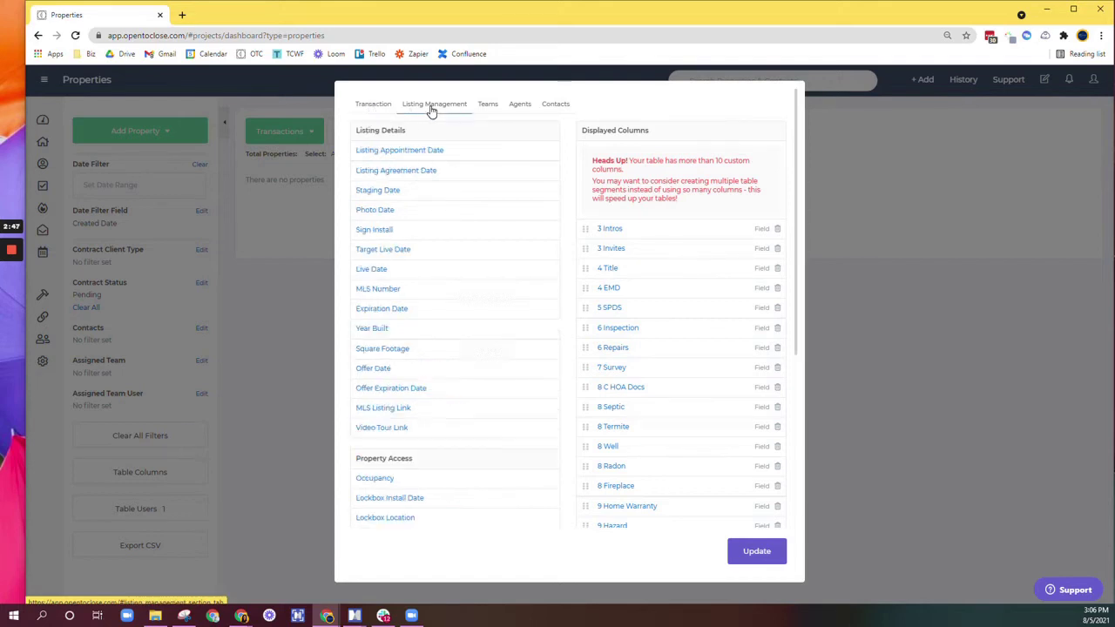
click(490, 106)
click(520, 107)
click(492, 107)
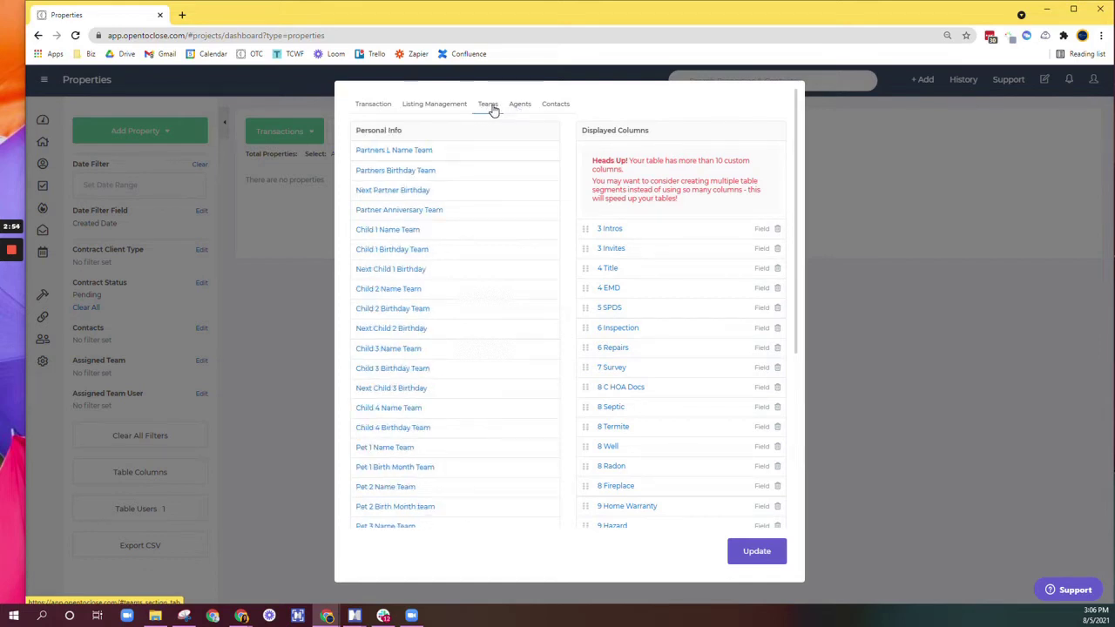
click(523, 105)
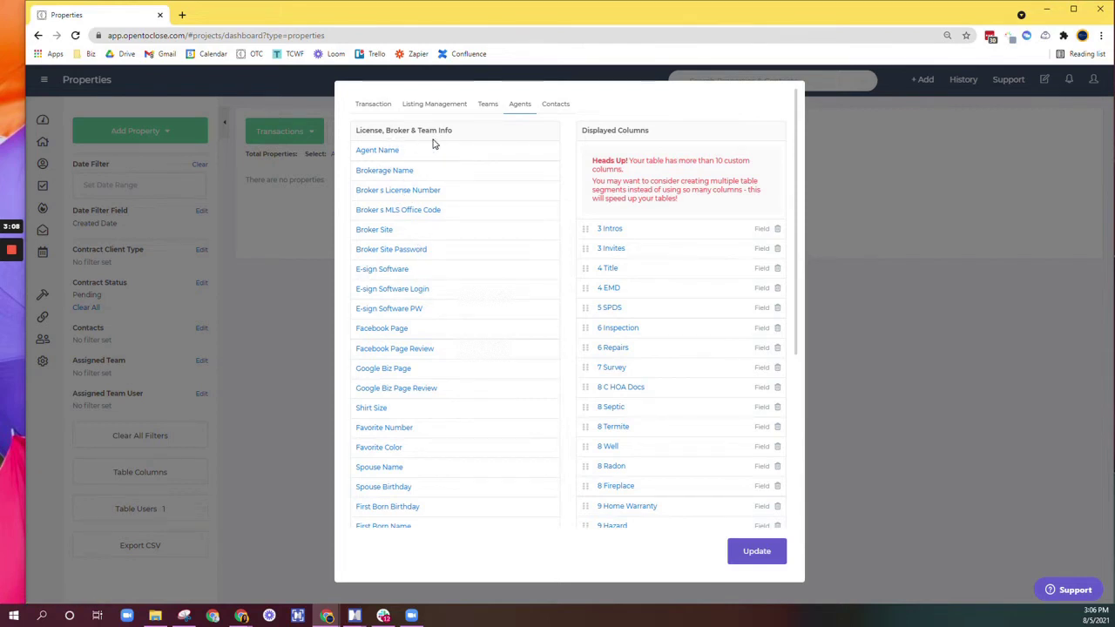
scroll(472, 421, down, 4)
scroll(475, 423, up, 4)
Step: Examine the full list of Teams fields, including Personal Info, that can be added as columns
click(487, 106)
scroll(462, 201, down, 2)
scroll(463, 200, down, 1)
scroll(462, 202, up, 4)
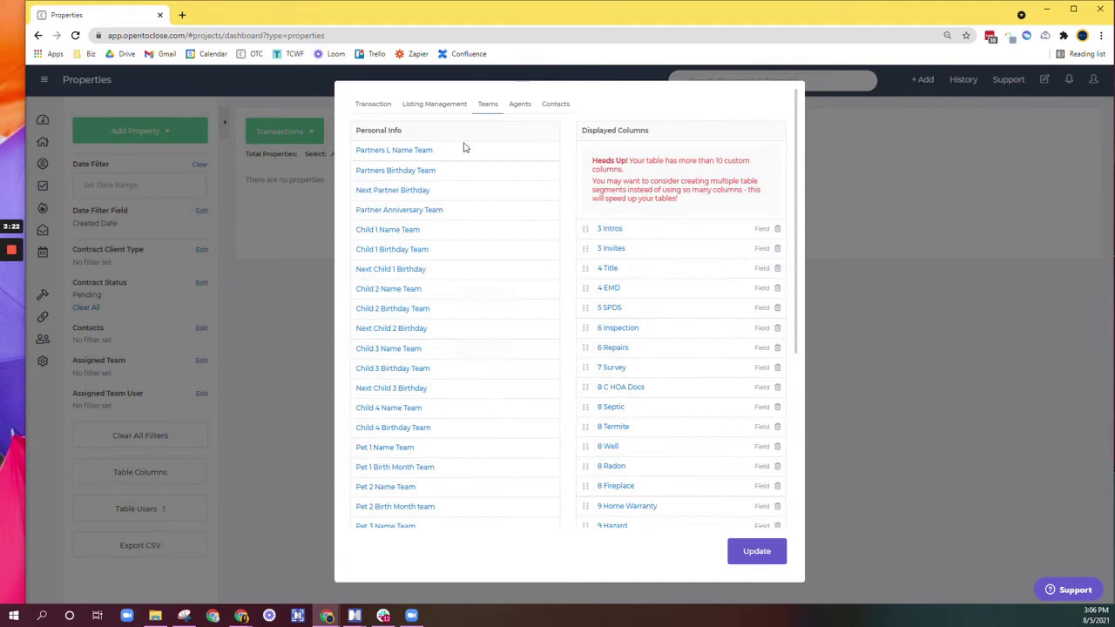
scroll(437, 319, down, 3)
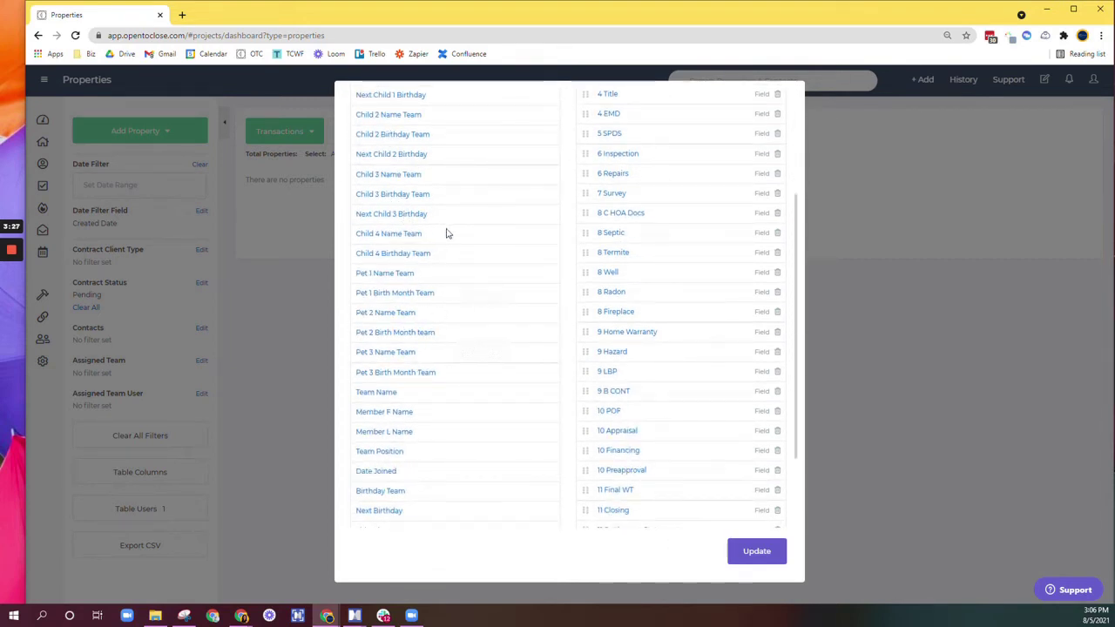
scroll(468, 243, up, 3)
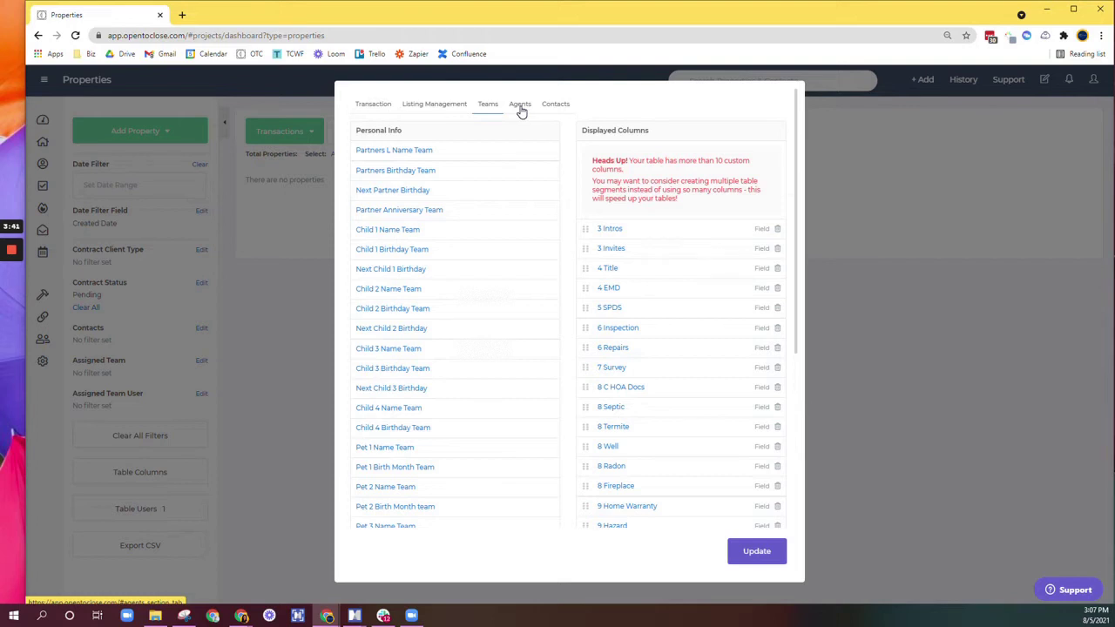
Step: Add the Buyers Agent and Sellers Agent contact roles as columns and move them above 3 Intros in the displayed columns
click(554, 106)
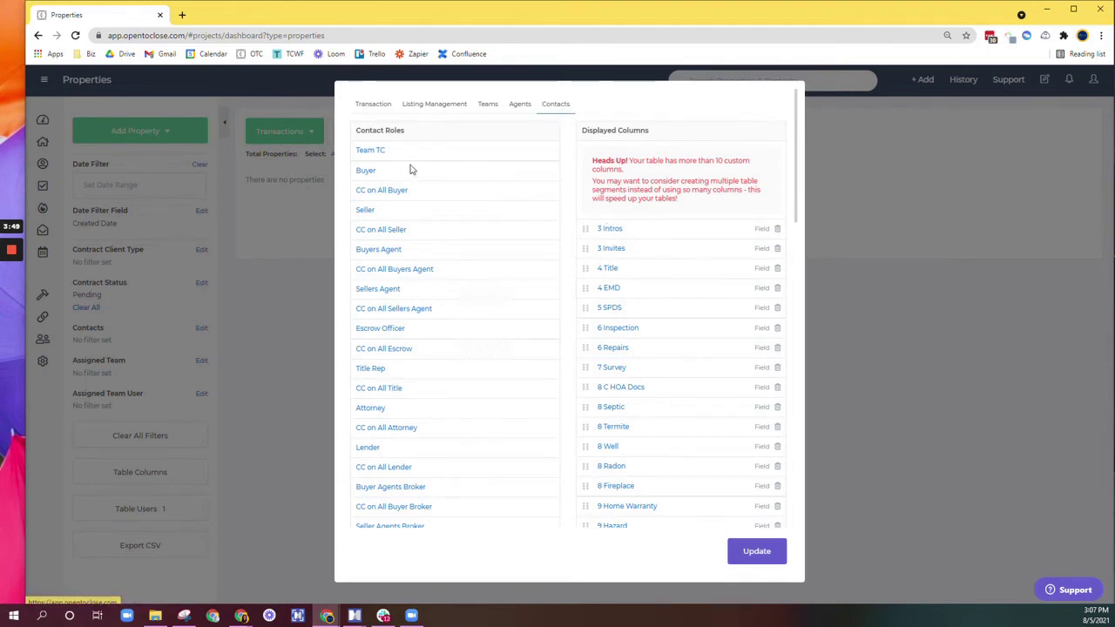
click(381, 253)
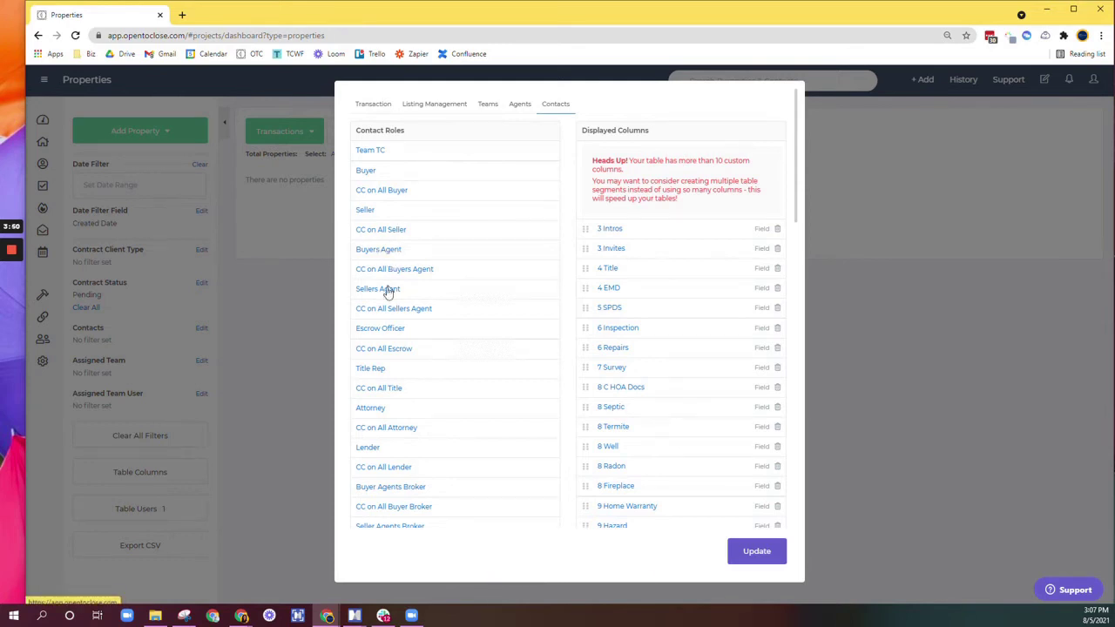
scroll(687, 438, down, 4)
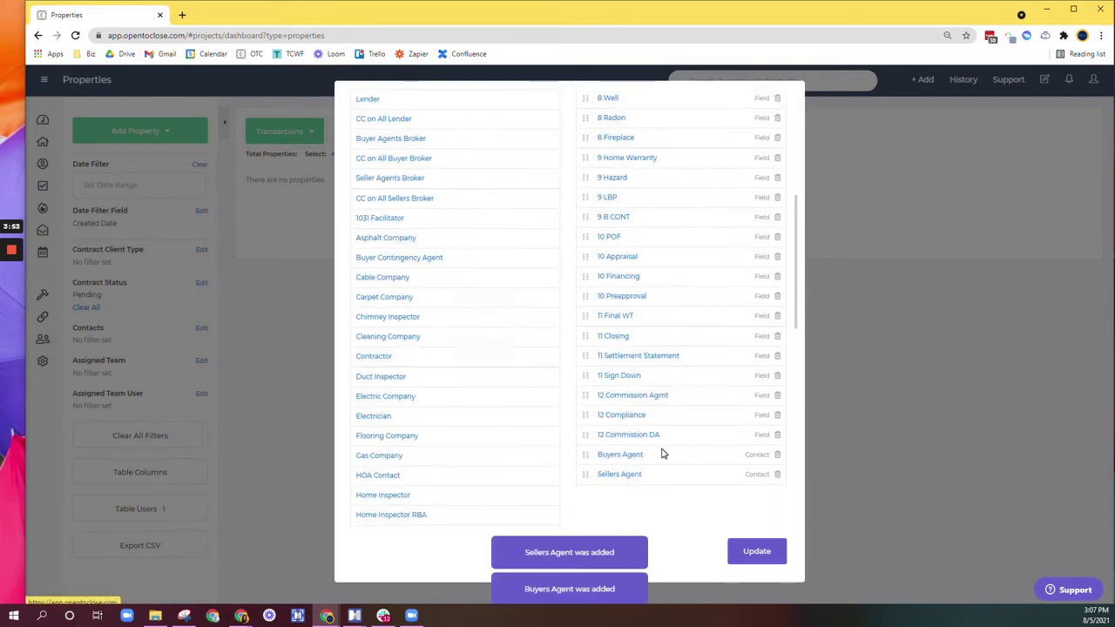
drag(587, 455, 591, 230)
scroll(593, 235, down, 10)
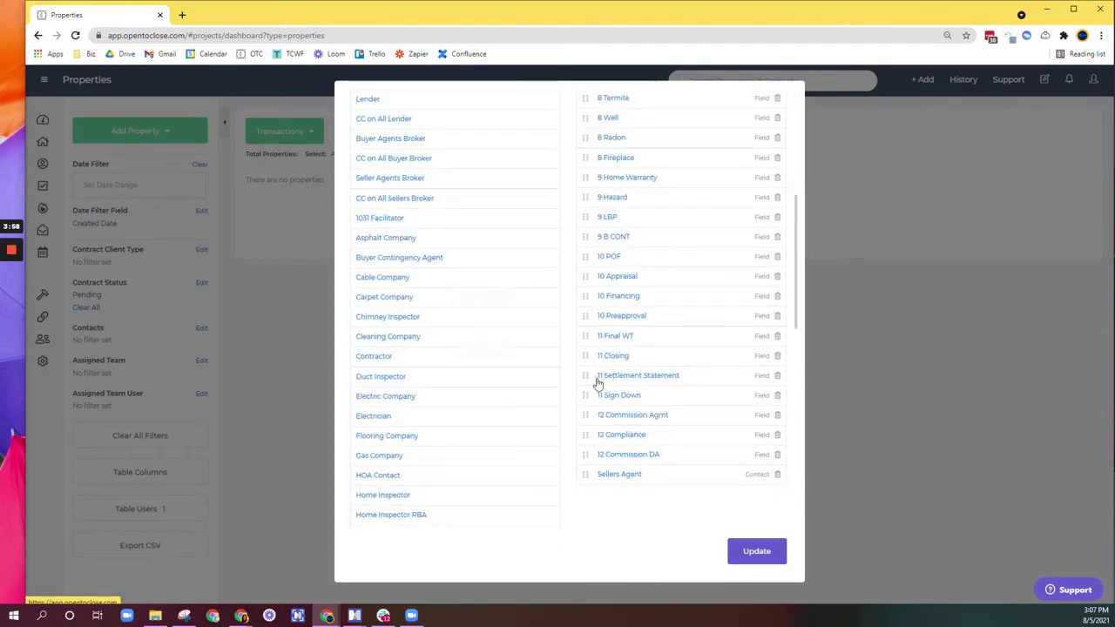
drag(587, 304, 589, 245)
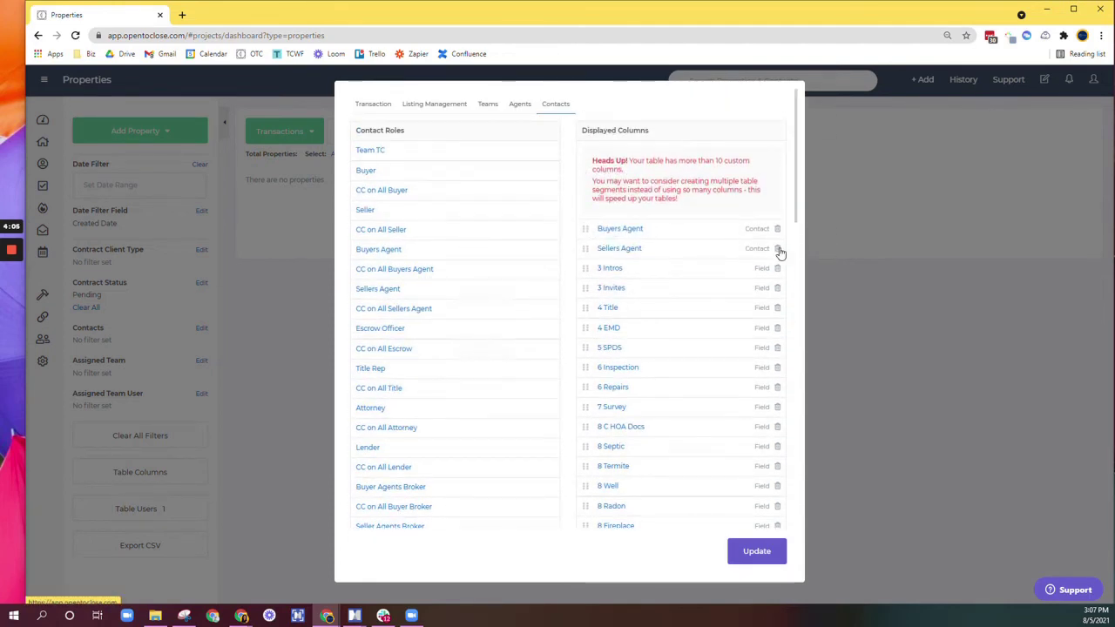
Step: Remove the Sellers Agent and Buyers Agent contact columns from the displayed columns
click(777, 249)
click(778, 229)
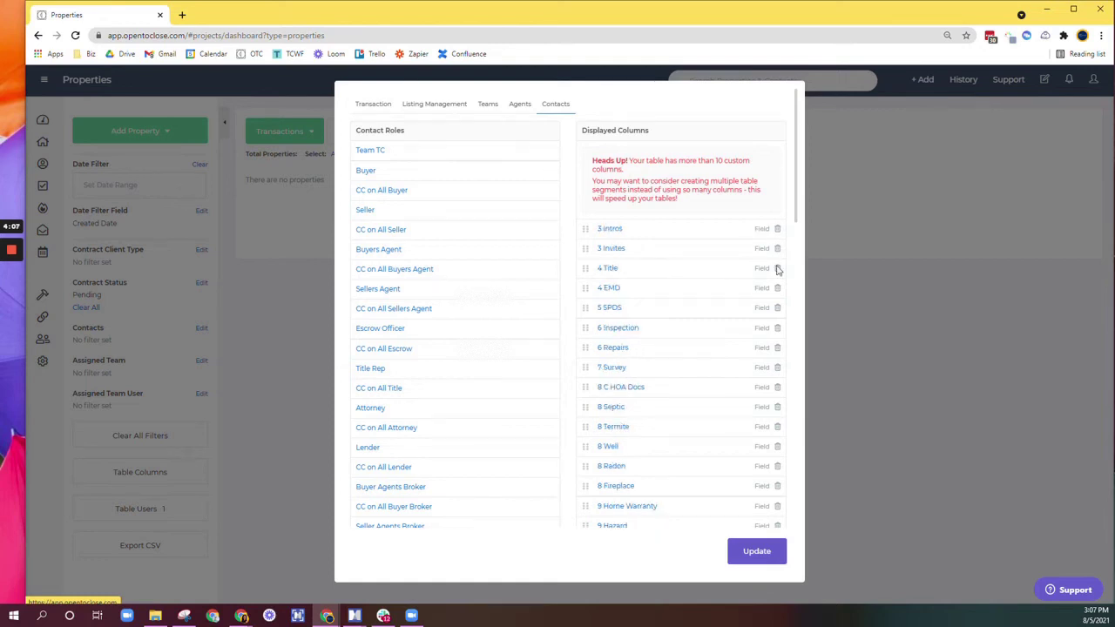
Step: Save the column changes to the Transactions table
click(766, 554)
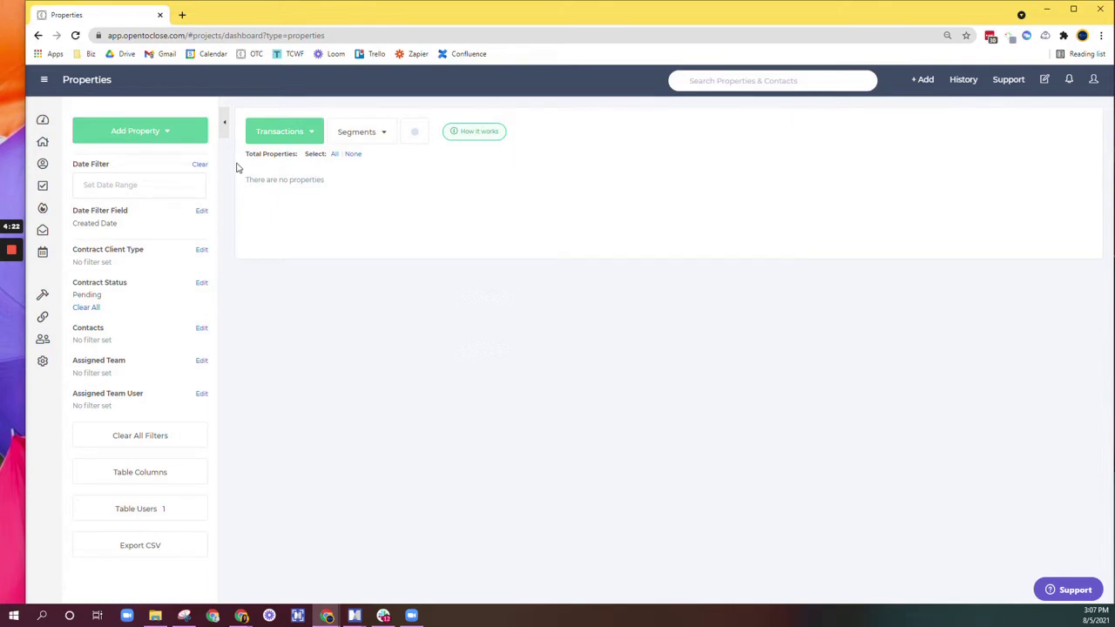
Step: Open the Contacts page and review its table options, segment options and contact filters
click(42, 165)
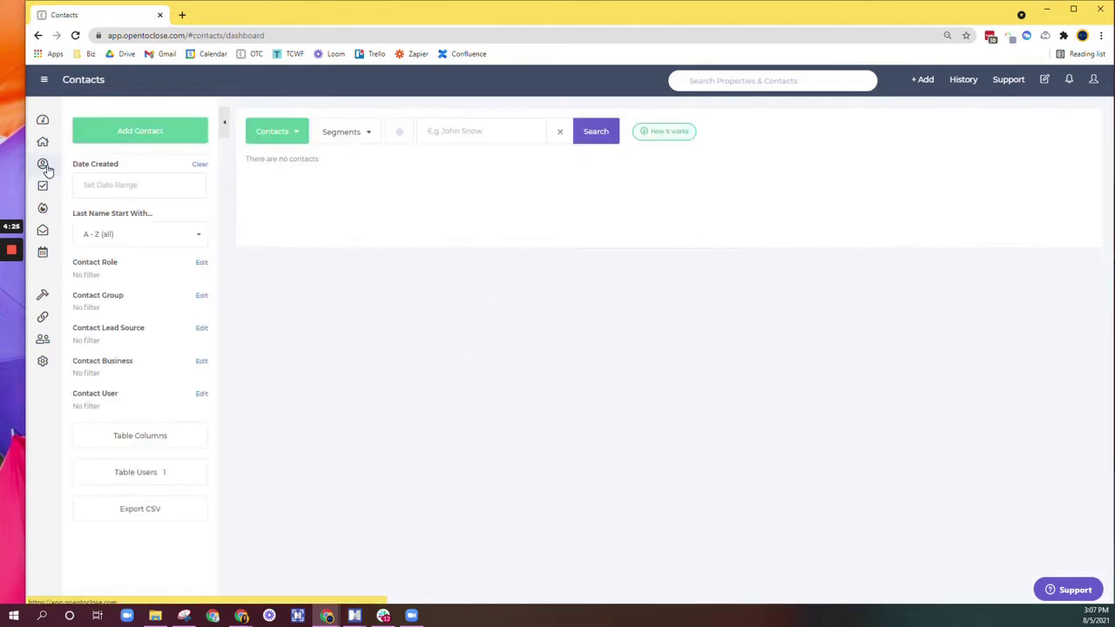
click(275, 132)
click(281, 138)
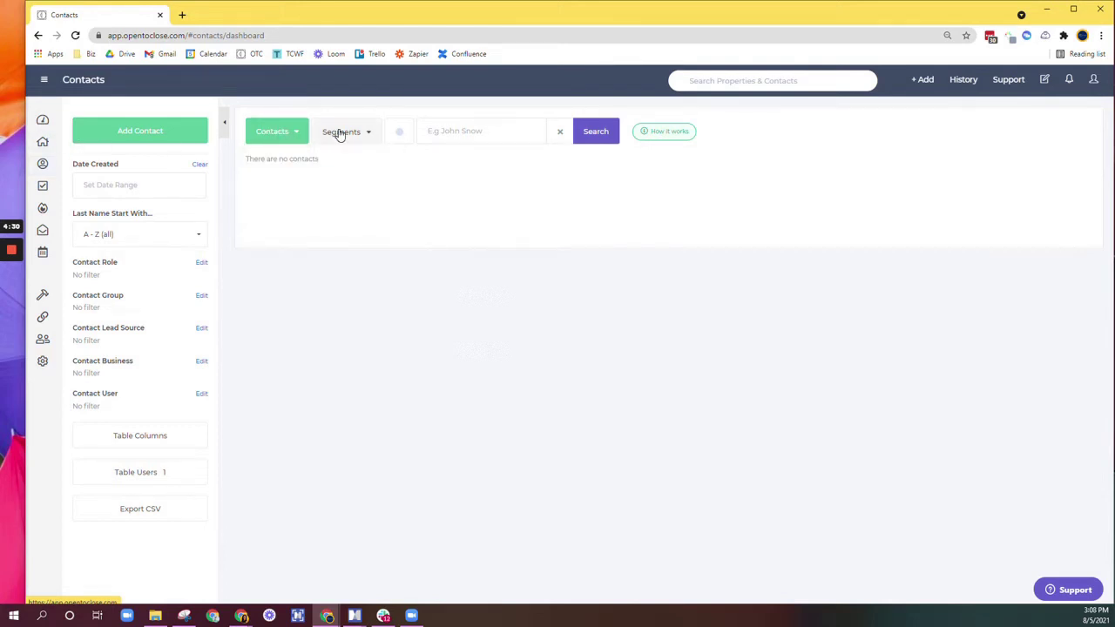
click(340, 134)
click(340, 135)
click(268, 133)
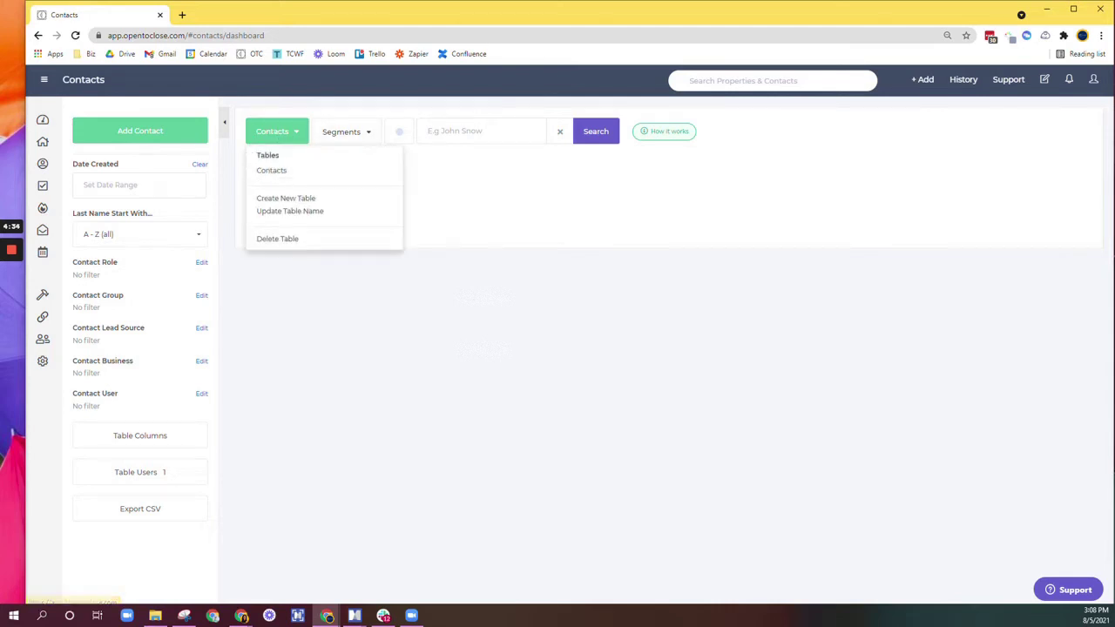
click(275, 173)
click(354, 135)
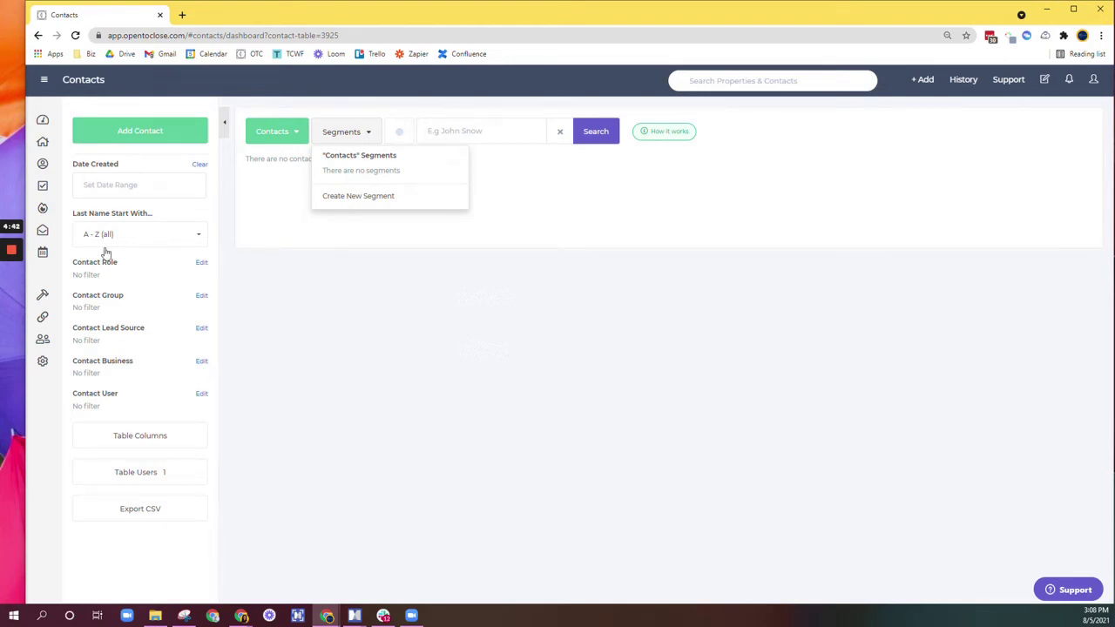
drag(82, 260, 176, 557)
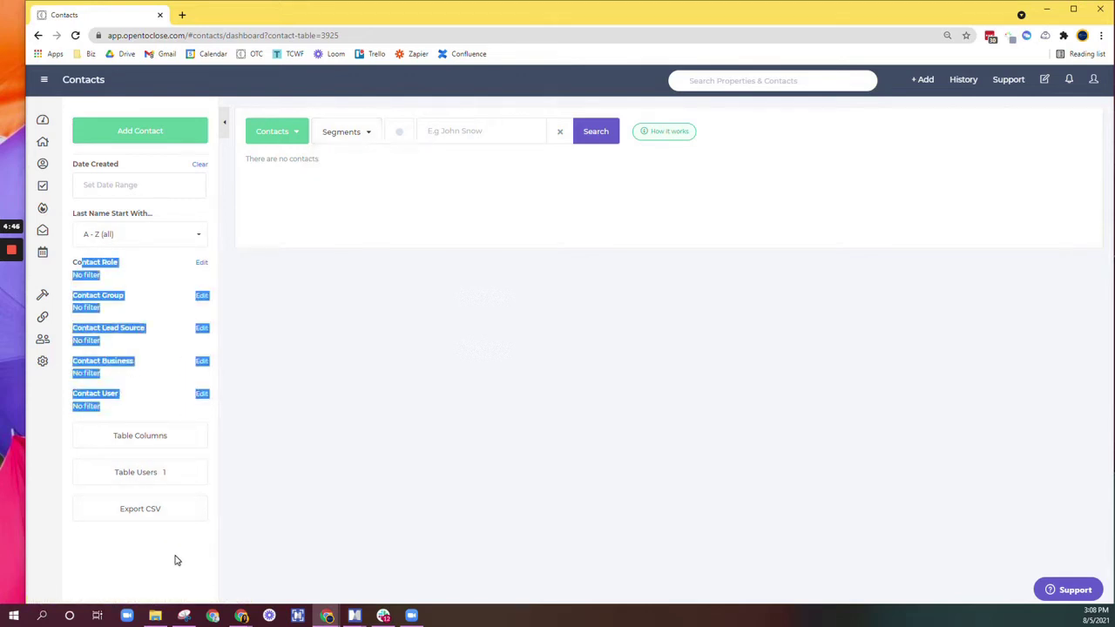
click(176, 558)
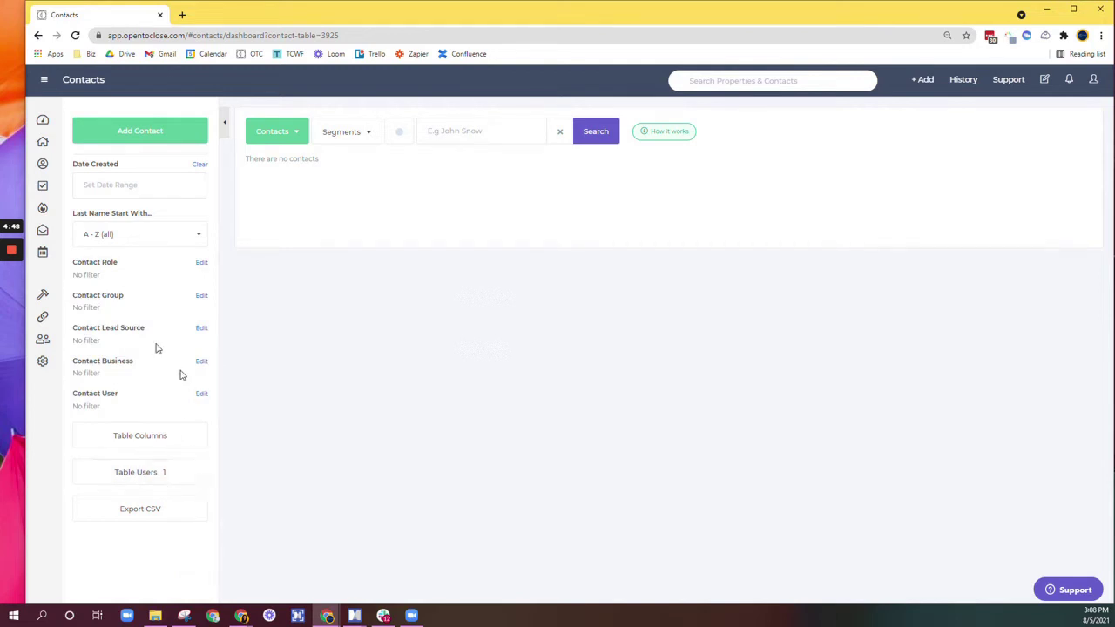
Step: Return to Properties and set the date filter to the custom range 08/23/2021 - 08/27/2021
click(42, 145)
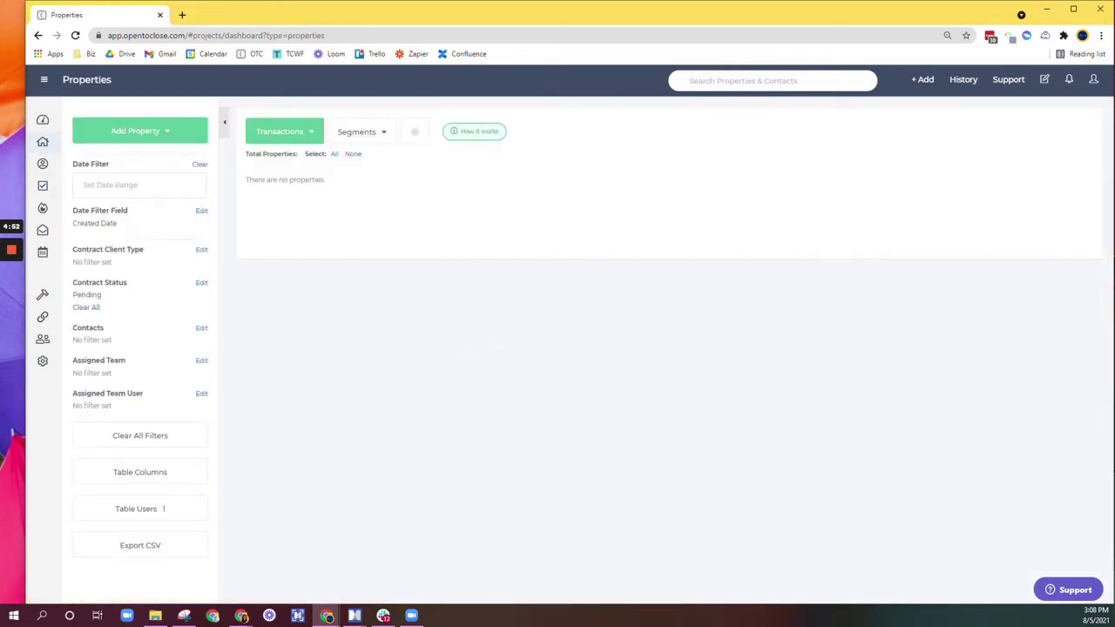
drag(77, 164, 108, 165)
click(113, 185)
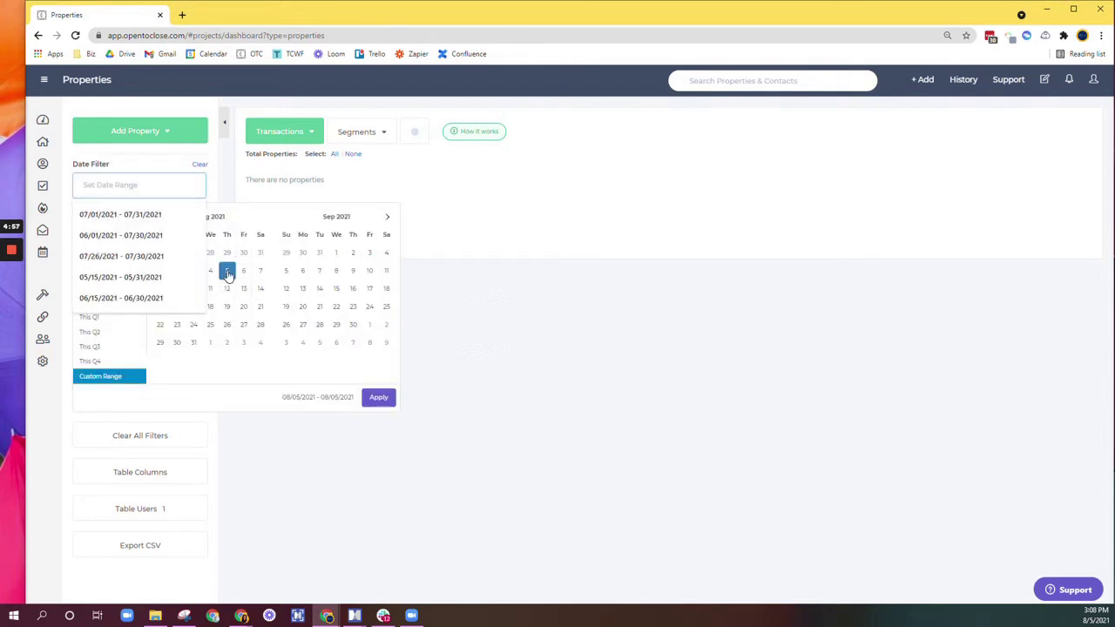
click(177, 324)
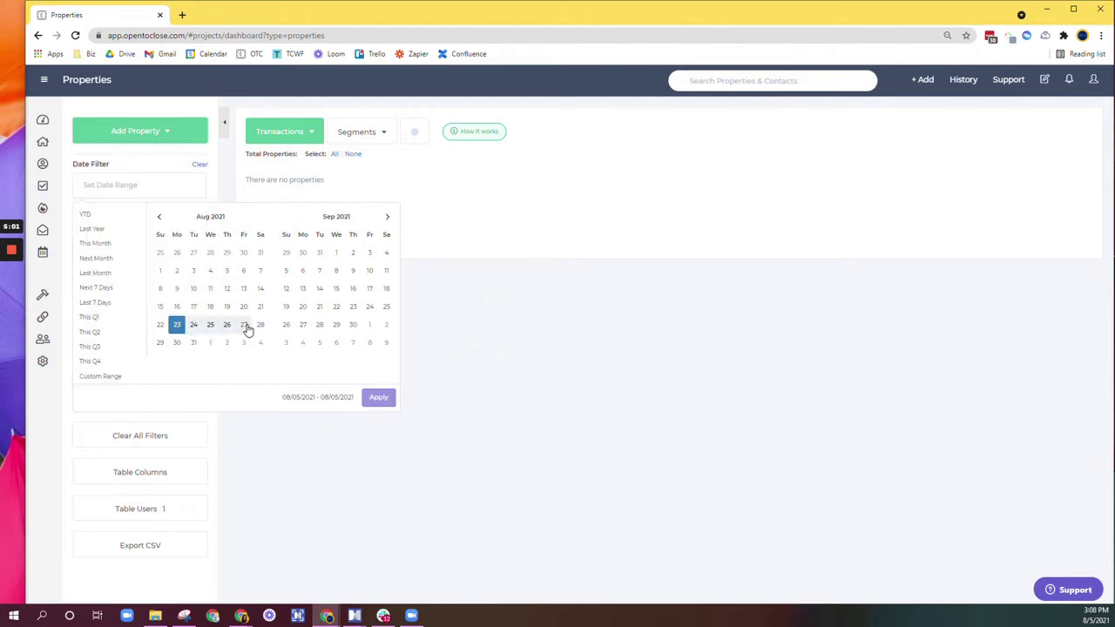
click(244, 324)
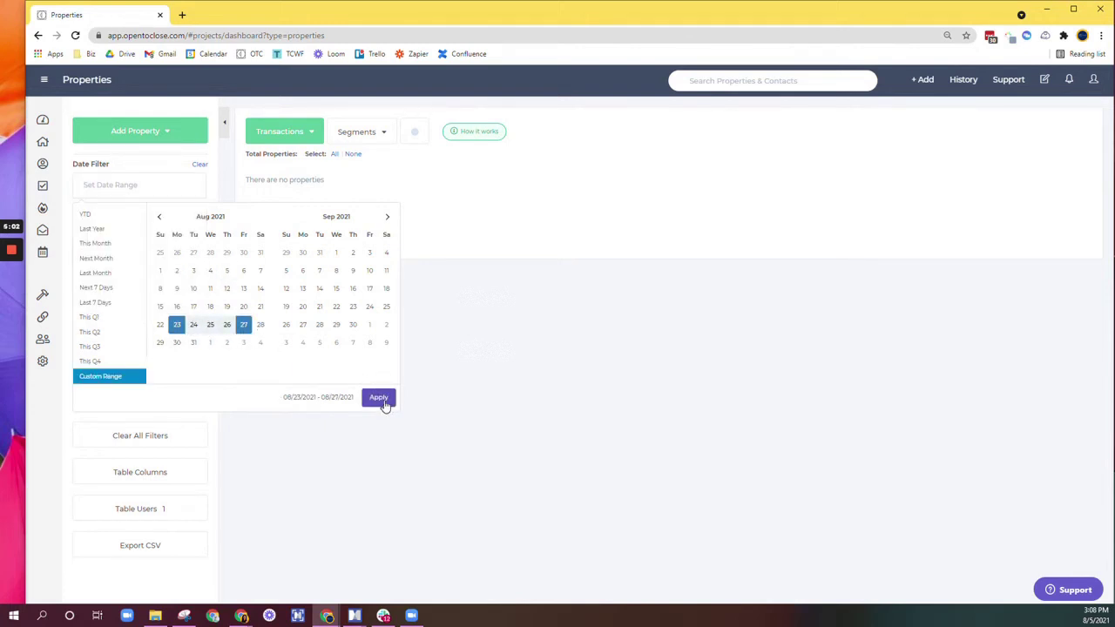
click(378, 398)
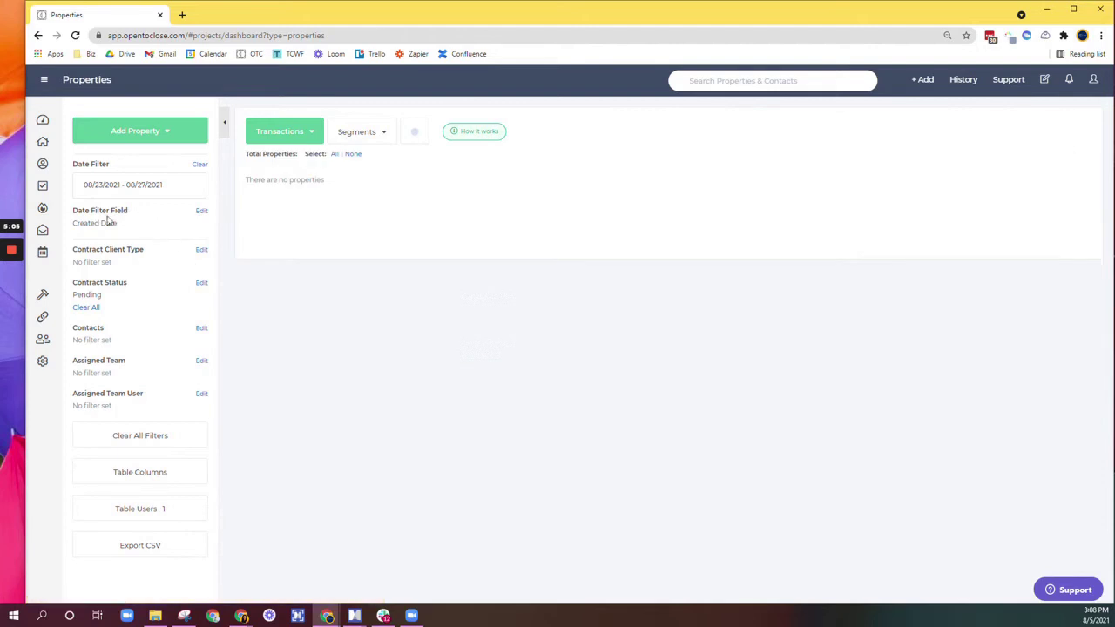
Step: Set the date filter field to Closing Date for the properties table
drag(83, 211, 201, 216)
click(200, 214)
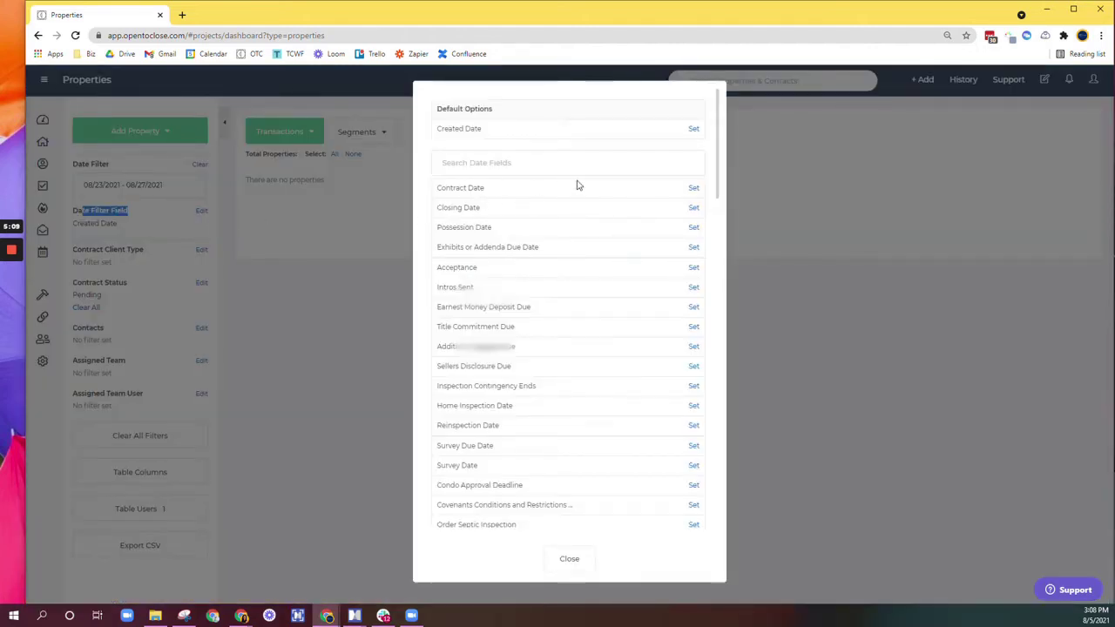
click(693, 209)
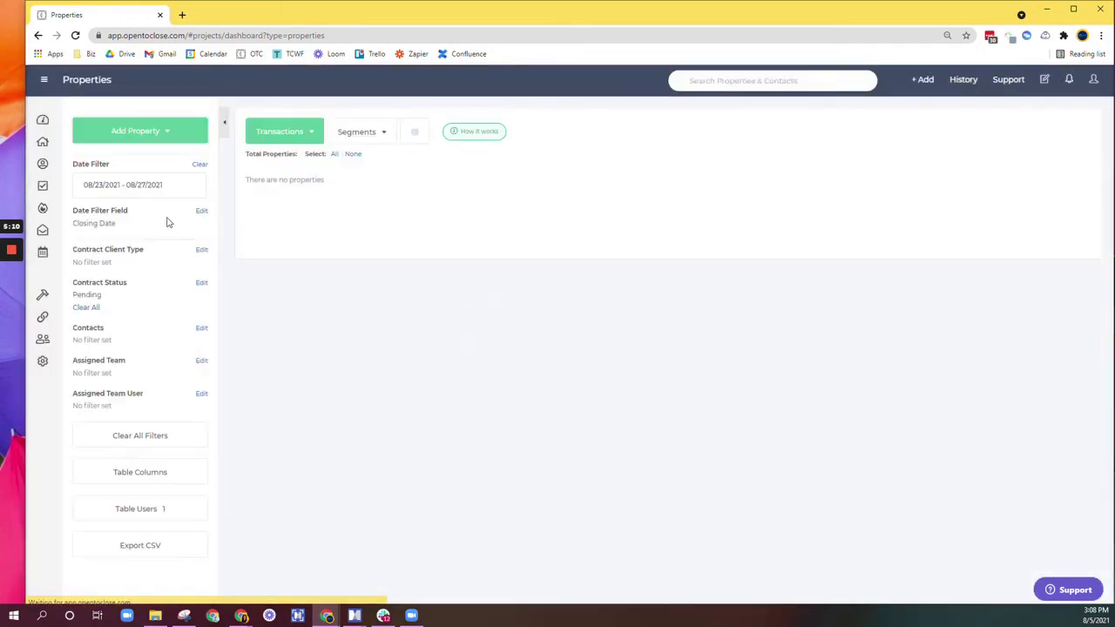
click(86, 185)
click(160, 164)
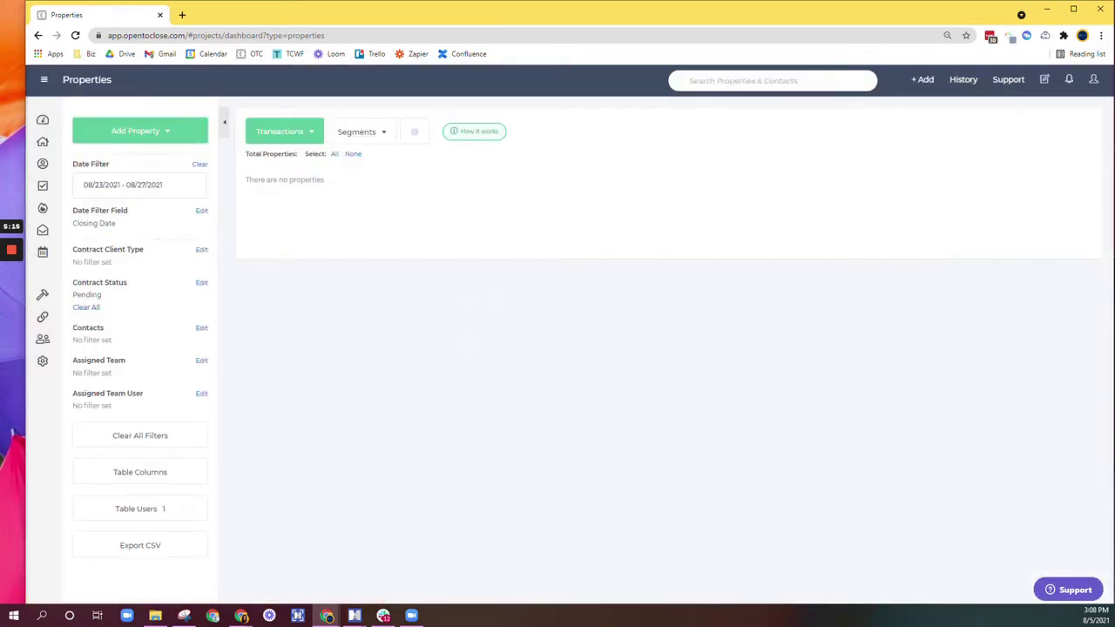
Step: Examine the Contract Client Type, Contract Status and Contacts filters, including the contact search for filtering properties
drag(108, 250, 155, 254)
click(151, 254)
click(154, 254)
drag(77, 283, 124, 284)
click(136, 291)
double_click(135, 287)
click(135, 287)
drag(78, 328, 111, 334)
click(122, 334)
click(201, 328)
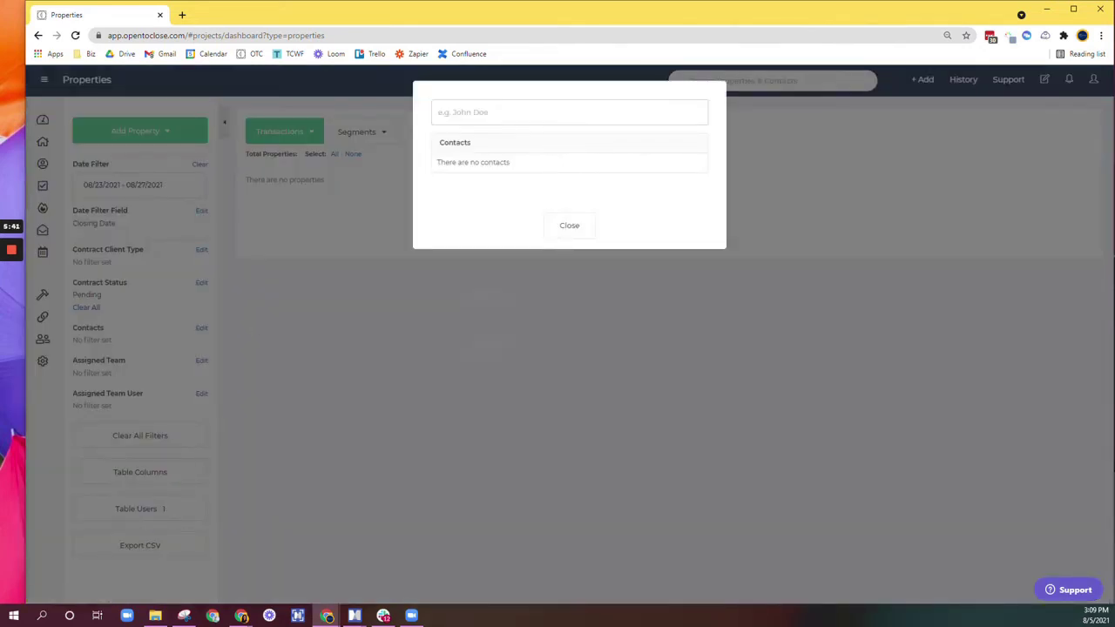
click(568, 225)
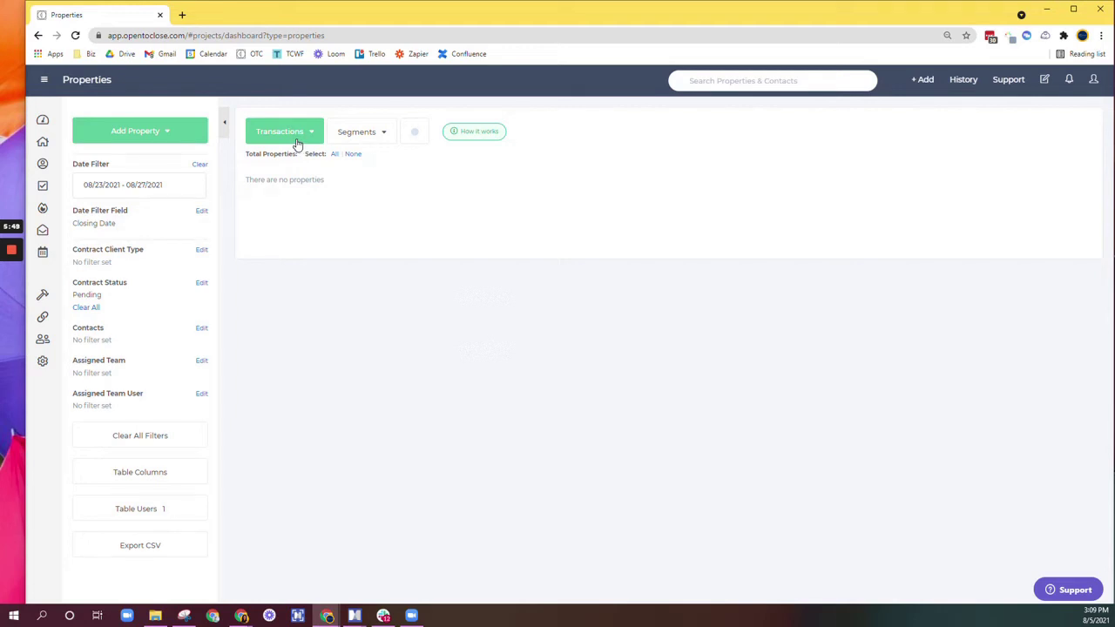
Step: Review the choices for the Assigned Team and Assigned Team User filters and the user access of the Transactions table
click(201, 361)
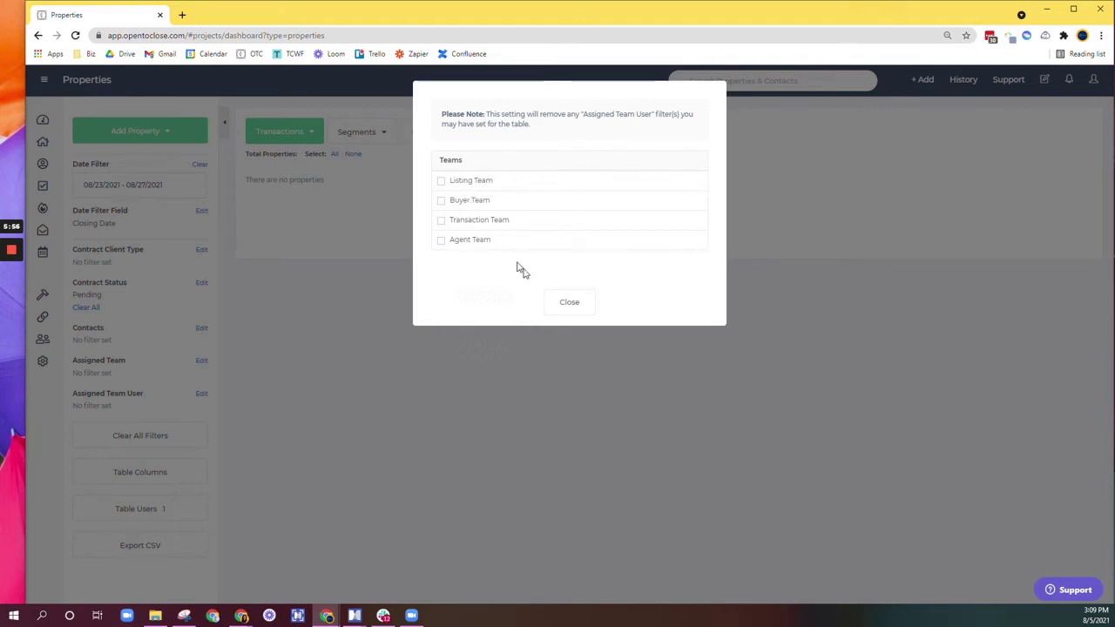
click(563, 306)
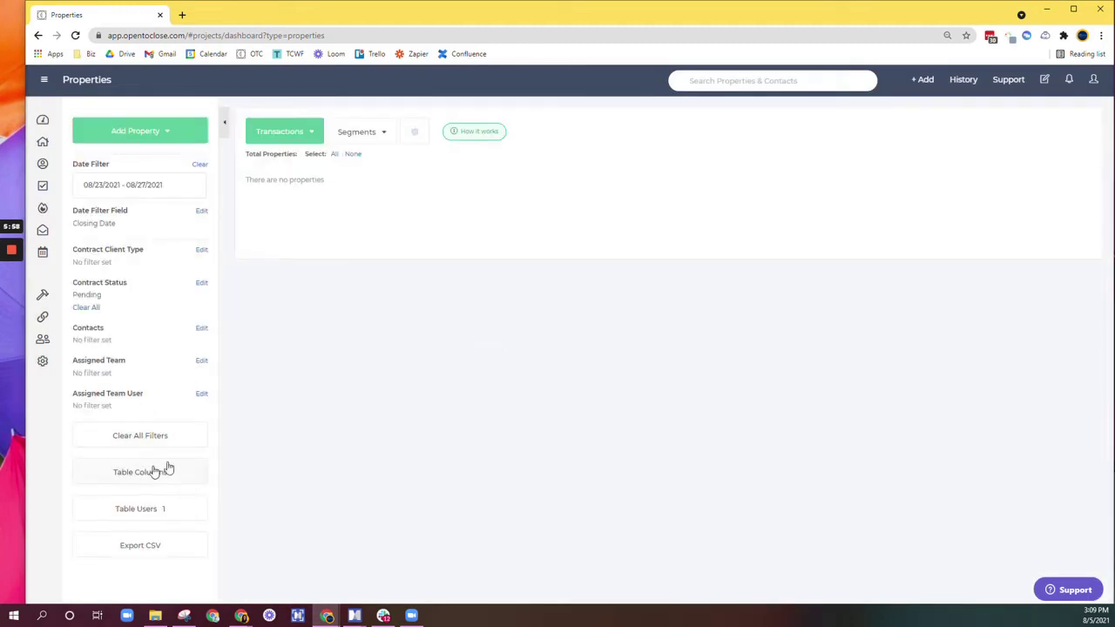
click(201, 394)
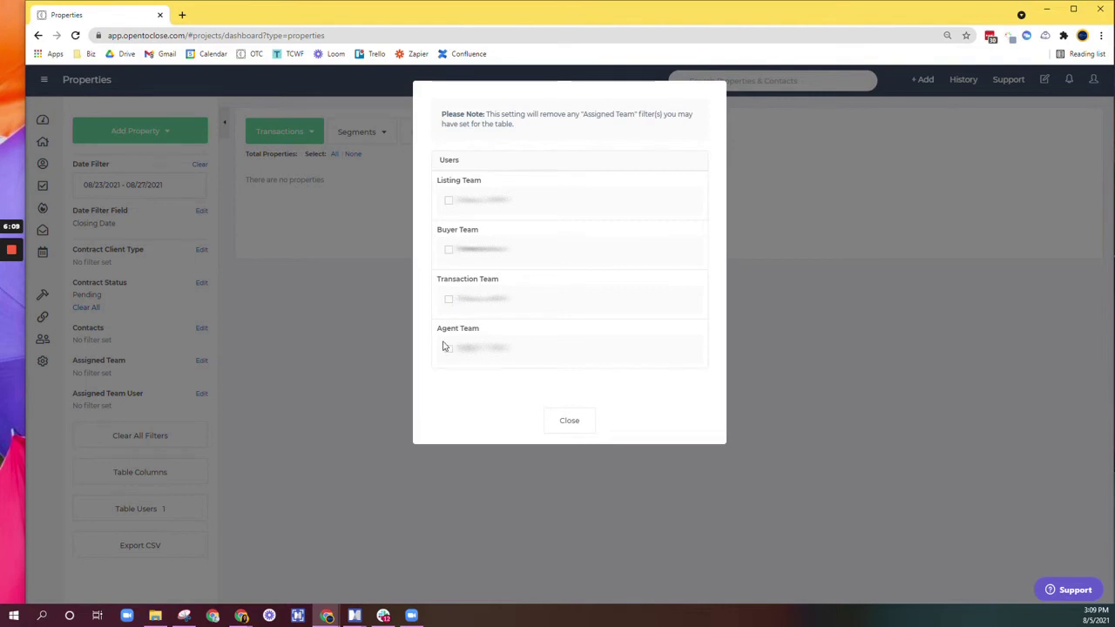
click(584, 427)
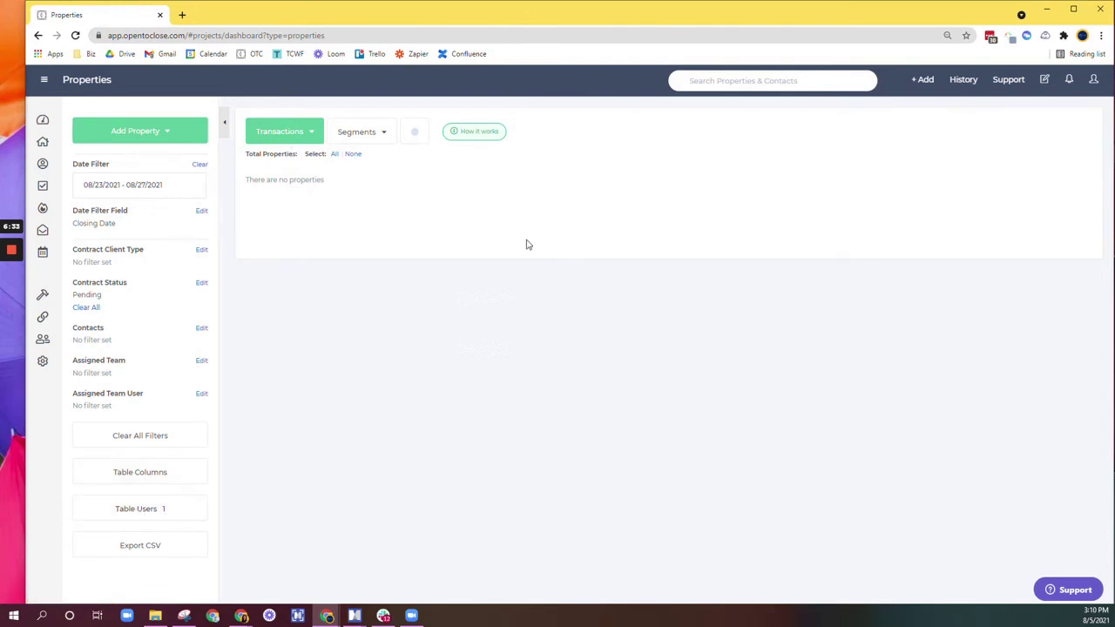
click(144, 514)
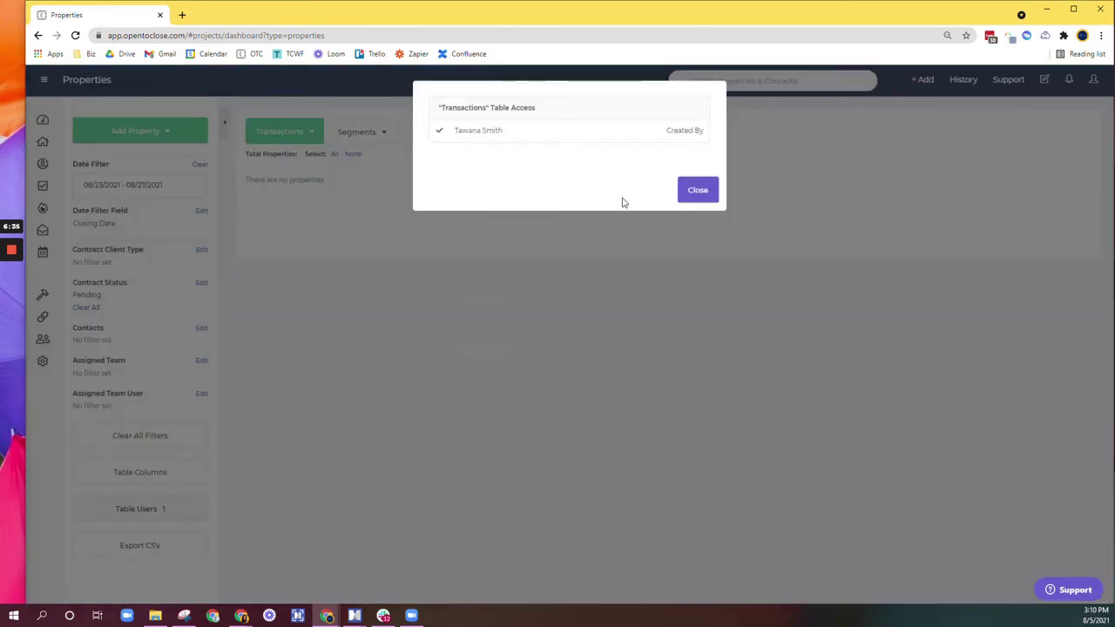
click(701, 190)
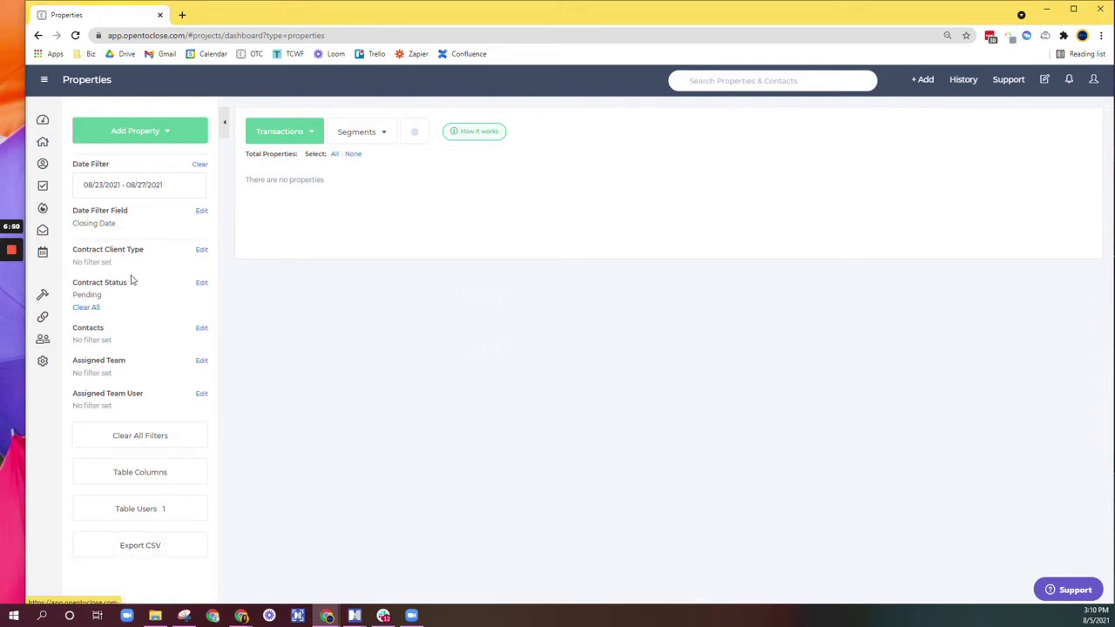
Step: Open the Task Pipeline and switch through its Due Today and Due Tomorrow snapshots, ending on Past Due
click(50, 166)
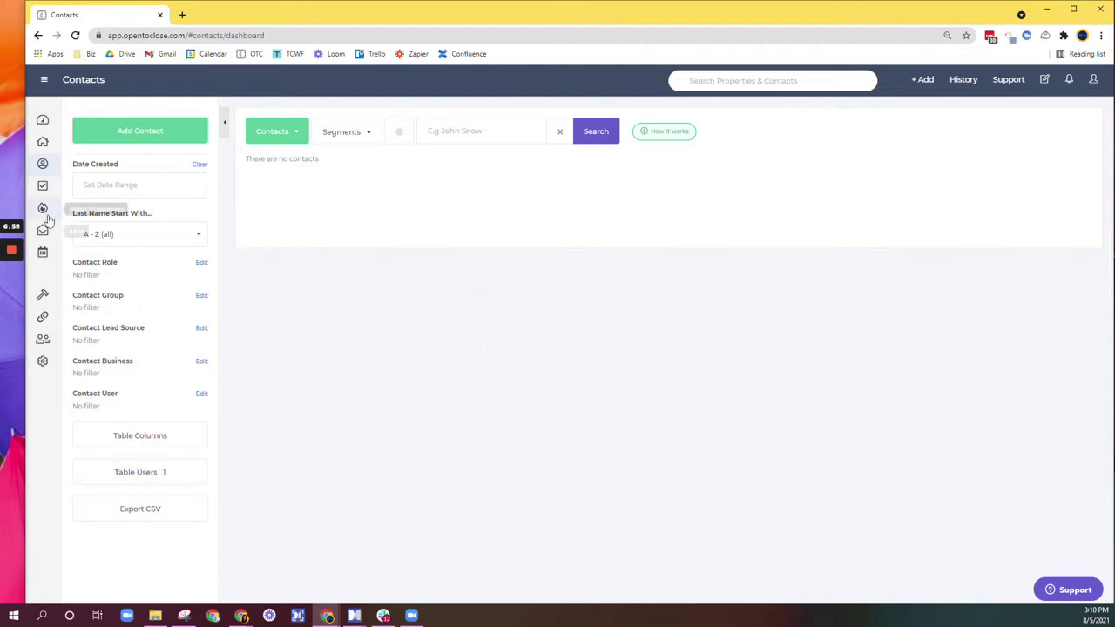
click(44, 188)
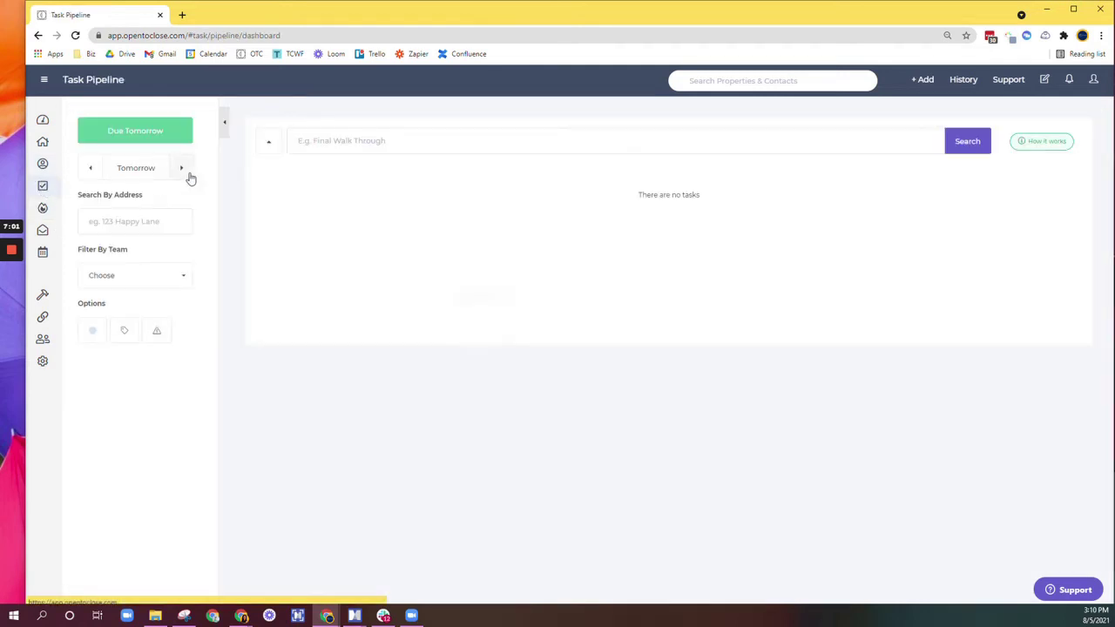
click(118, 131)
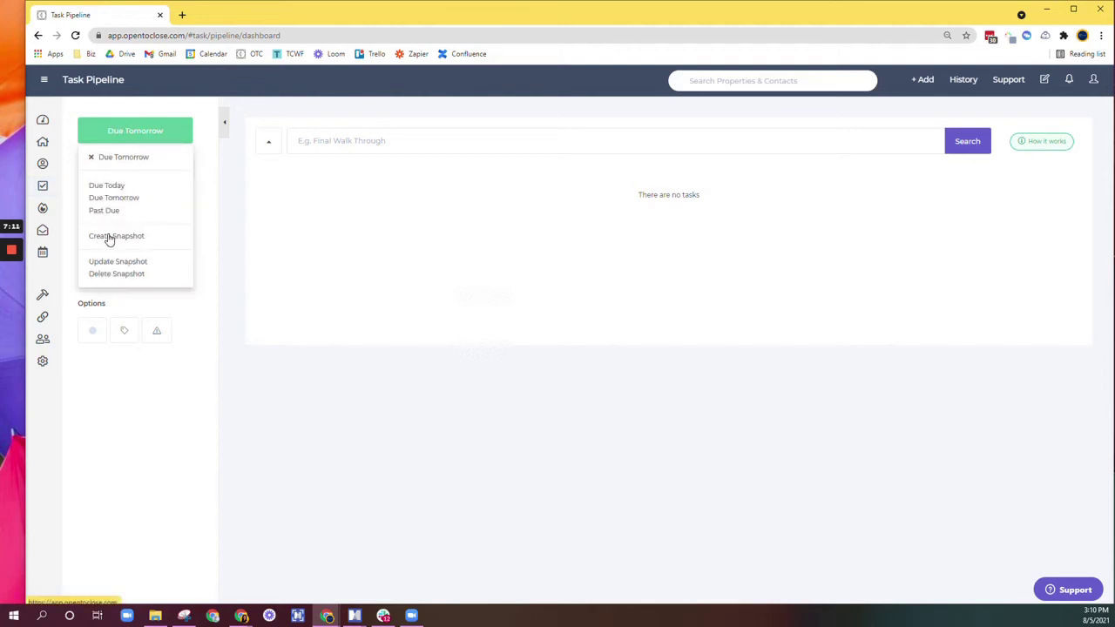
click(106, 186)
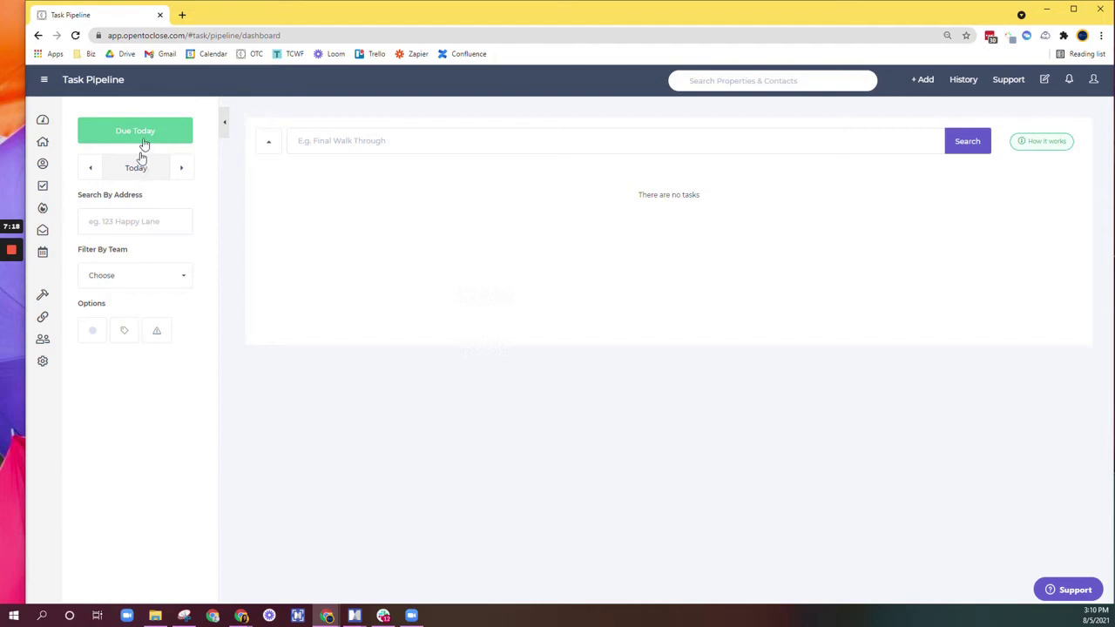
click(144, 135)
click(129, 199)
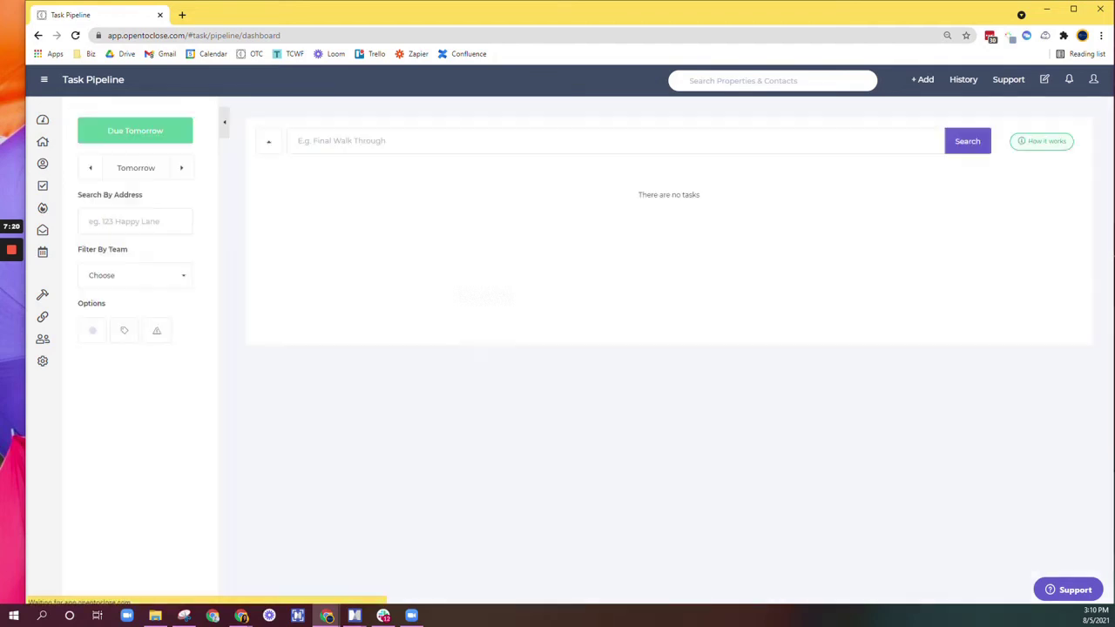
click(147, 139)
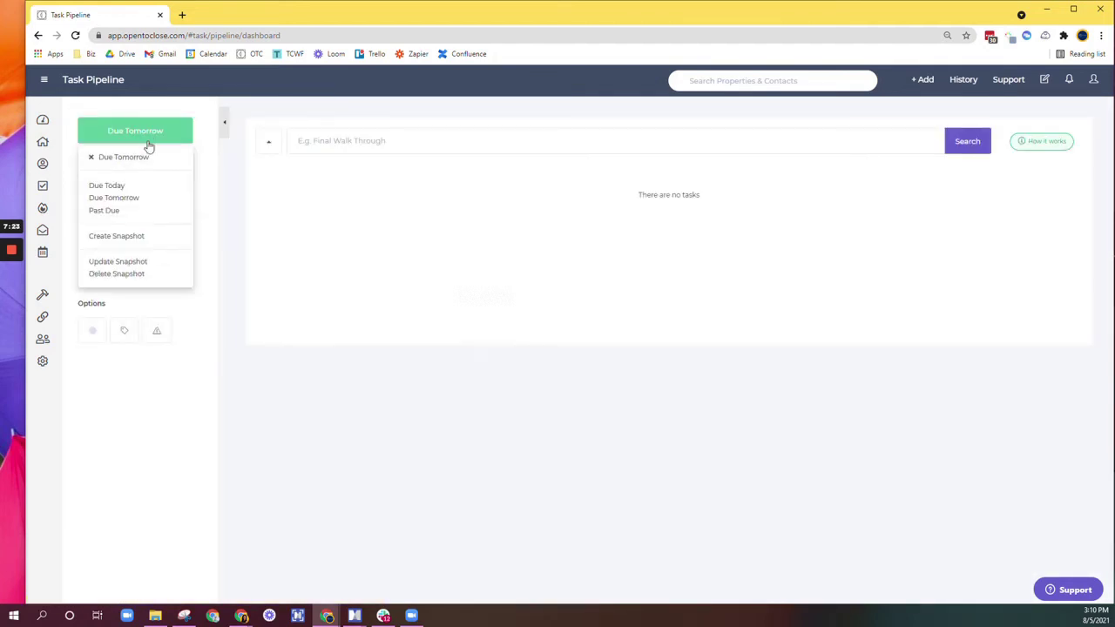
click(102, 211)
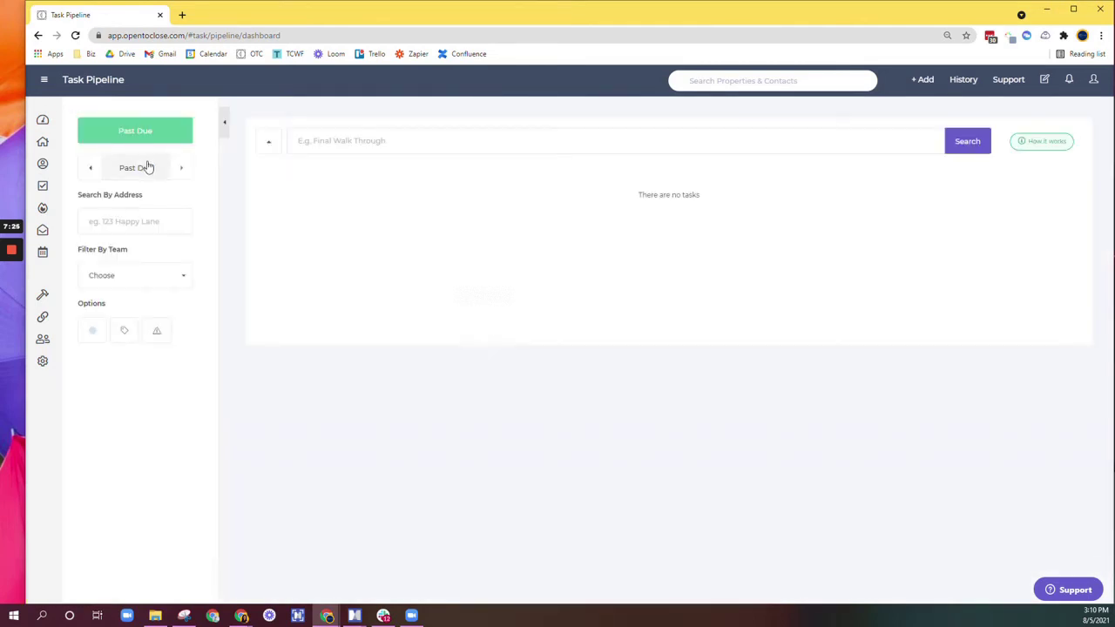
Step: Create a task snapshot named Purple from the current filters
click(144, 138)
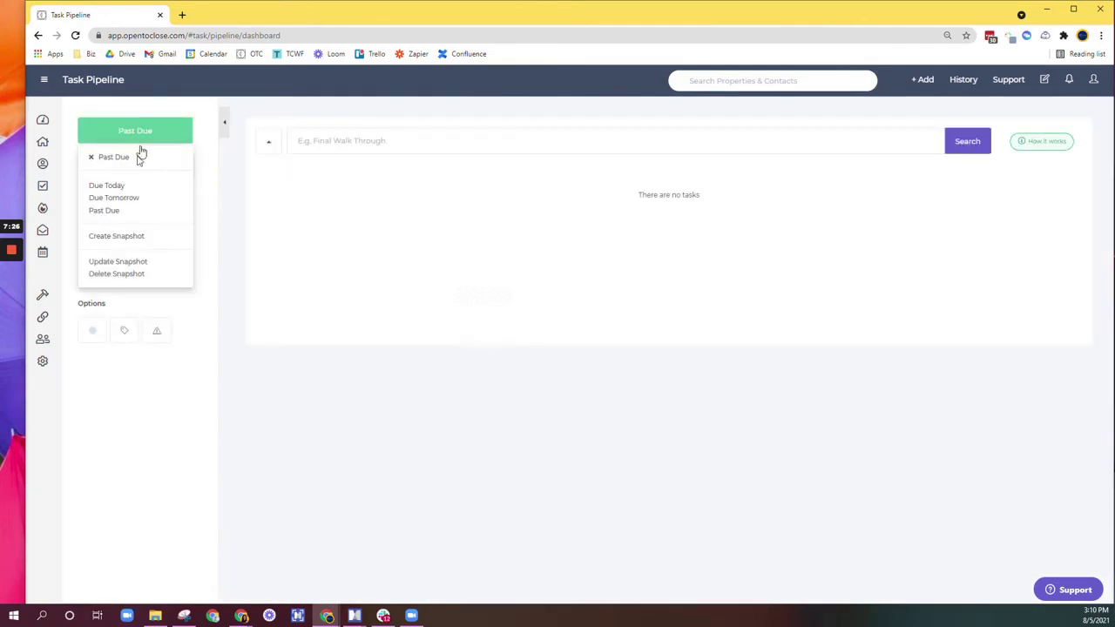
click(121, 241)
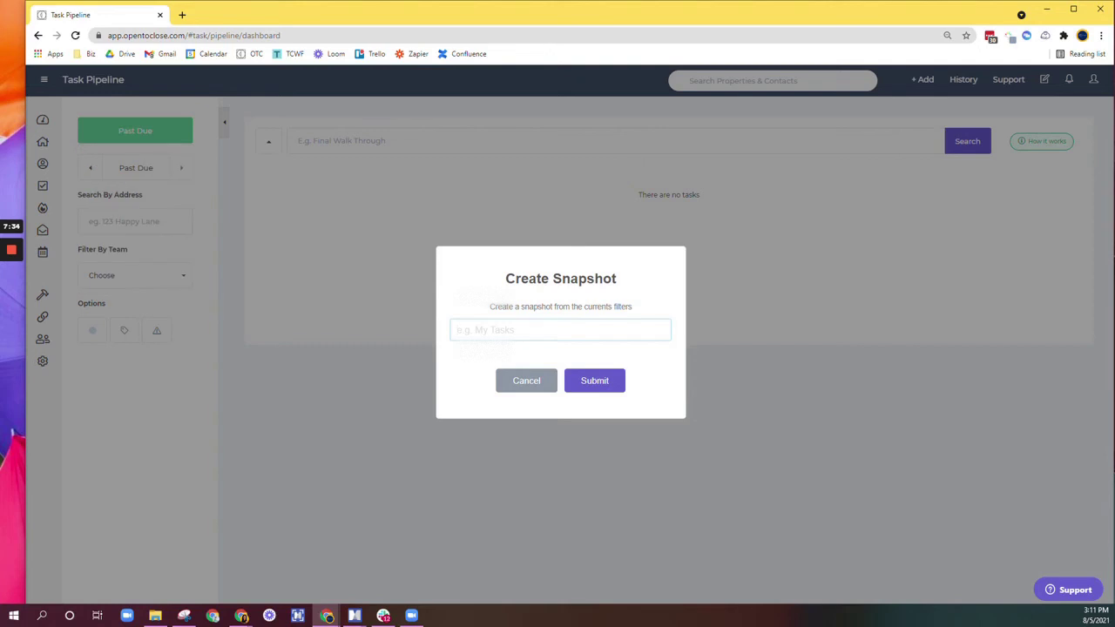
text(Purple)
click(592, 381)
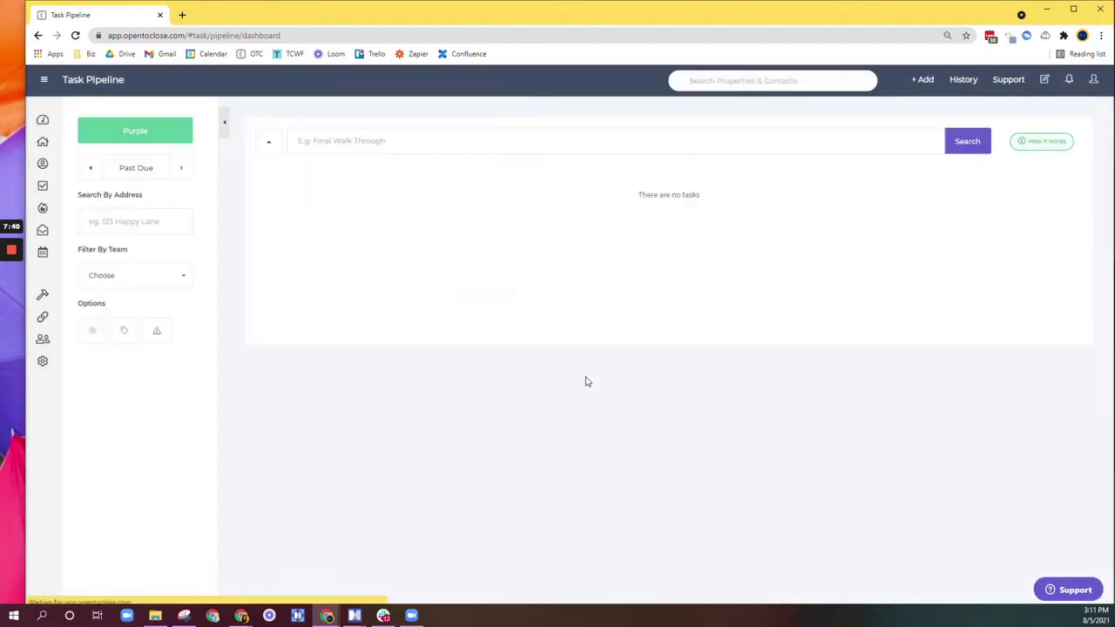
Step: Filter the pipeline's tasks by the purple colour and reset the colour filter to No Color
click(95, 337)
click(131, 364)
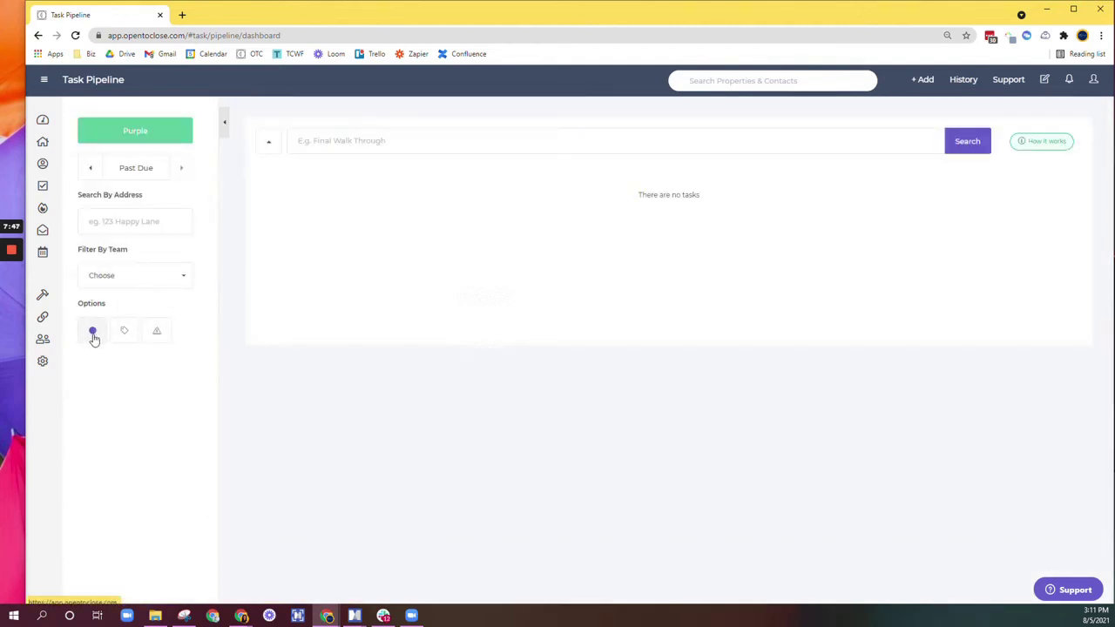
click(95, 333)
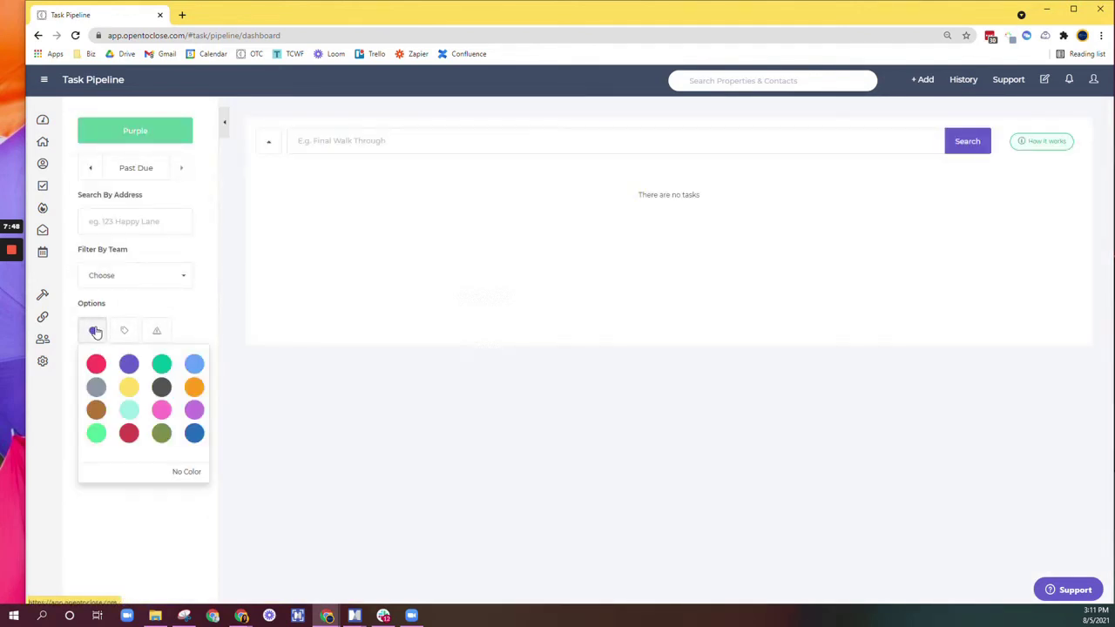
click(184, 477)
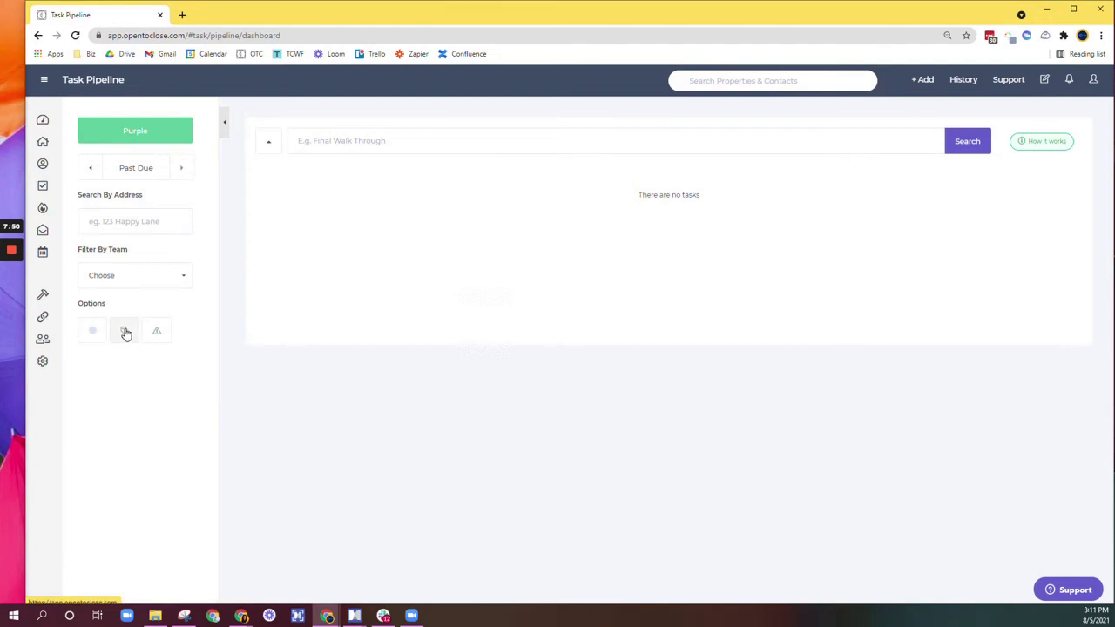
Step: Examine the tag filter and switch the warning filter on and off again
click(125, 334)
click(142, 405)
click(158, 335)
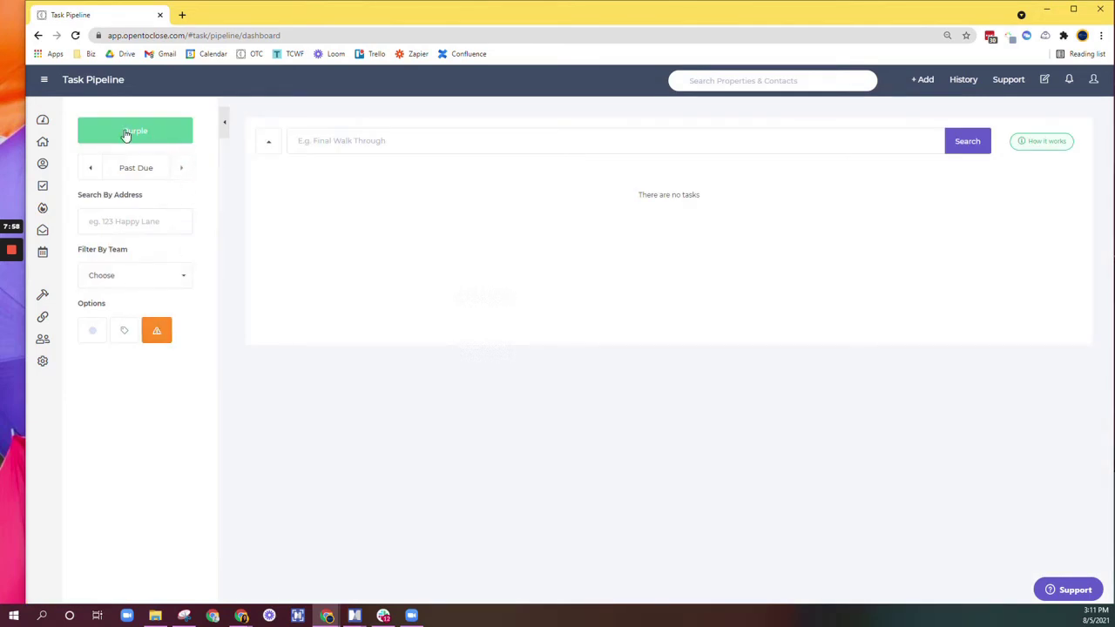
click(159, 330)
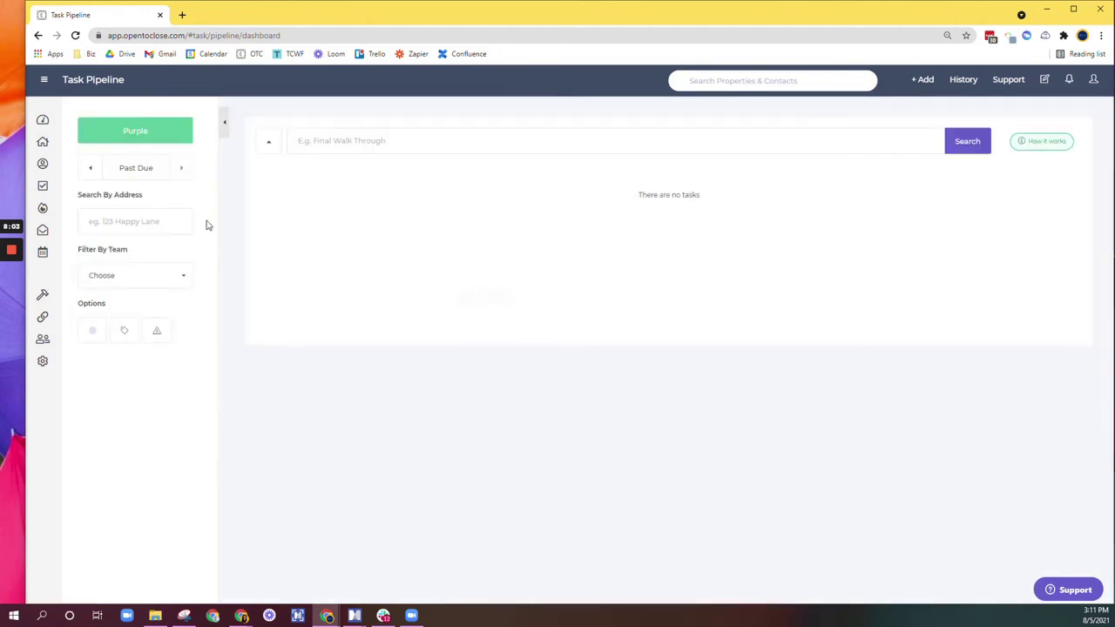
Step: Delete the Purple task snapshot and check the remaining entries in the snapshot list
click(148, 135)
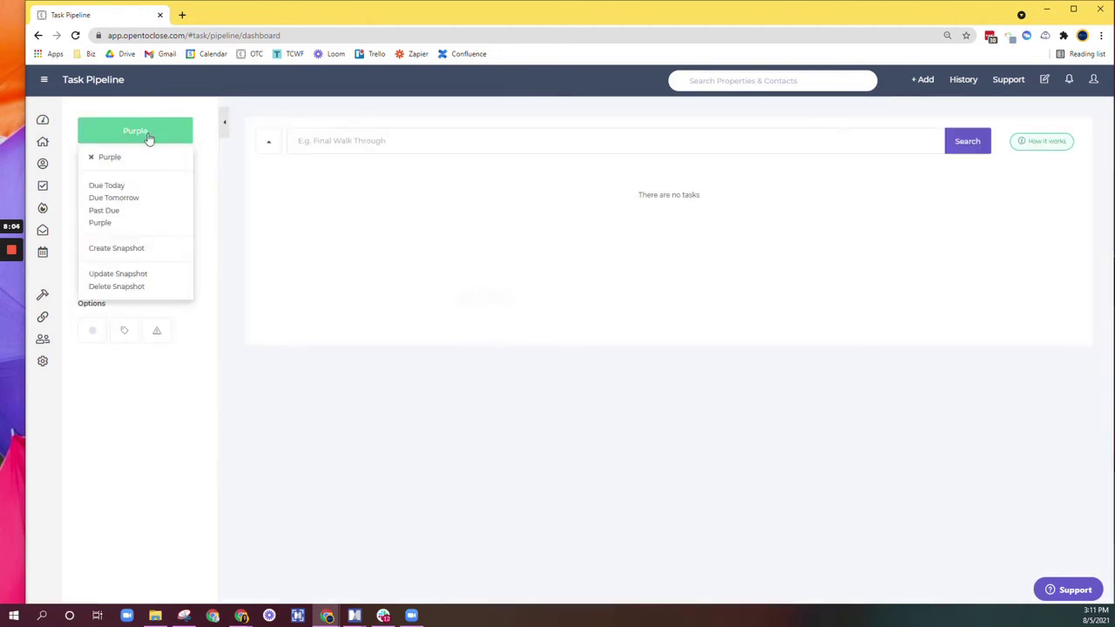
click(118, 290)
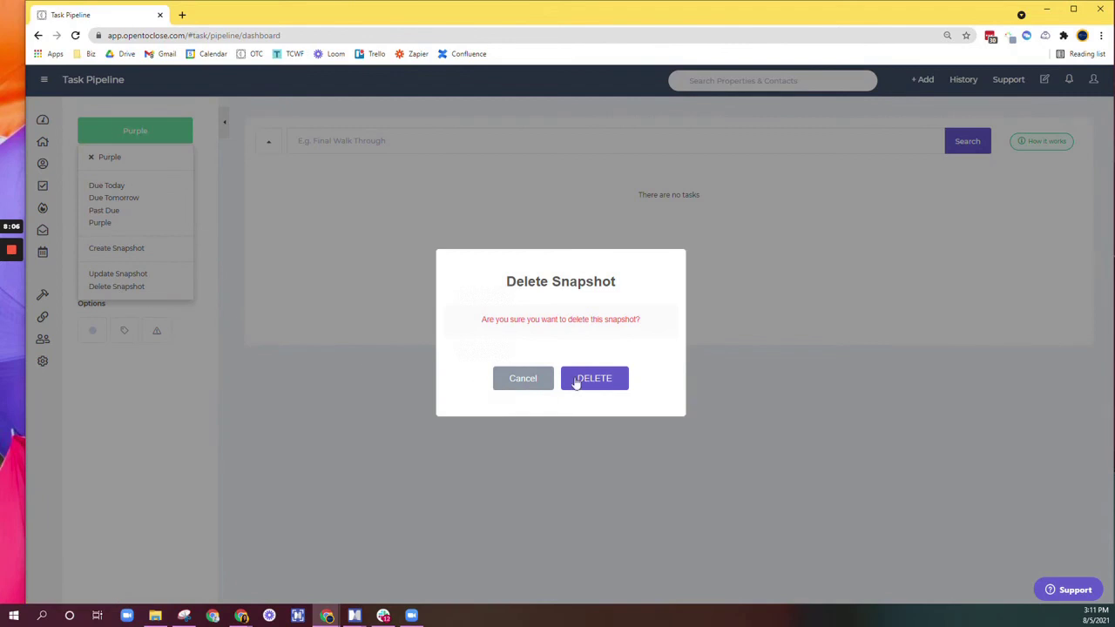
click(575, 381)
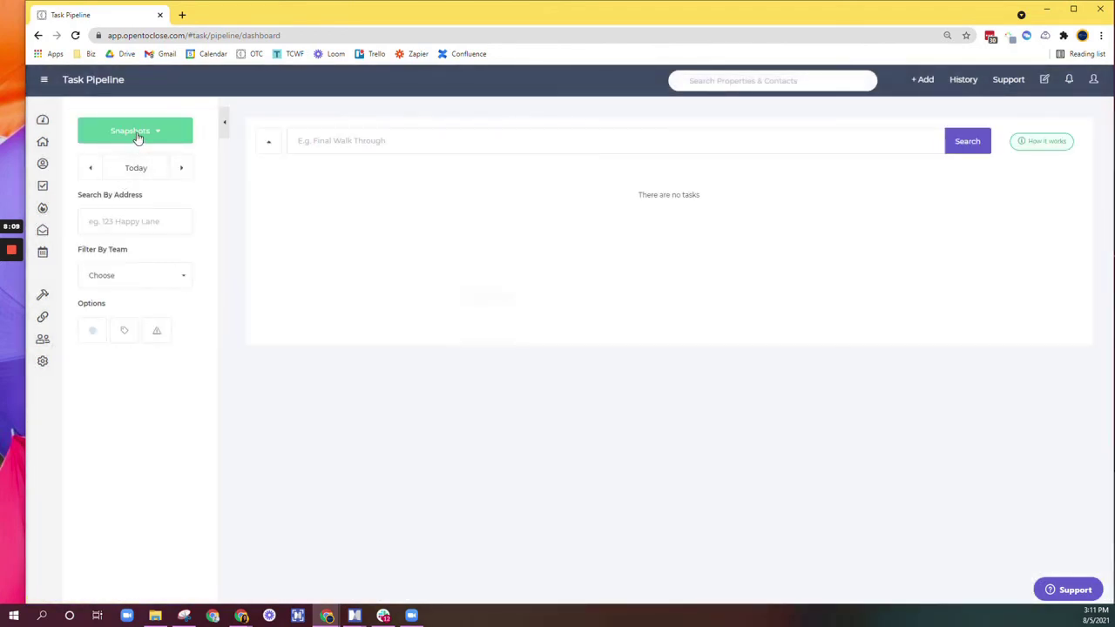
click(136, 140)
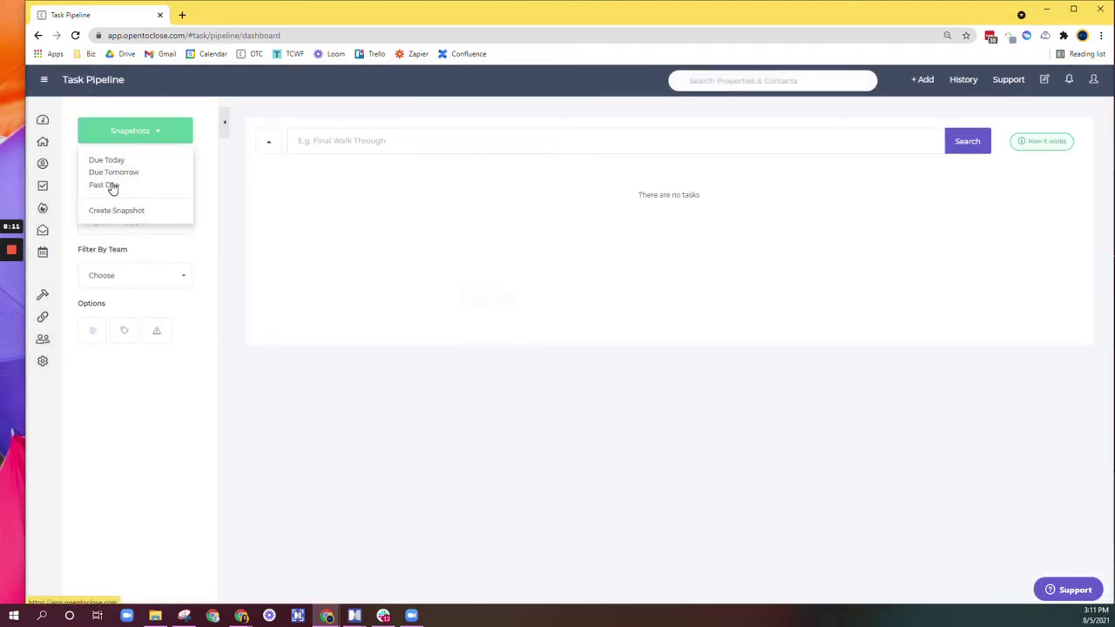
click(69, 235)
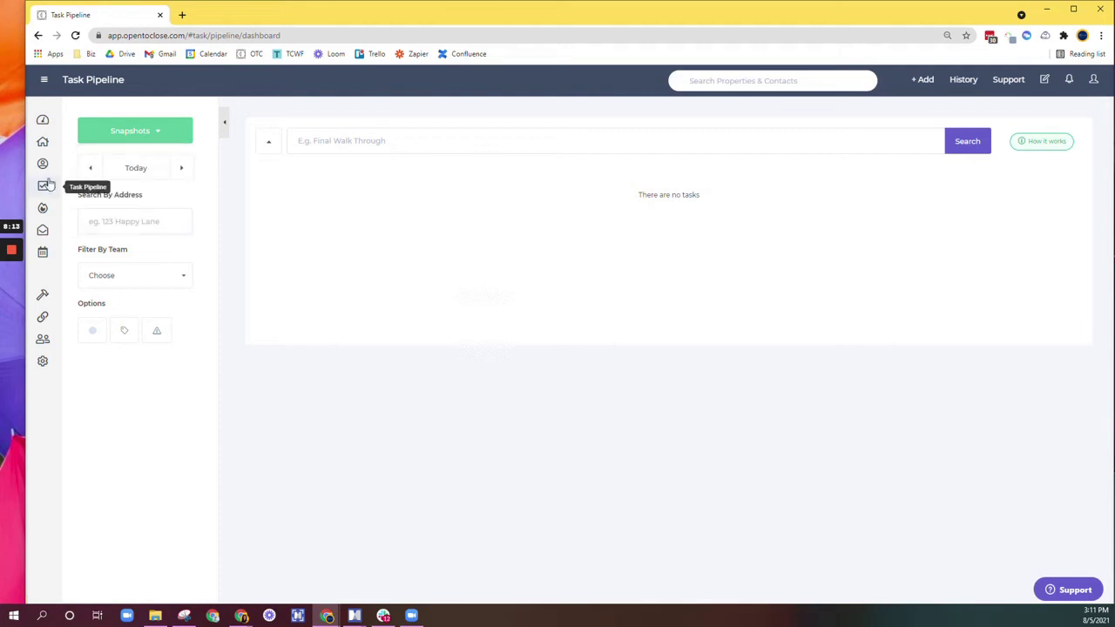
Step: Review the Intake Submissions page, its related dashboard widget, and the choices for filtering submissions by team
click(44, 210)
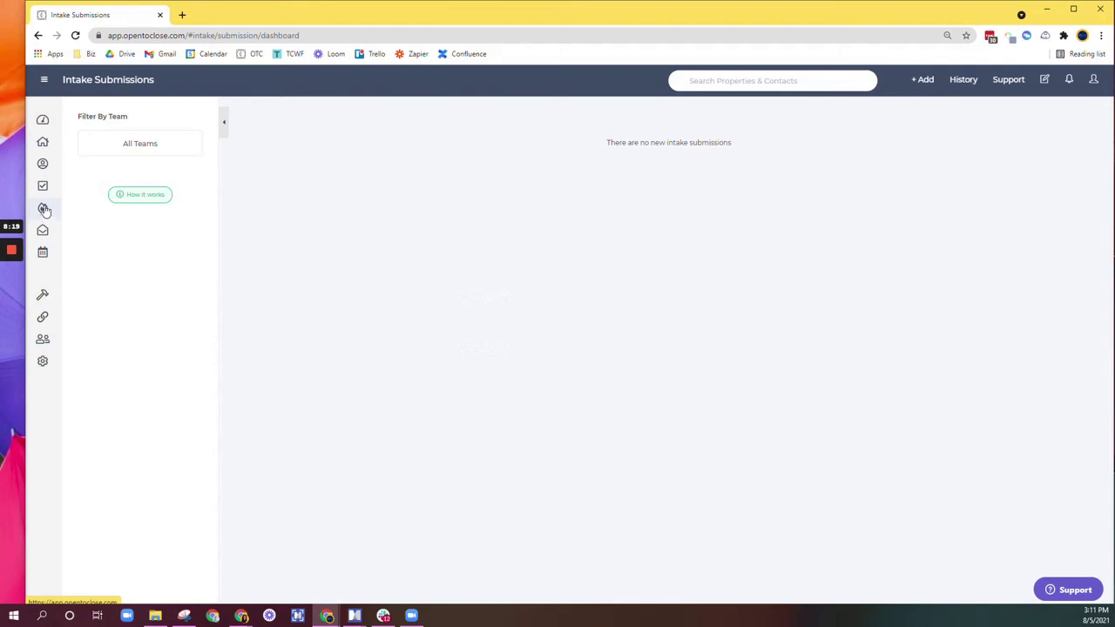
click(44, 121)
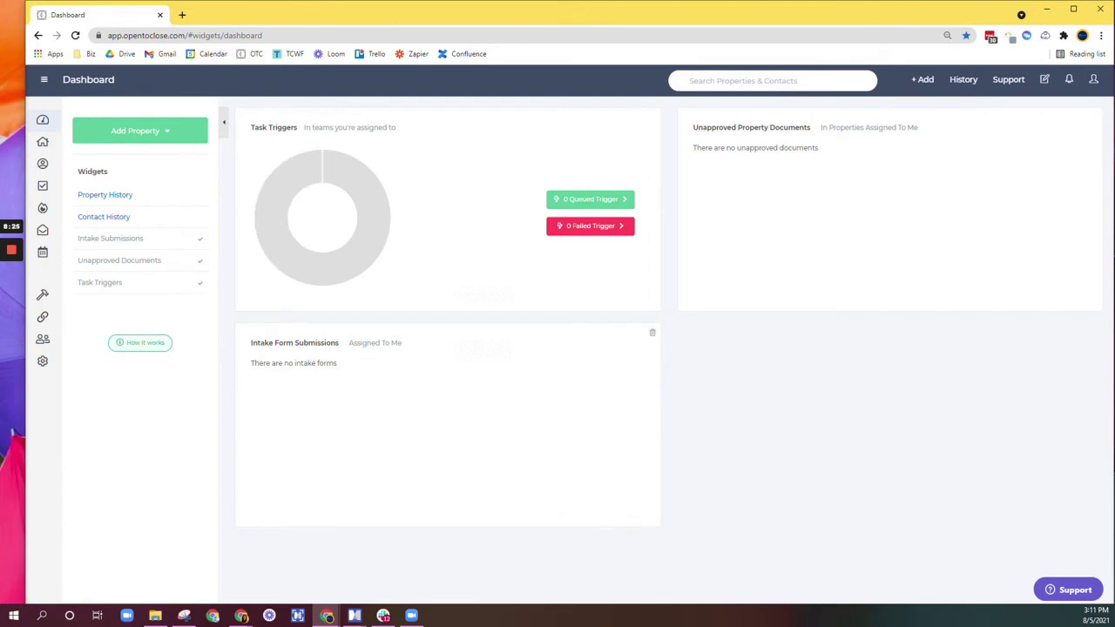
click(42, 211)
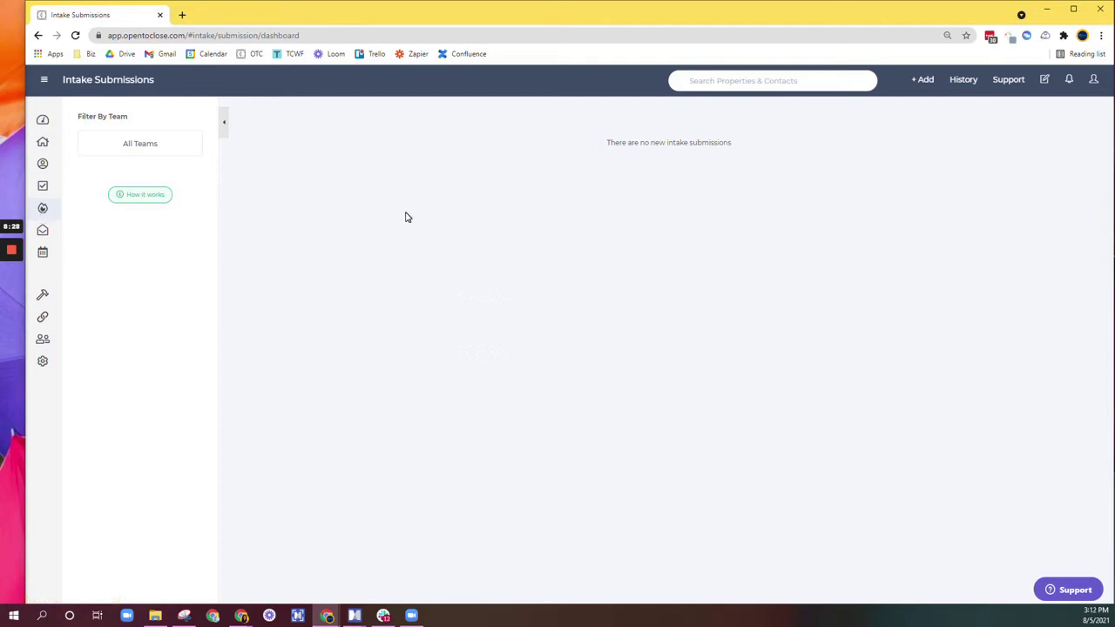
click(161, 150)
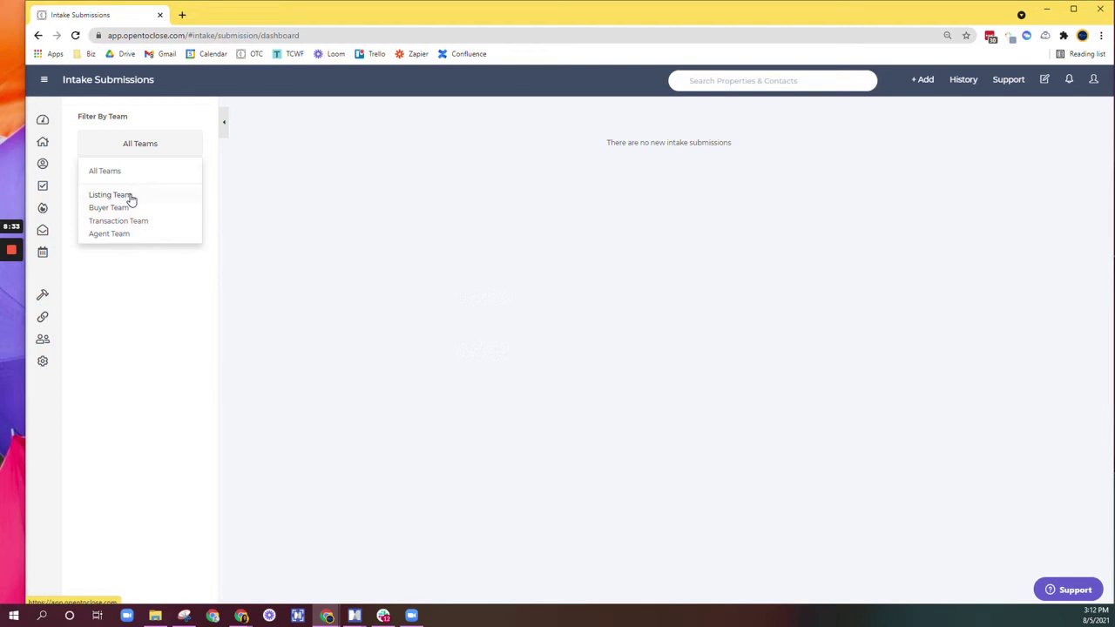
click(153, 154)
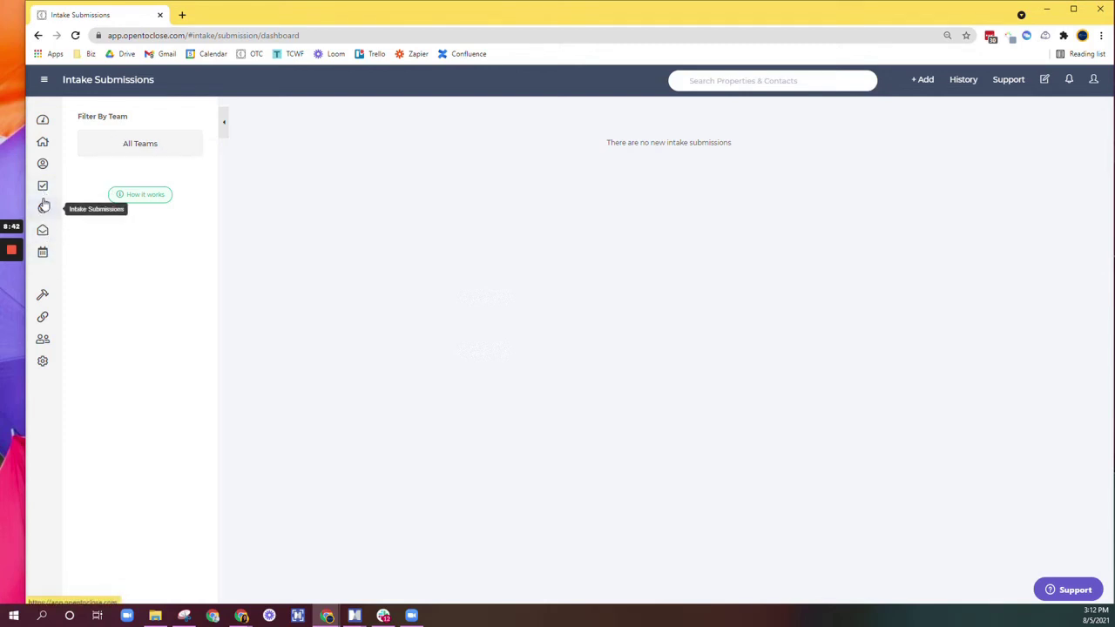
Step: Open the Inbox and view its Read, Scheduled and Drafts message folders
click(45, 231)
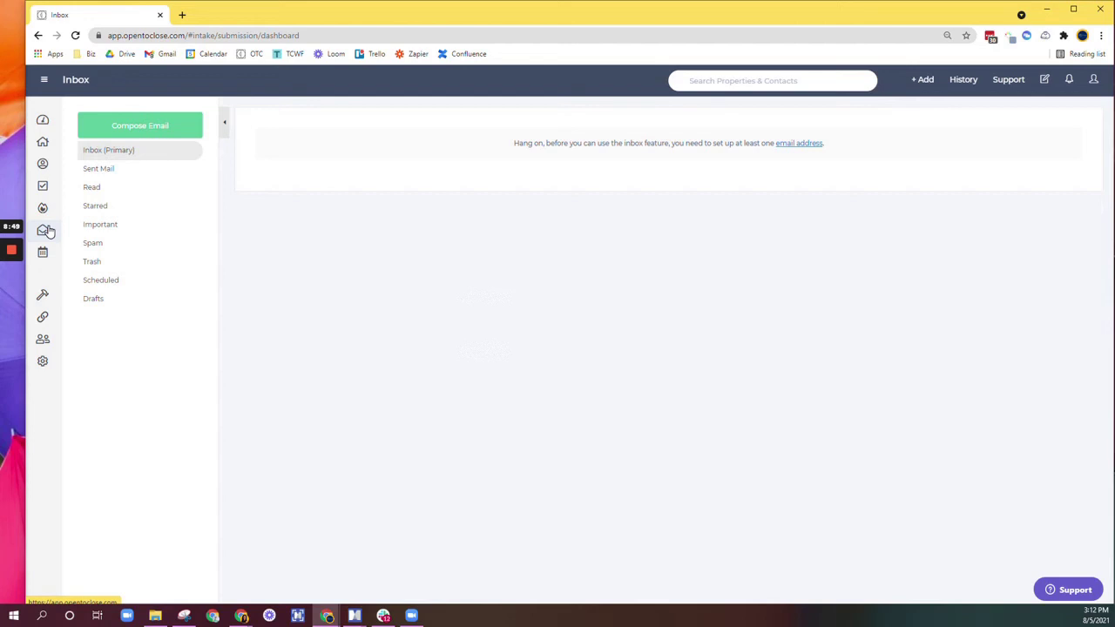
click(96, 193)
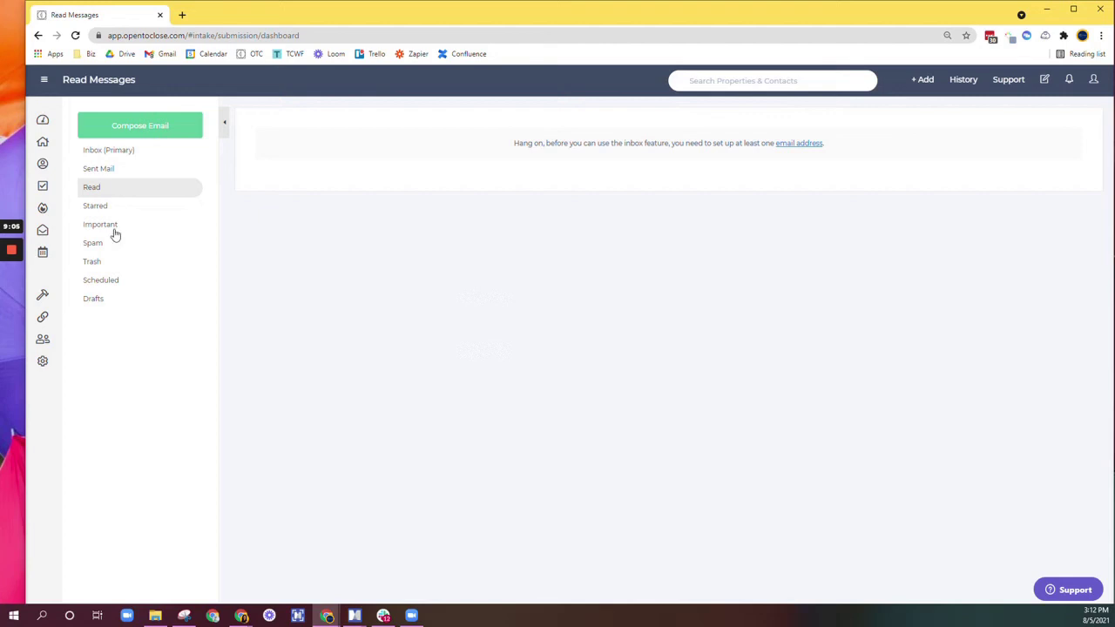
click(97, 283)
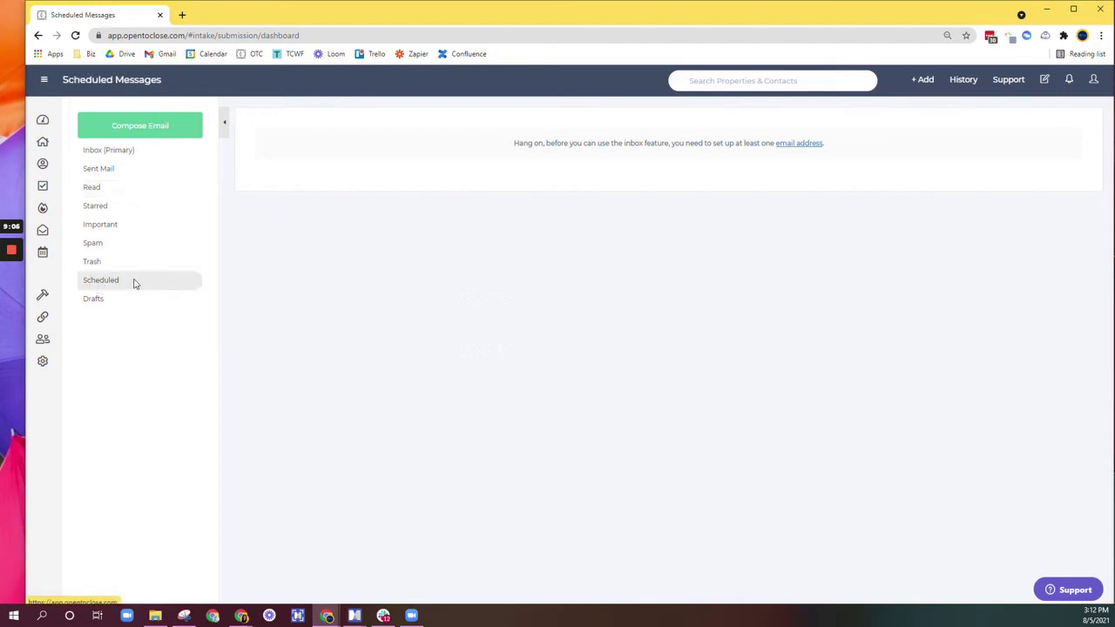
click(90, 303)
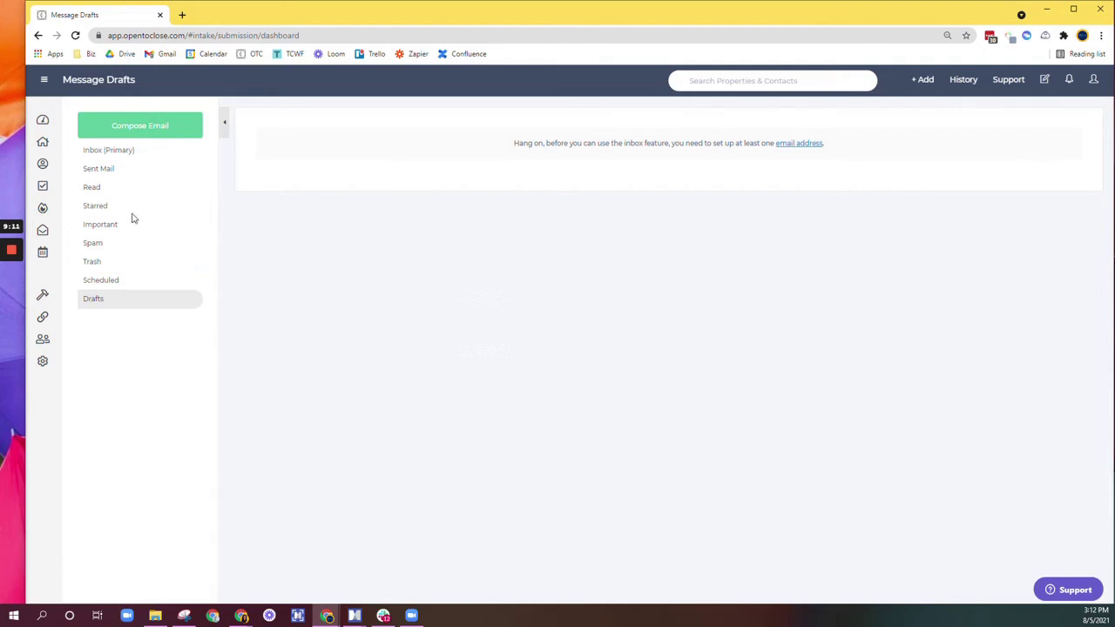
Step: View the Calendar page and examine the Field Editor's sections for date fields included in the API calendar, returning to the Calendar
click(42, 252)
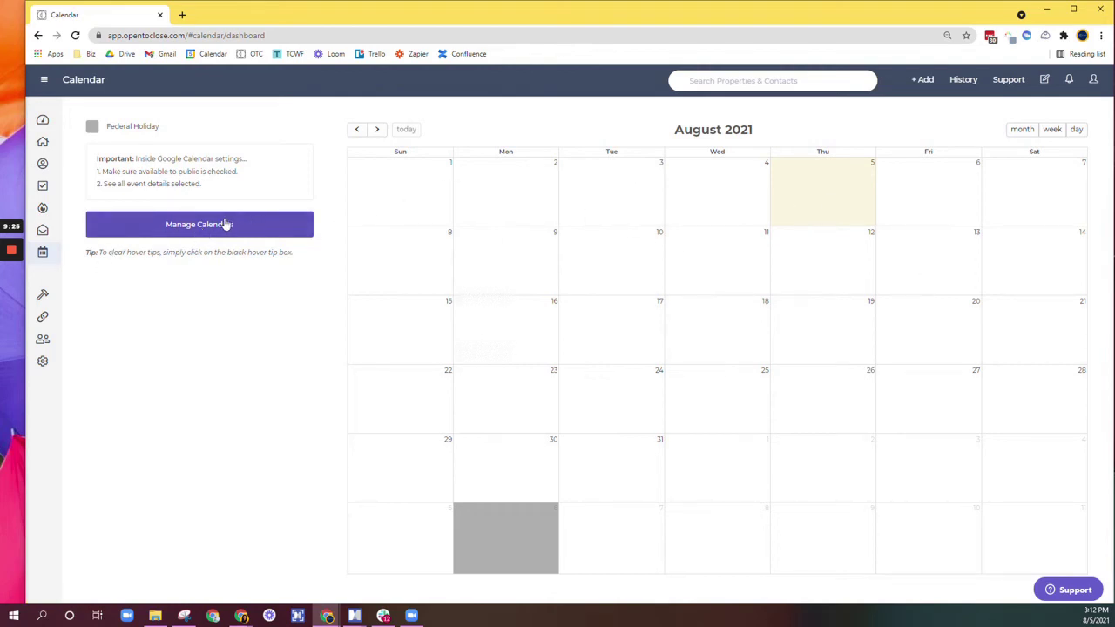
mouse_move(43, 295)
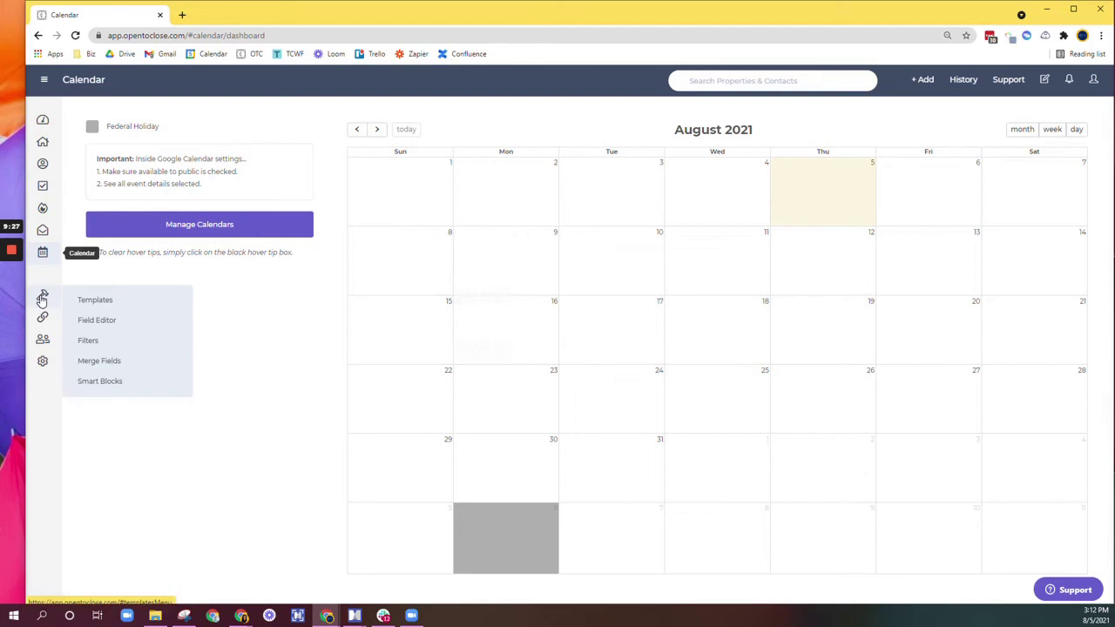
click(98, 324)
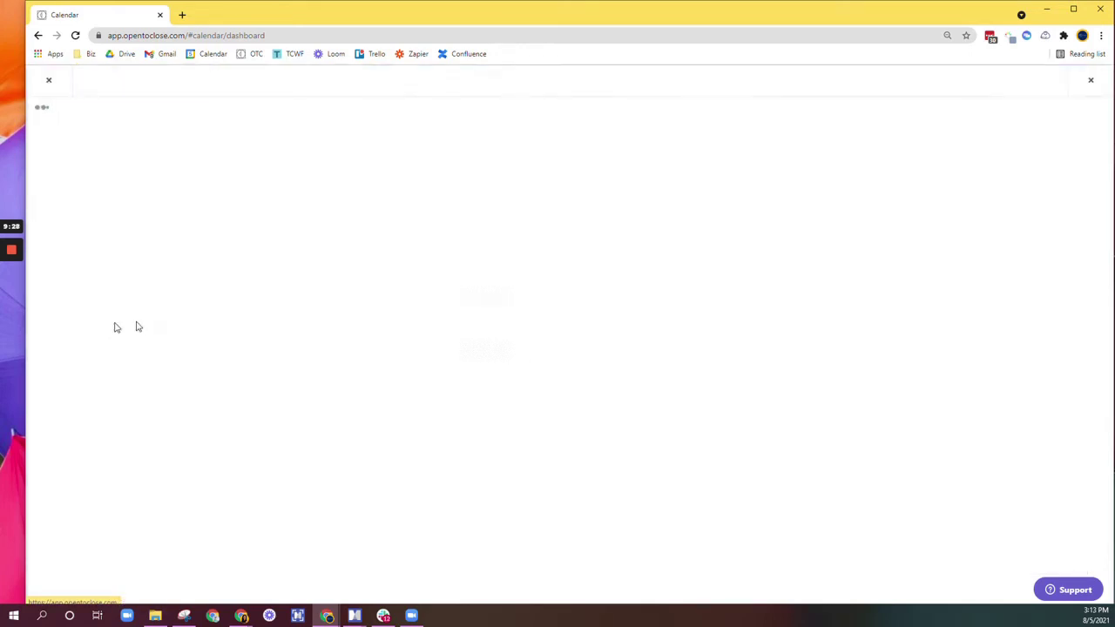
scroll(354, 351, down, 5)
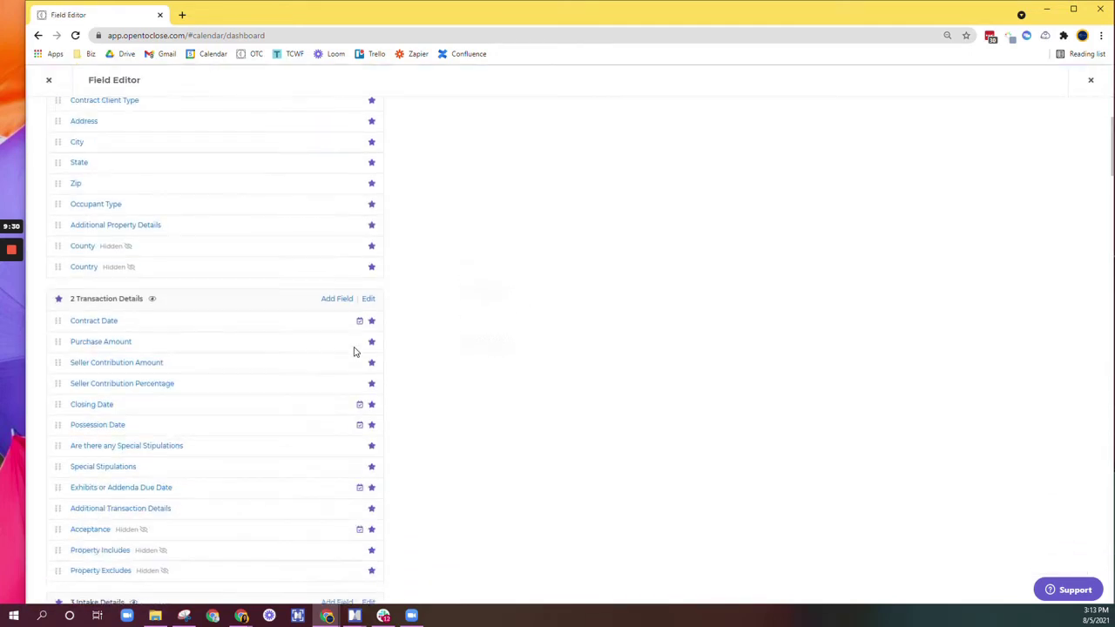
scroll(354, 349, down, 1)
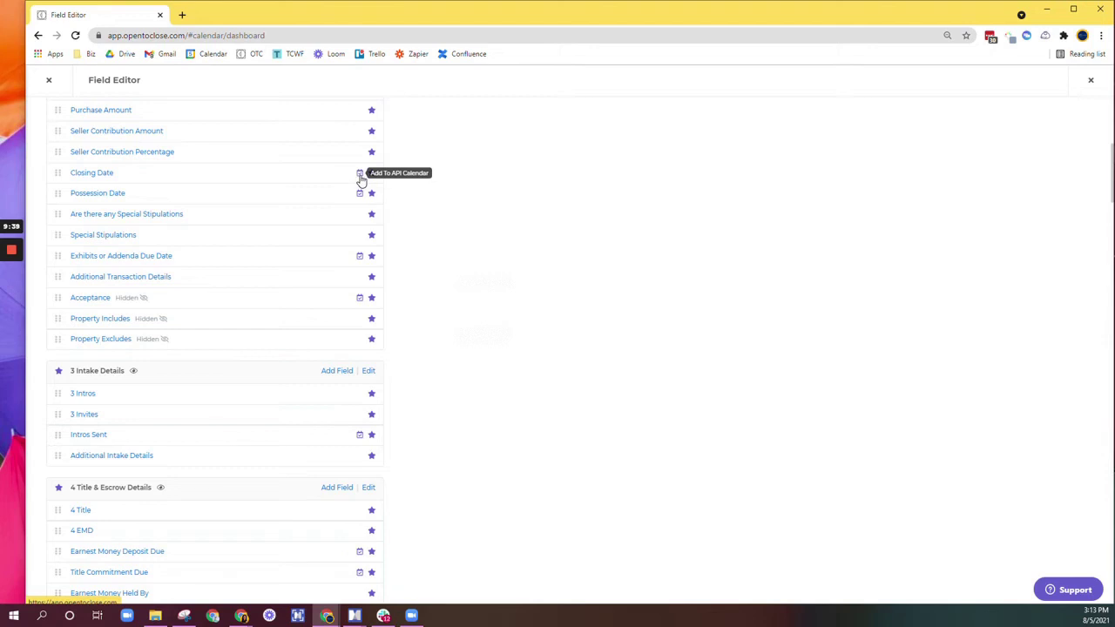
scroll(361, 178, down, 10)
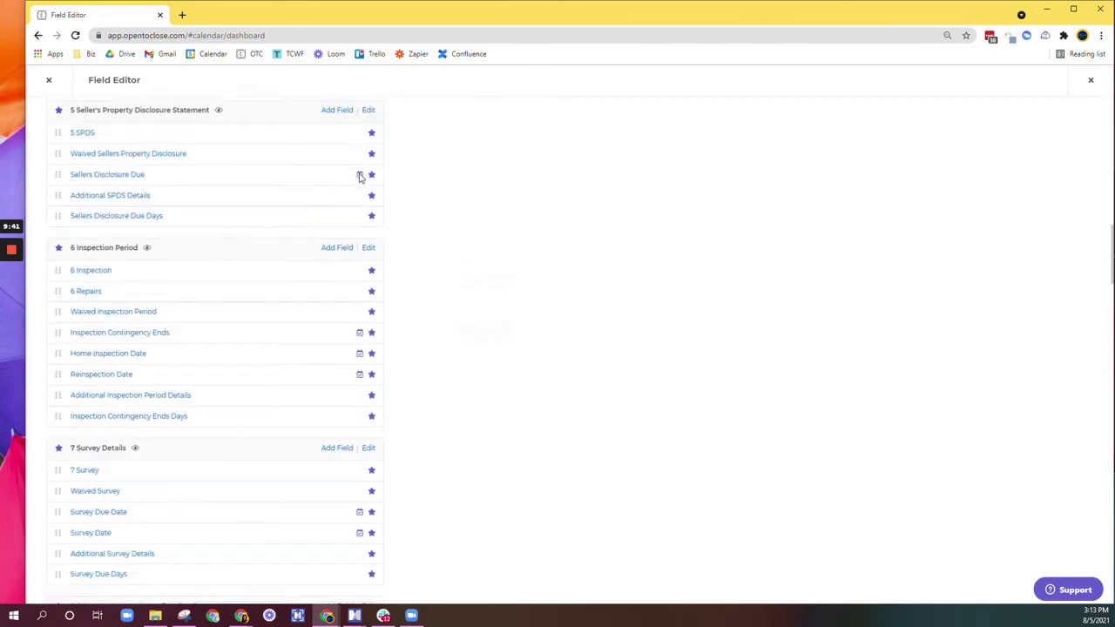
scroll(360, 179, up, 3)
scroll(357, 179, down, 5)
scroll(355, 179, down, 15)
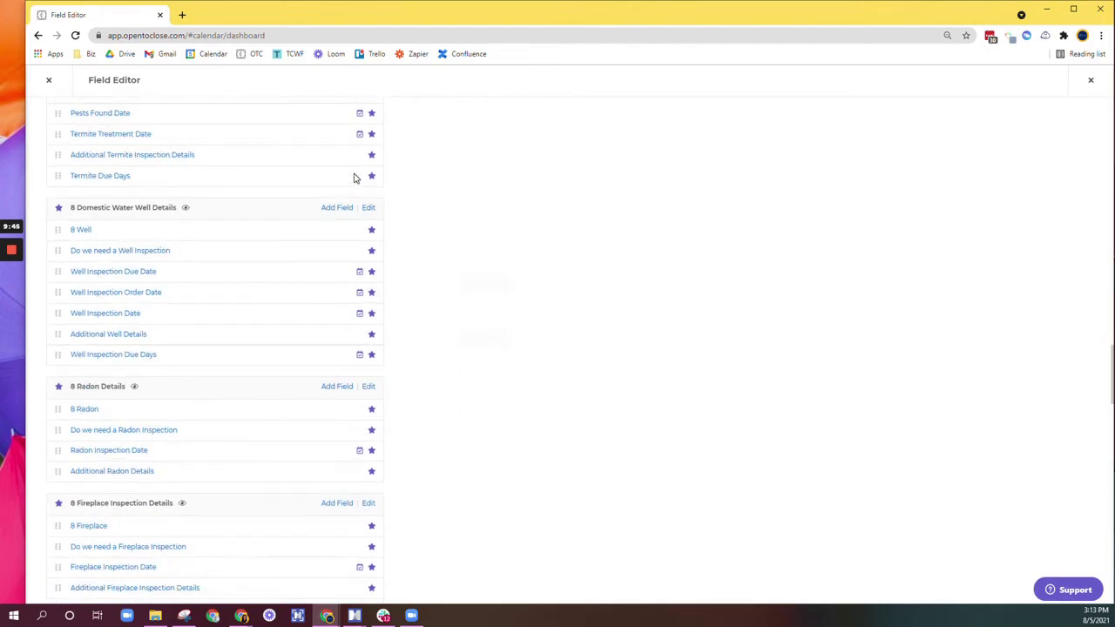
scroll(355, 179, down, 12)
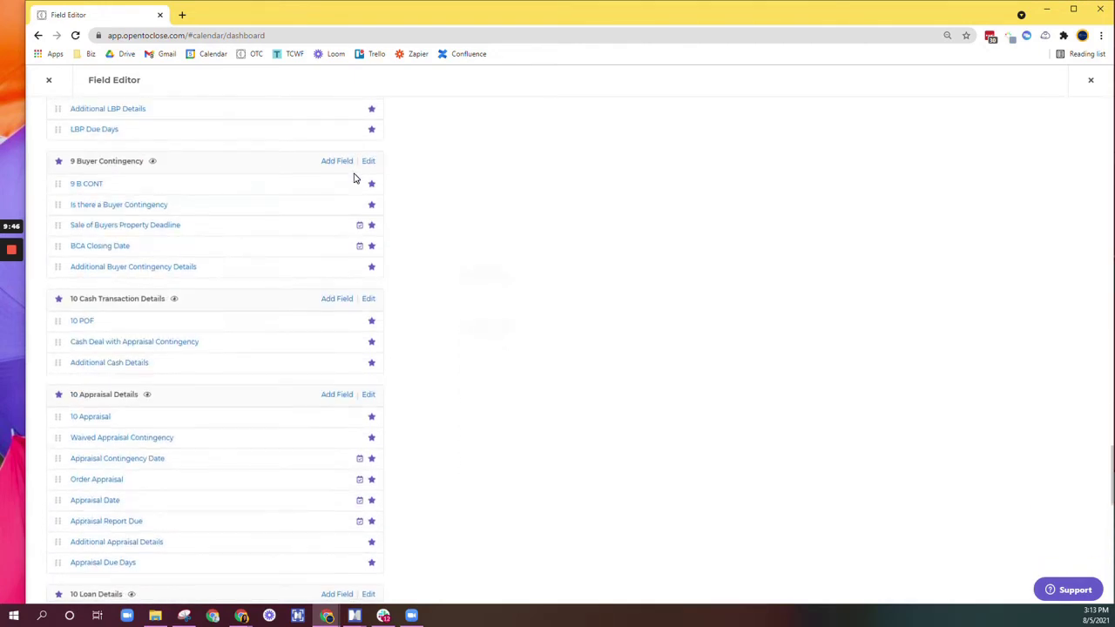
scroll(355, 179, down, 7)
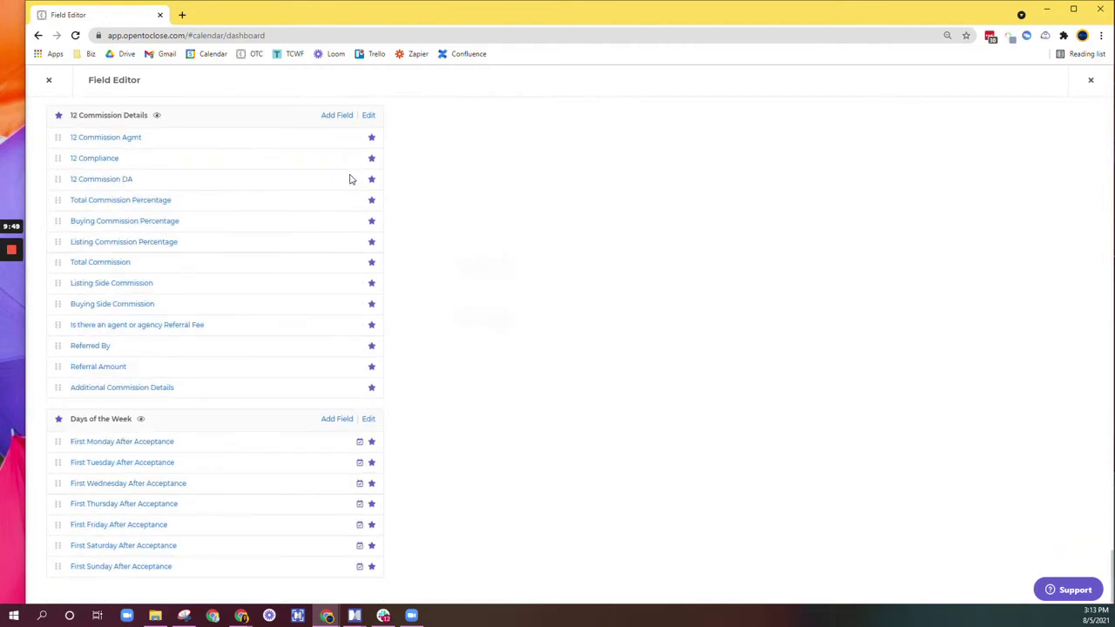
click(50, 80)
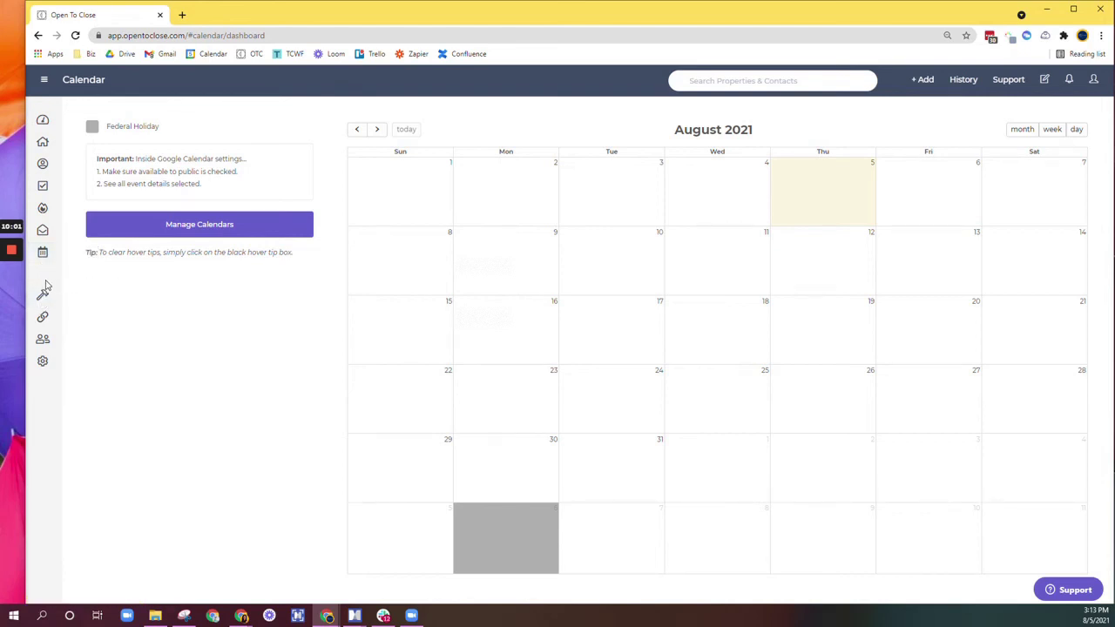
Step: Open the Contact Roles filter list and demonstrate inline editing of the Buyer role, keeping its name
mouse_move(42, 293)
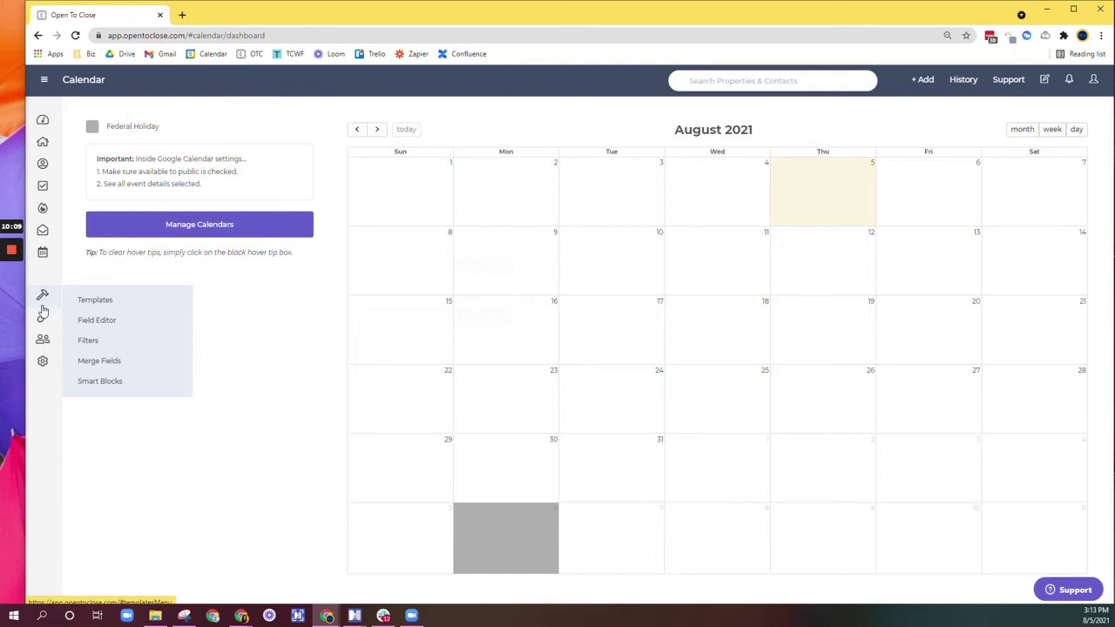
mouse_move(43, 362)
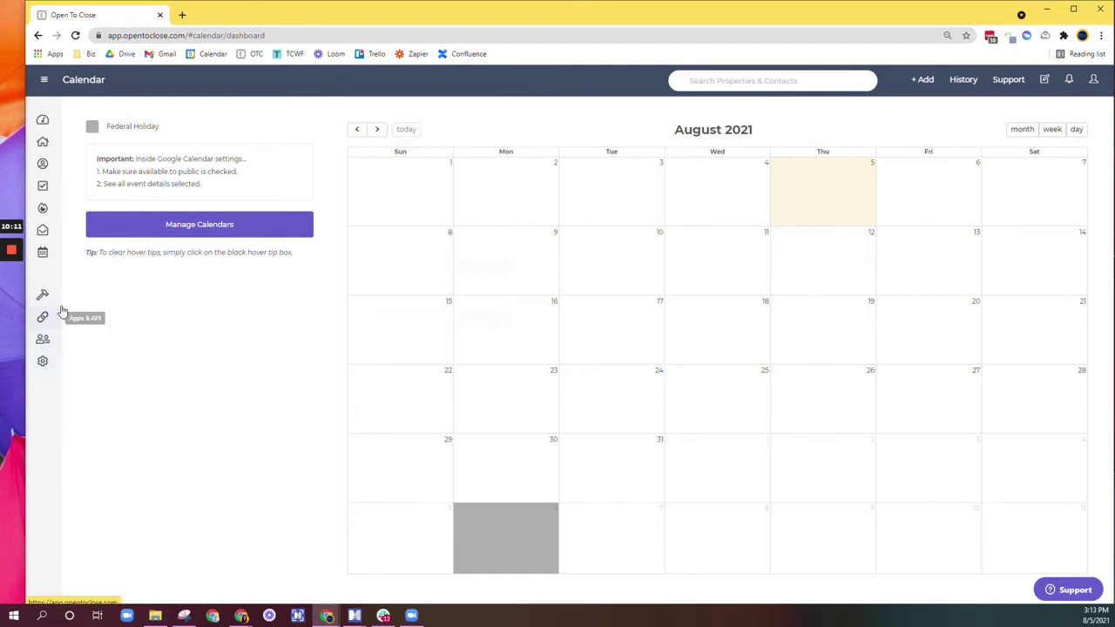
mouse_move(44, 298)
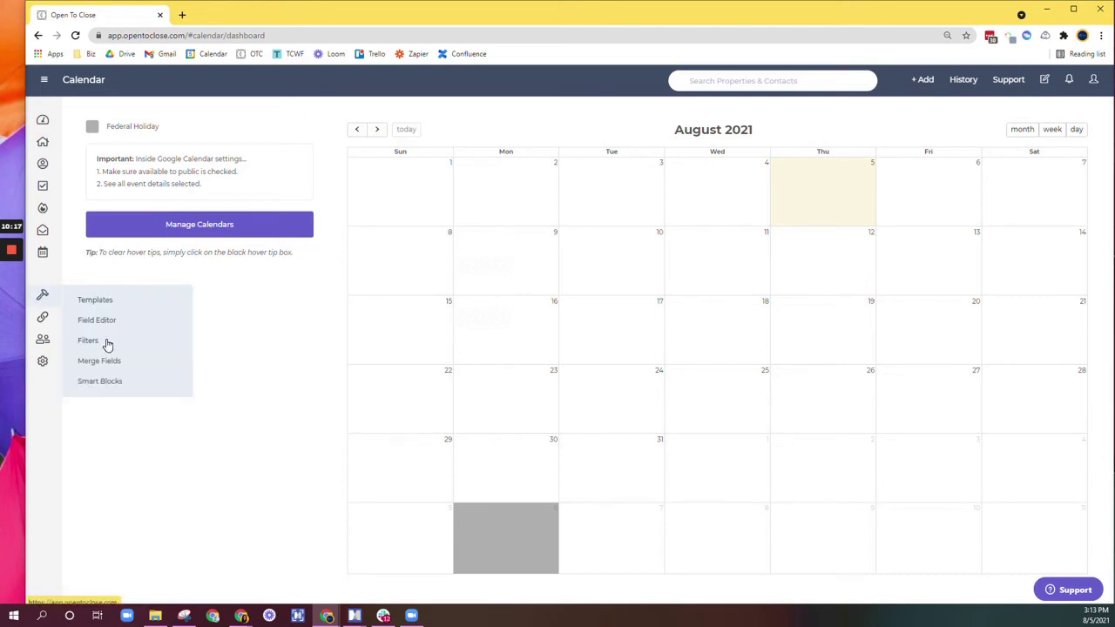
click(107, 343)
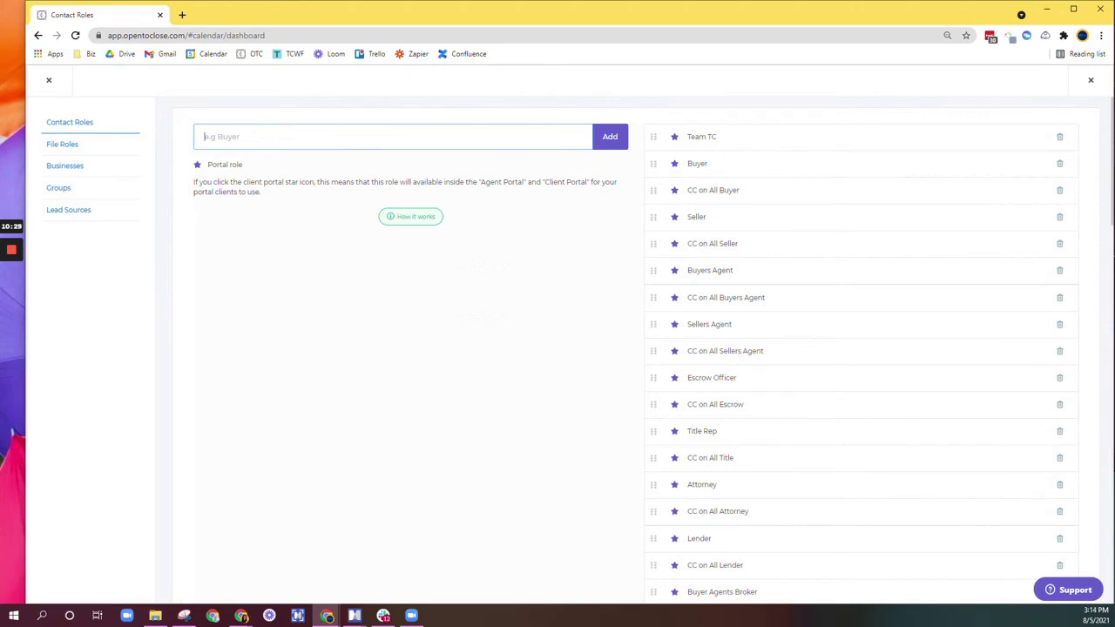
drag(690, 164, 714, 164)
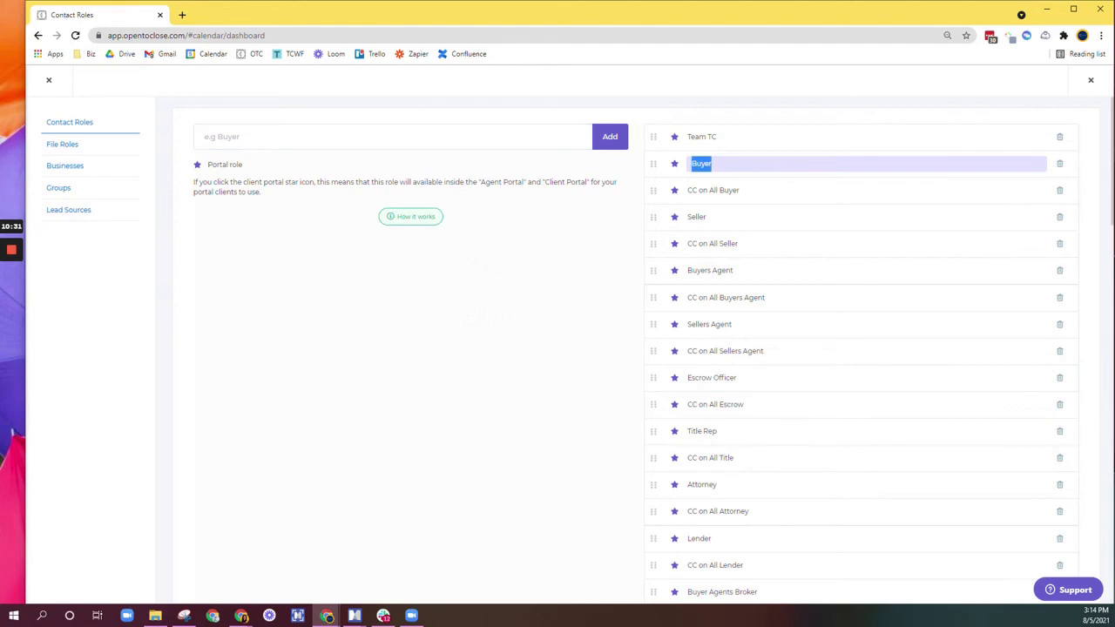
key(Return)
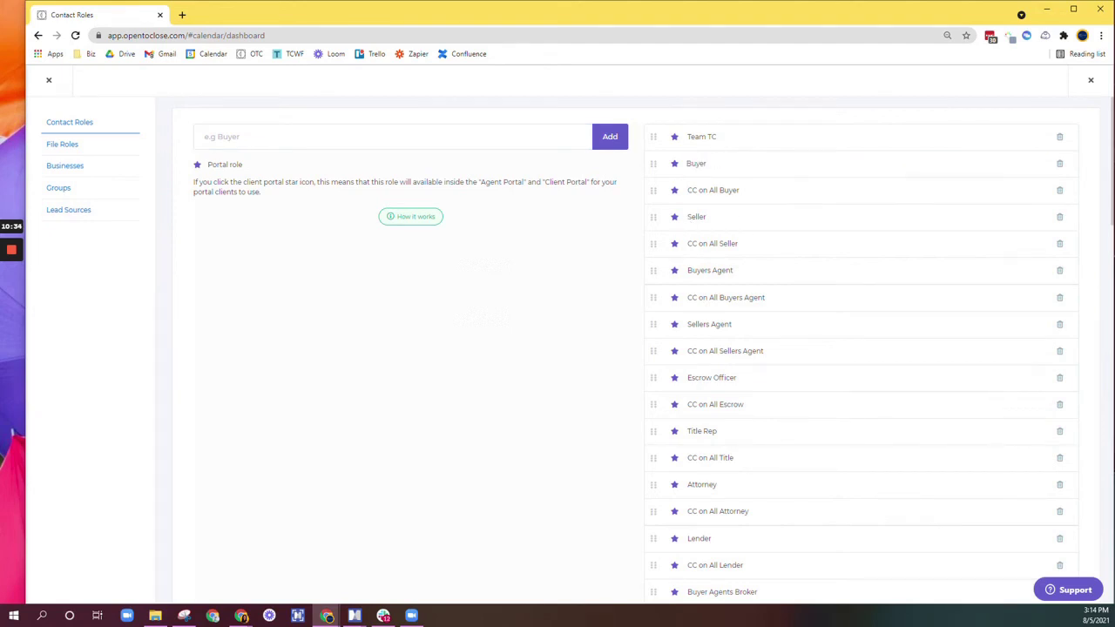
Step: Point out the CC on All Buyer, CC on All Seller and CC on All Buyers Agent roles without renaming them
click(742, 190)
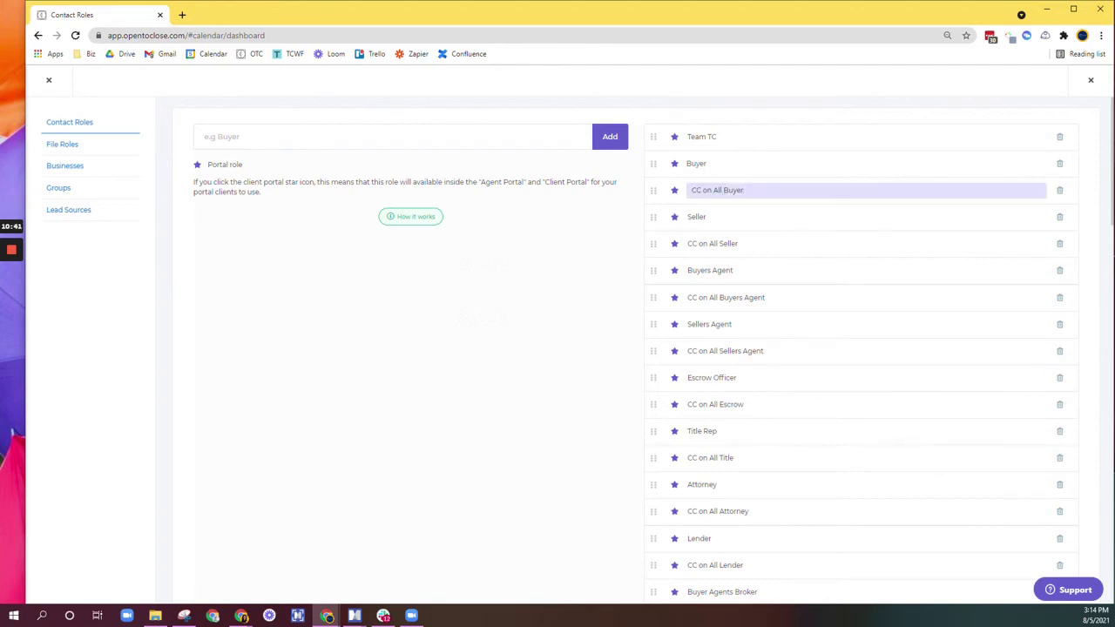
drag(744, 243, 691, 244)
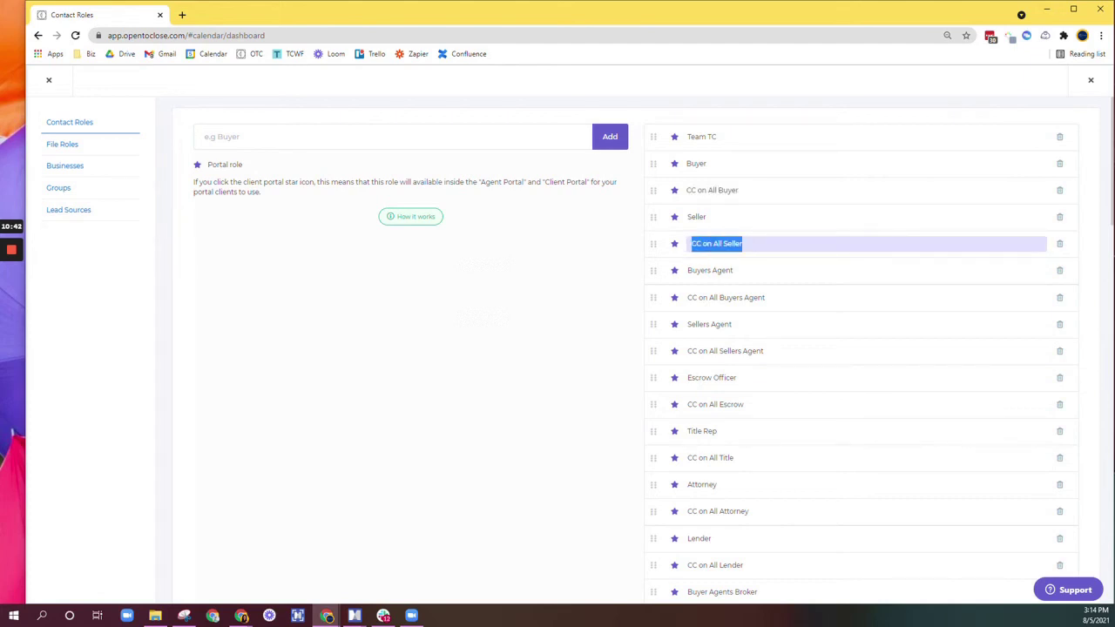
drag(774, 298, 691, 298)
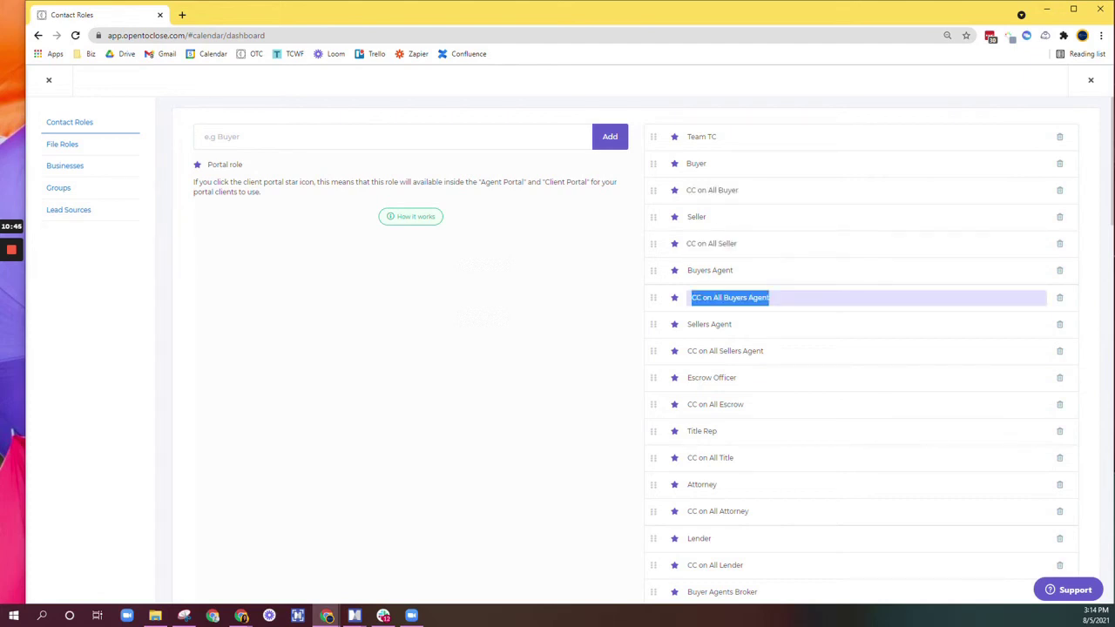
click(773, 298)
click(622, 299)
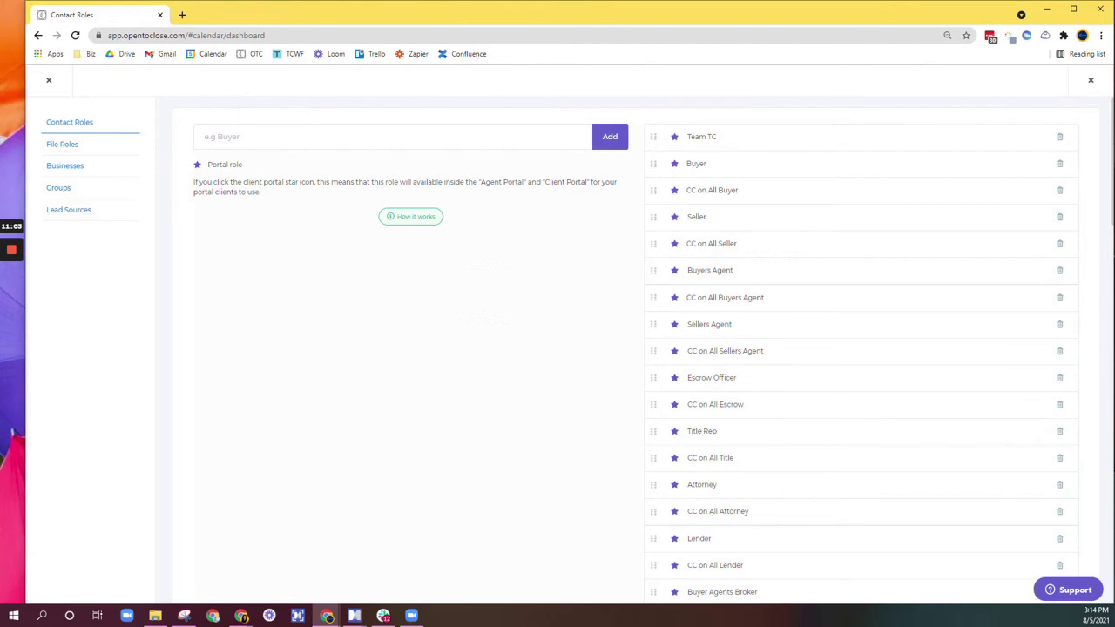
triple_click(725, 298)
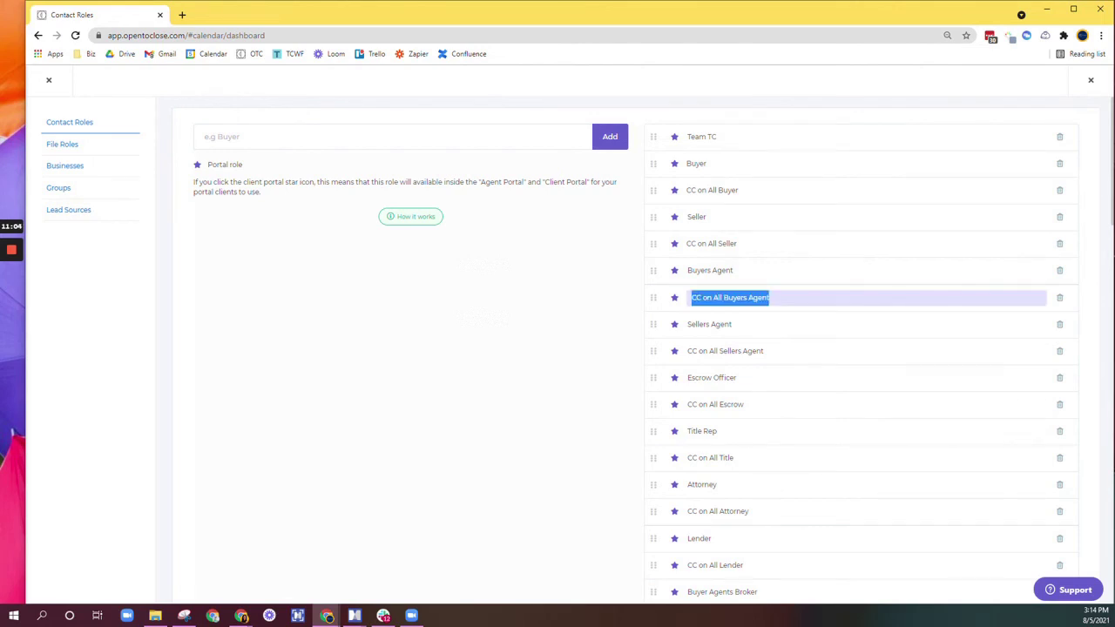
click(770, 298)
click(606, 304)
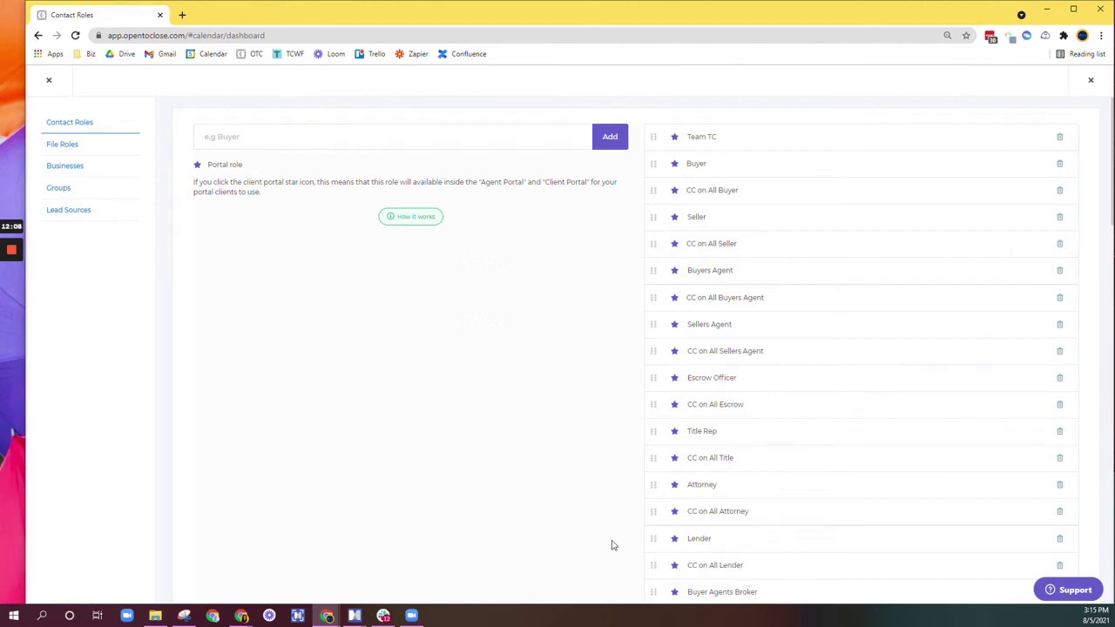
Step: Look through the full Contact Roles list, from the main parties to the vendor roles, and highlight the Buyer role again
scroll(605, 527, down, 1)
scroll(606, 527, down, 5)
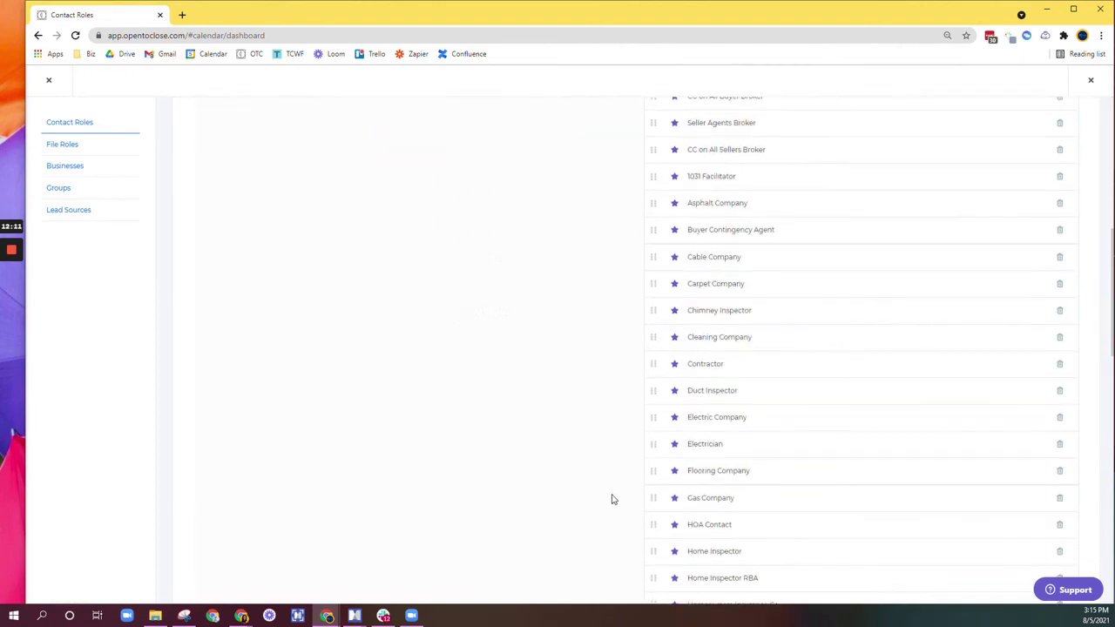
scroll(613, 498, down, 7)
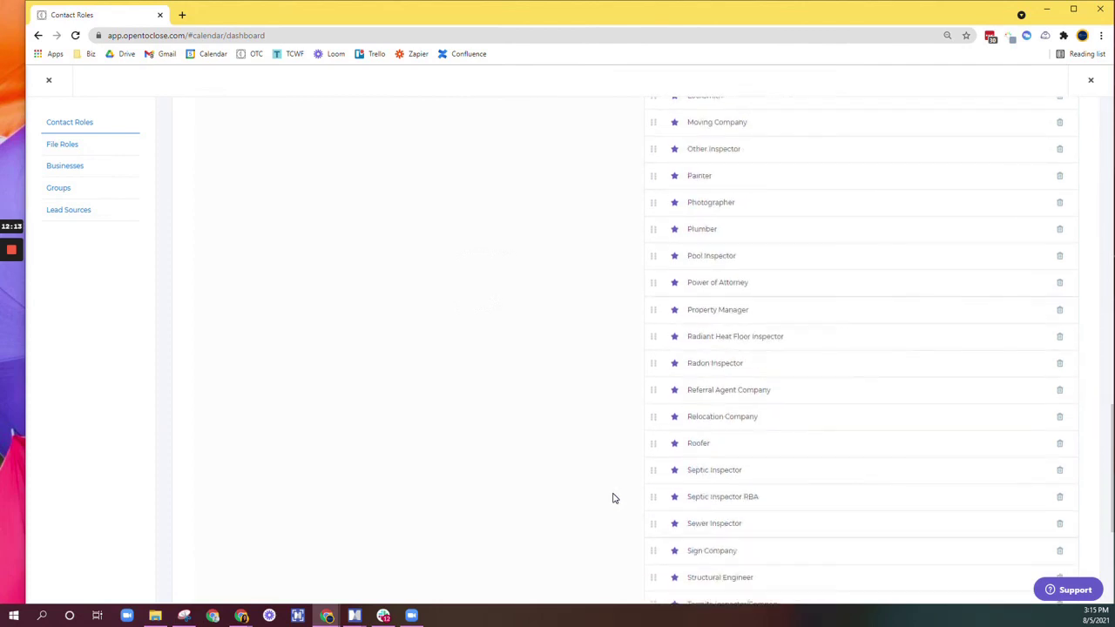
scroll(613, 482, down, 3)
scroll(613, 481, up, 2)
scroll(613, 480, up, 10)
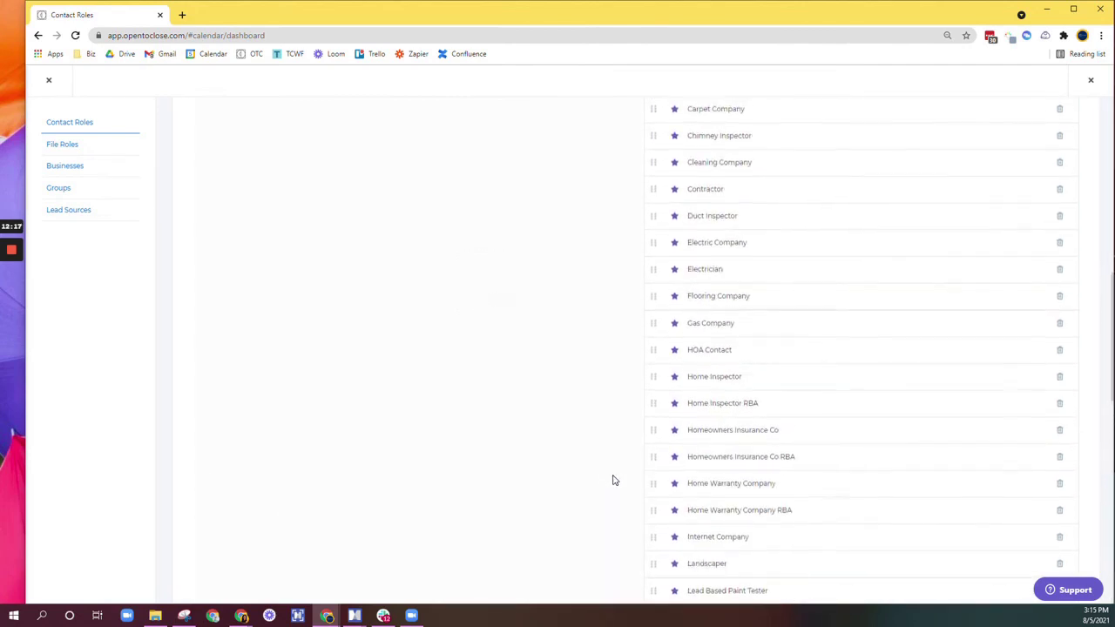
scroll(614, 481, up, 5)
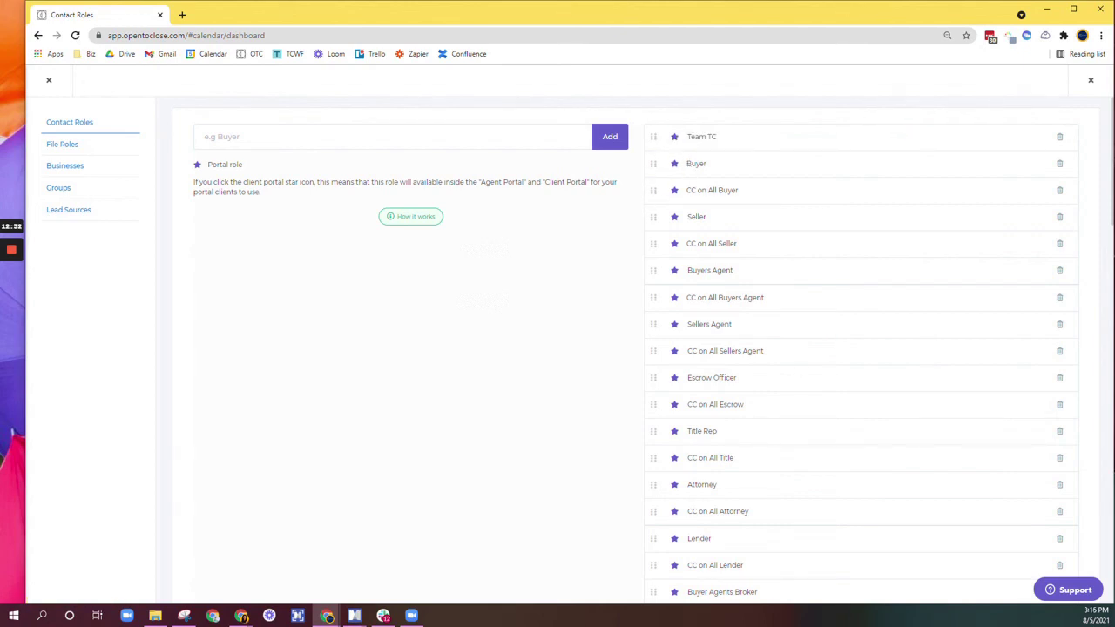
drag(691, 164, 713, 164)
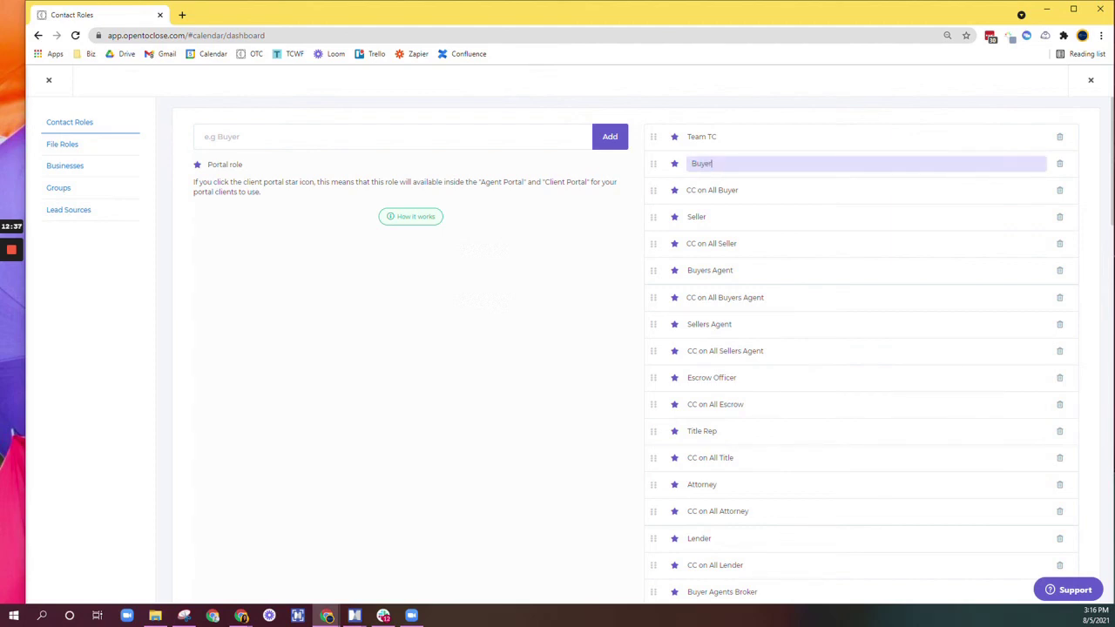
click(645, 219)
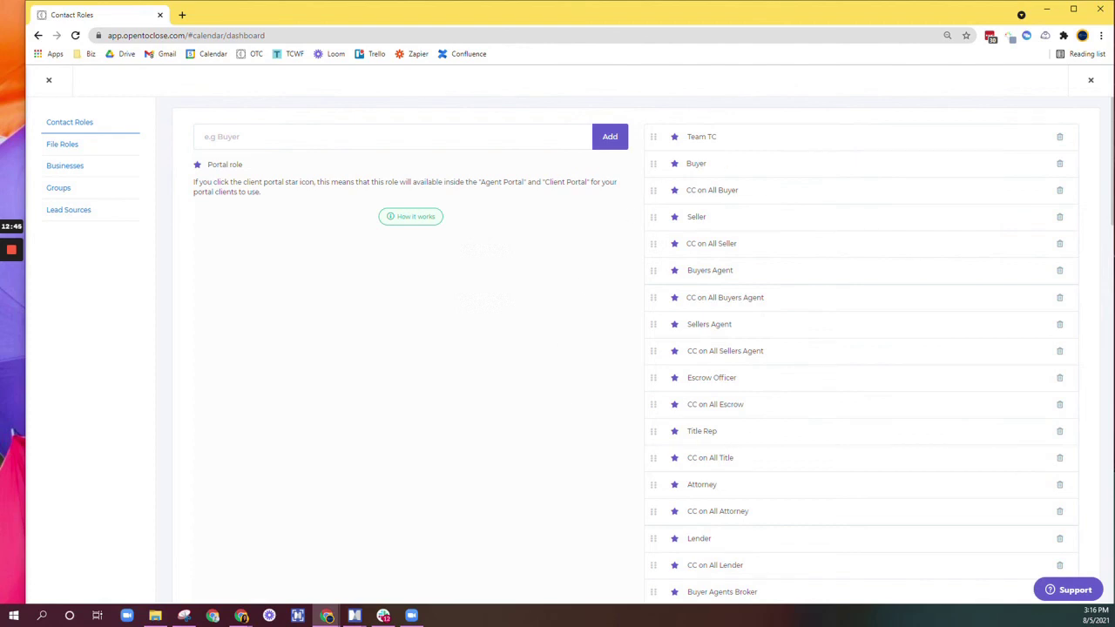
Step: Open the File Roles filters and look through the list of document roles available for files
click(69, 147)
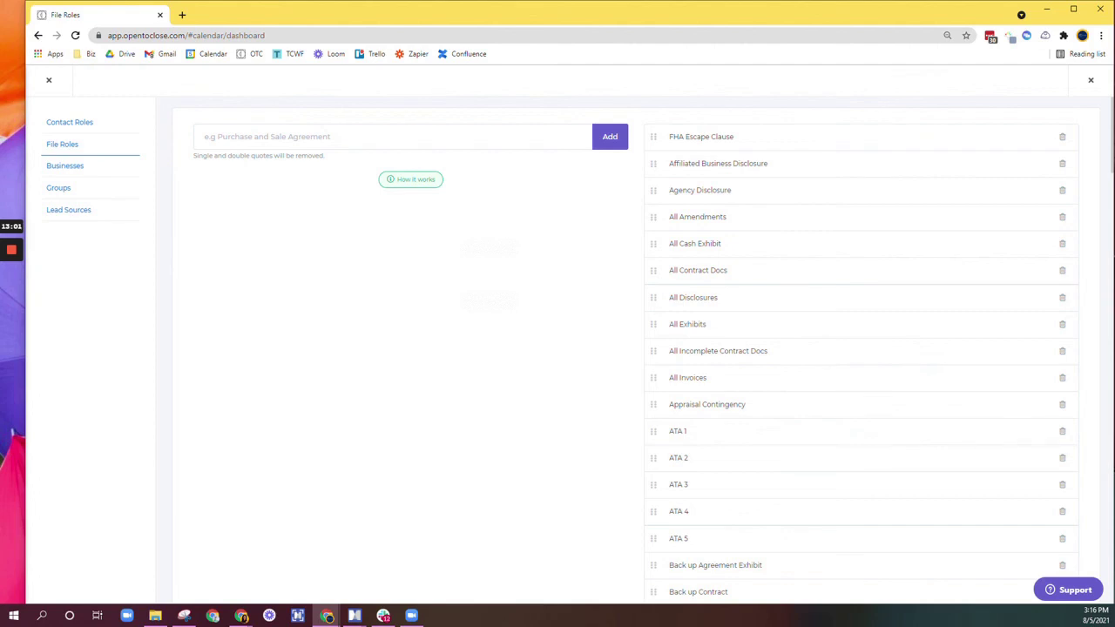
scroll(719, 386, down, 3)
scroll(737, 354, up, 3)
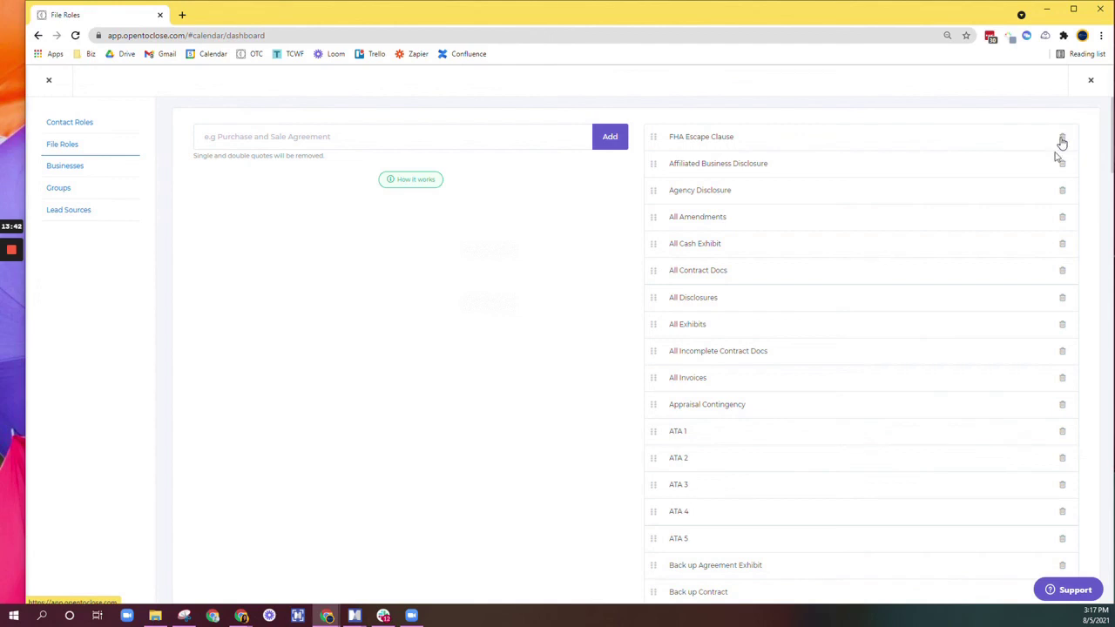
scroll(895, 337, down, 8)
scroll(896, 337, down, 10)
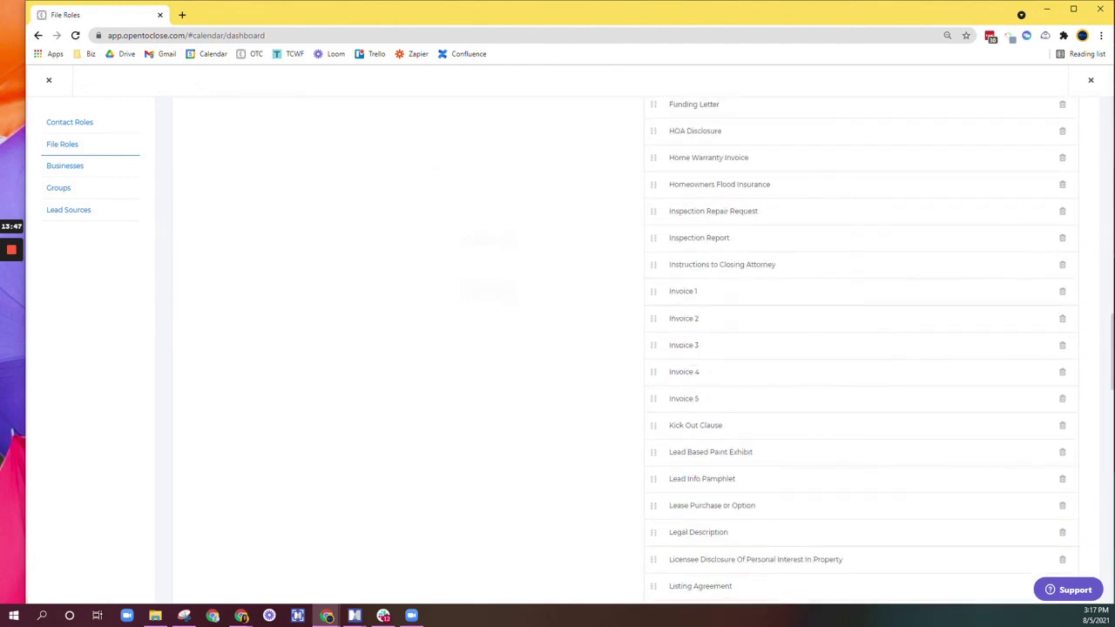
scroll(860, 348, down, 3)
scroll(834, 355, up, 20)
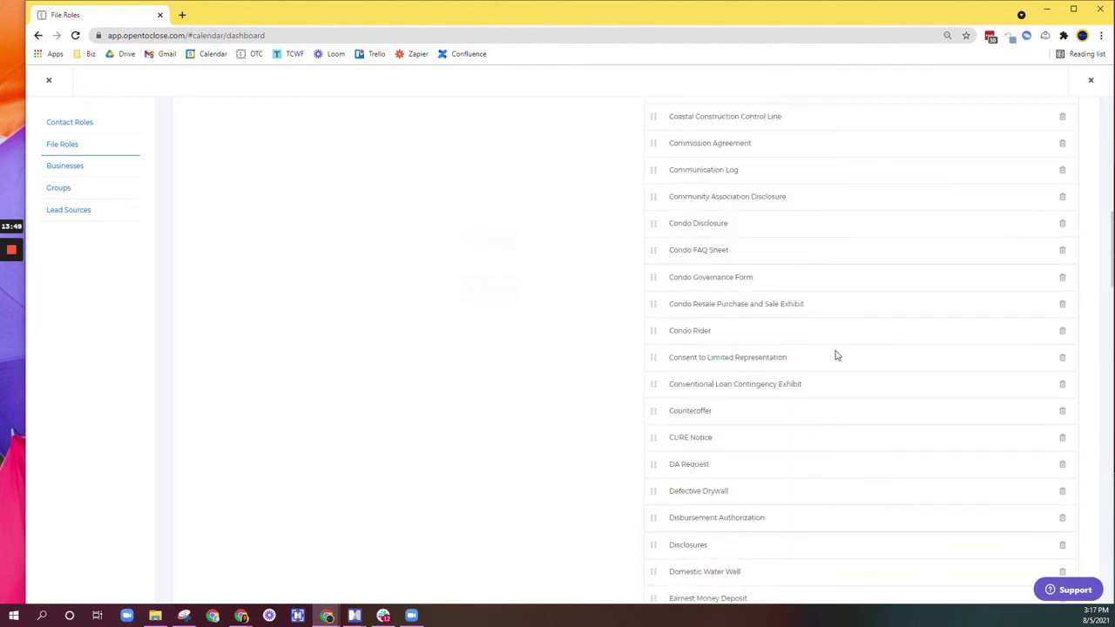
scroll(828, 361, up, 4)
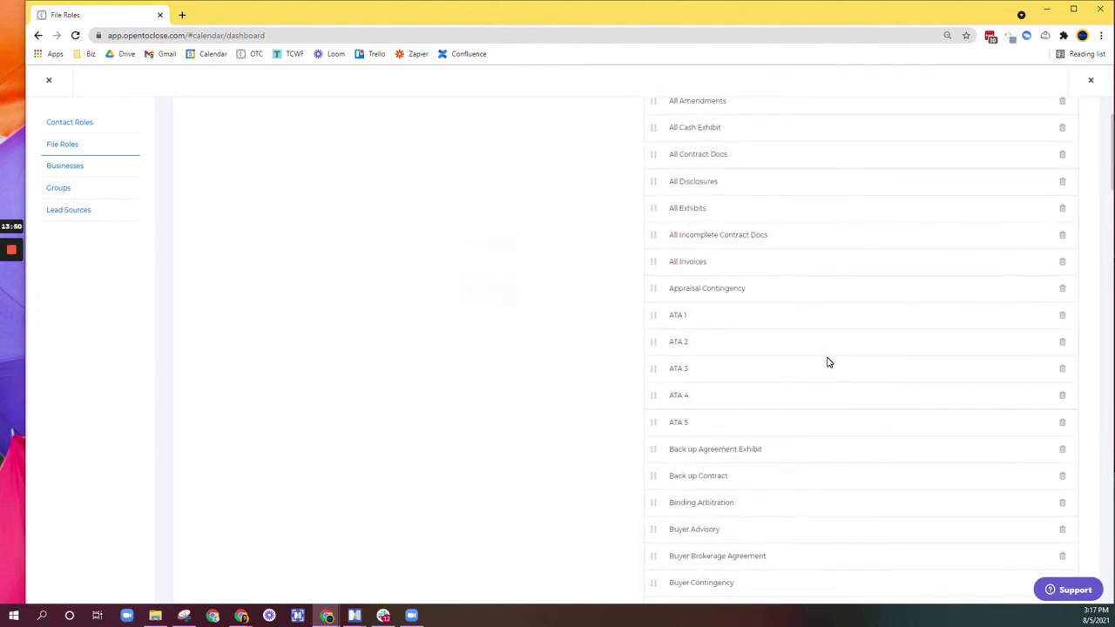
scroll(804, 331, up, 2)
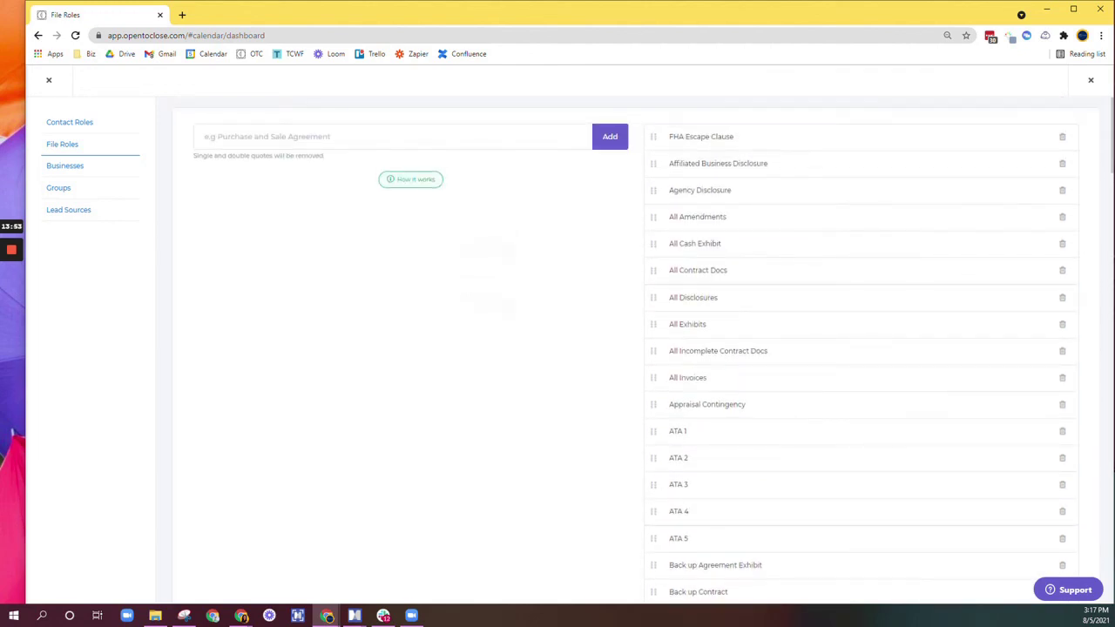
Step: Rename the All Amendments file role to All Addenda
click(729, 216)
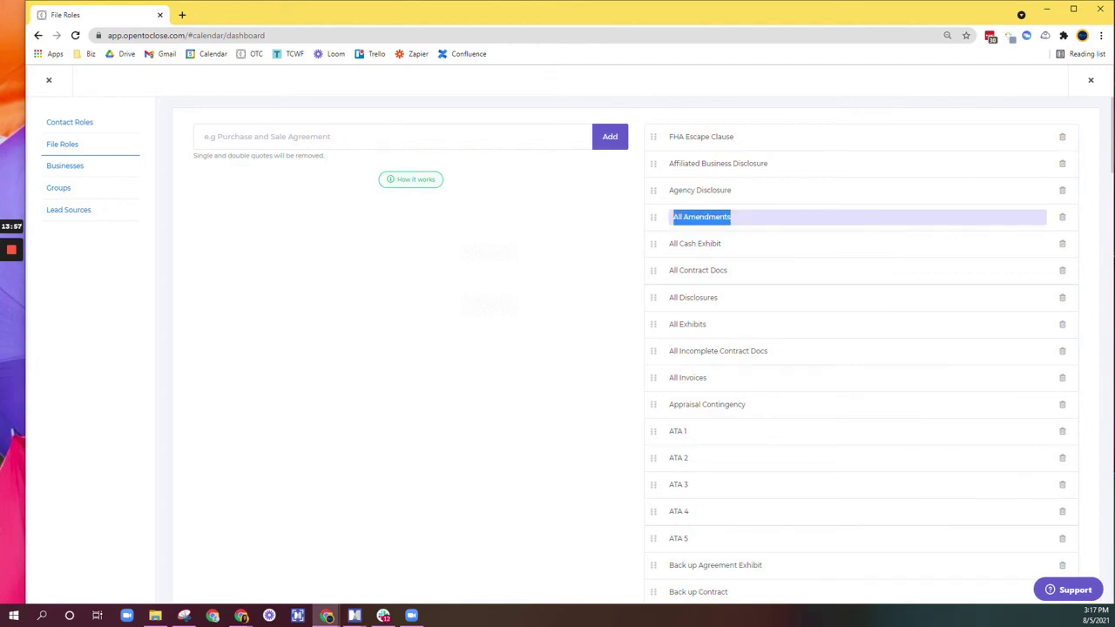
click(731, 216)
drag(731, 217, 686, 217)
text(Addend)
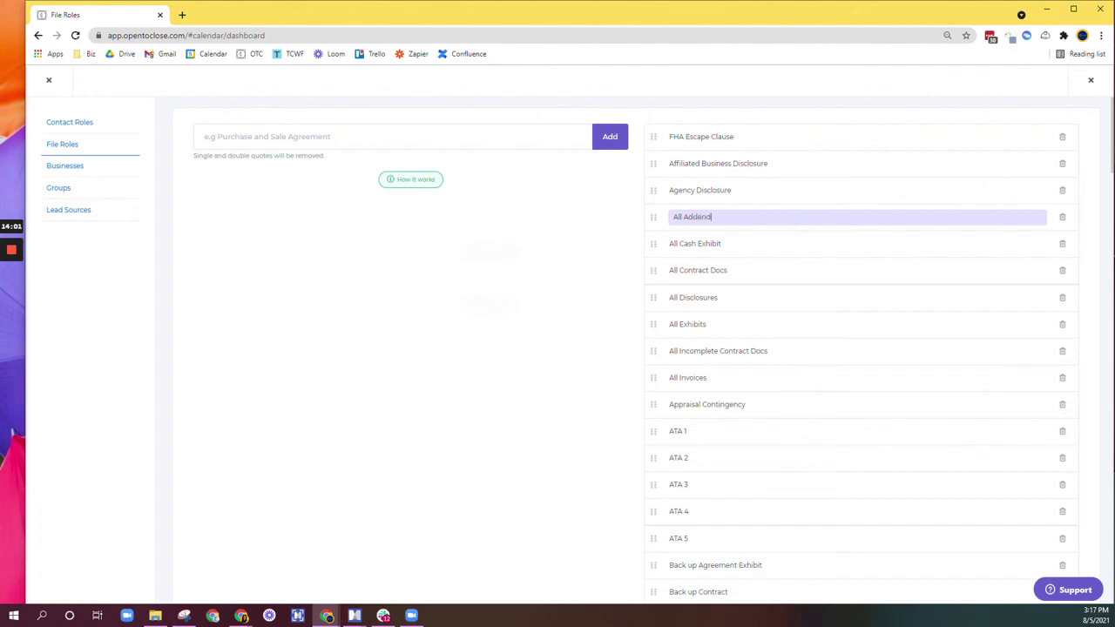
text(a)
key(Return)
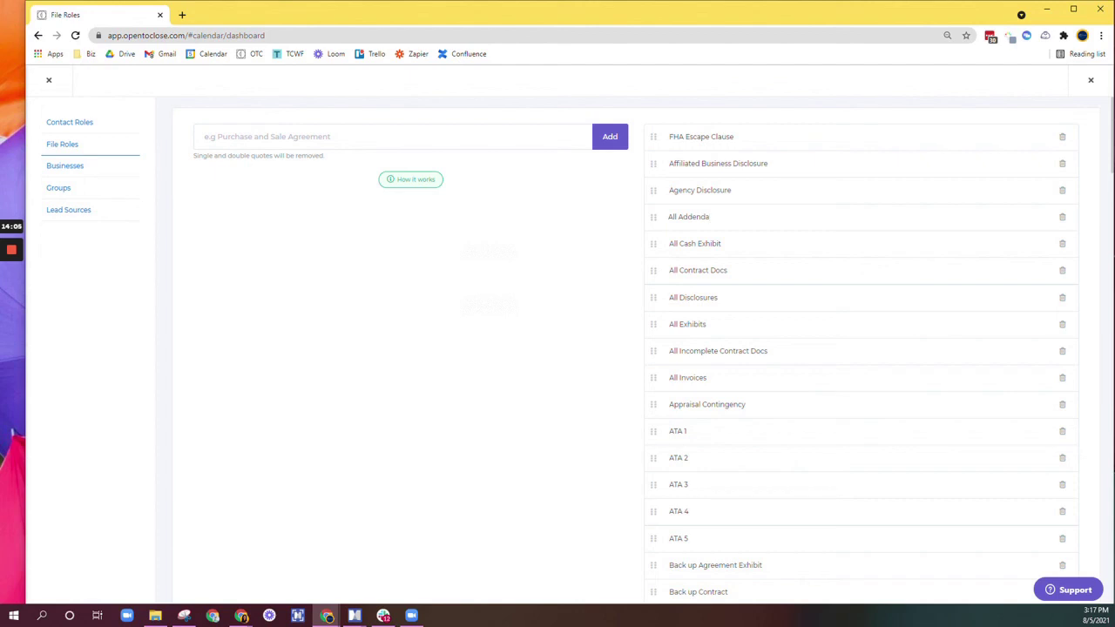
Step: Restore the All Addenda file role's name to All Amendments
key(ctrl+a)
drag(713, 217, 667, 217)
click(514, 235)
click(707, 217)
drag(714, 216, 688, 217)
text(mendment)
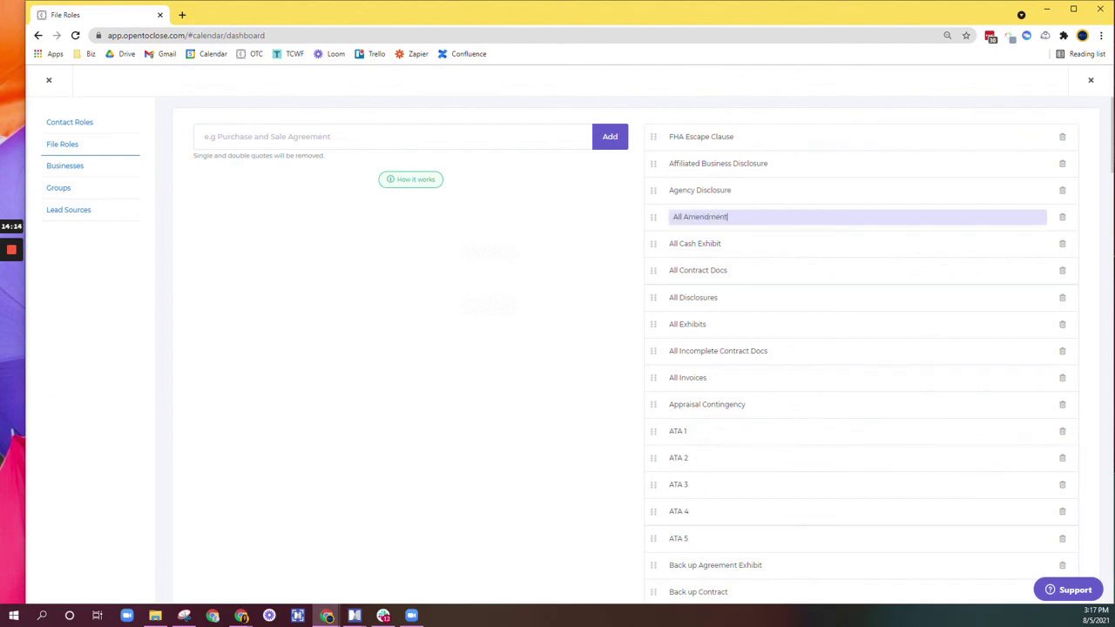
key(Return)
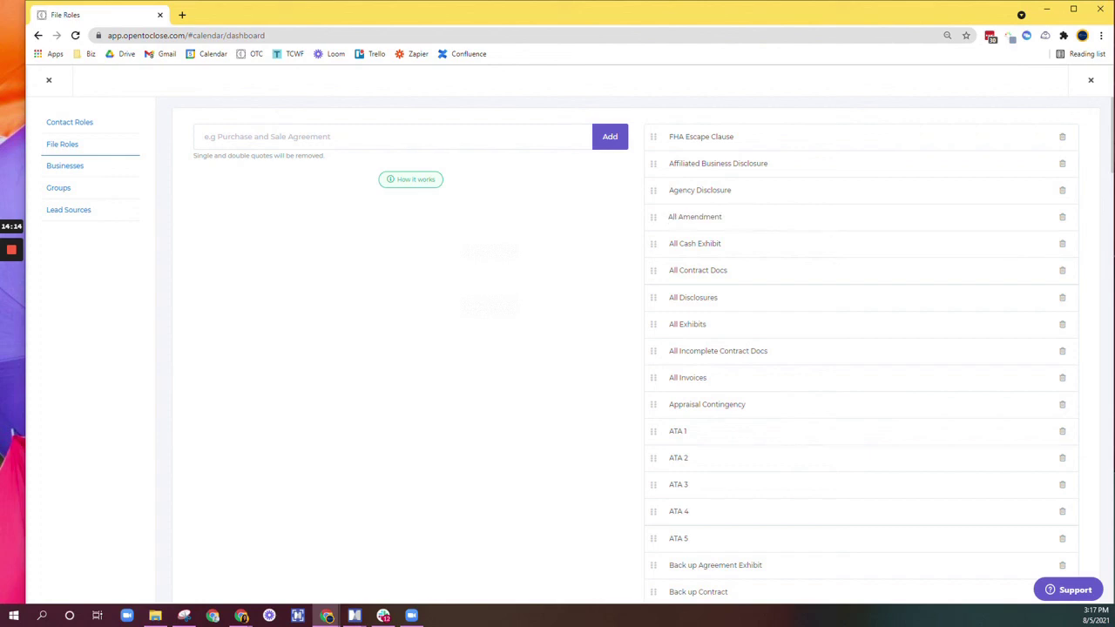
click(722, 217)
text(s)
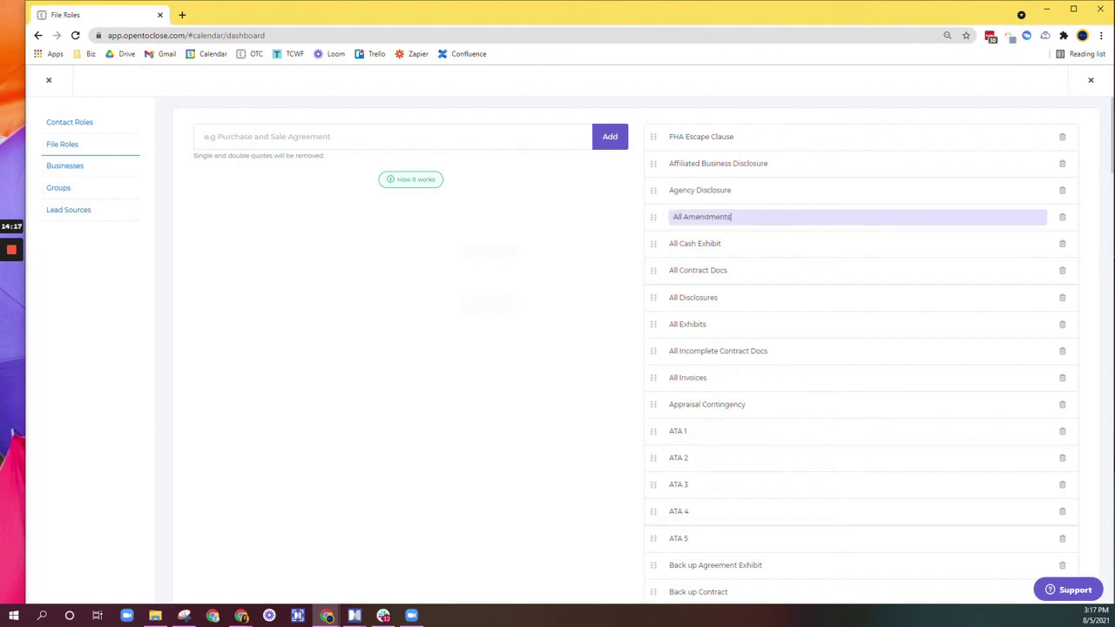
key(Return)
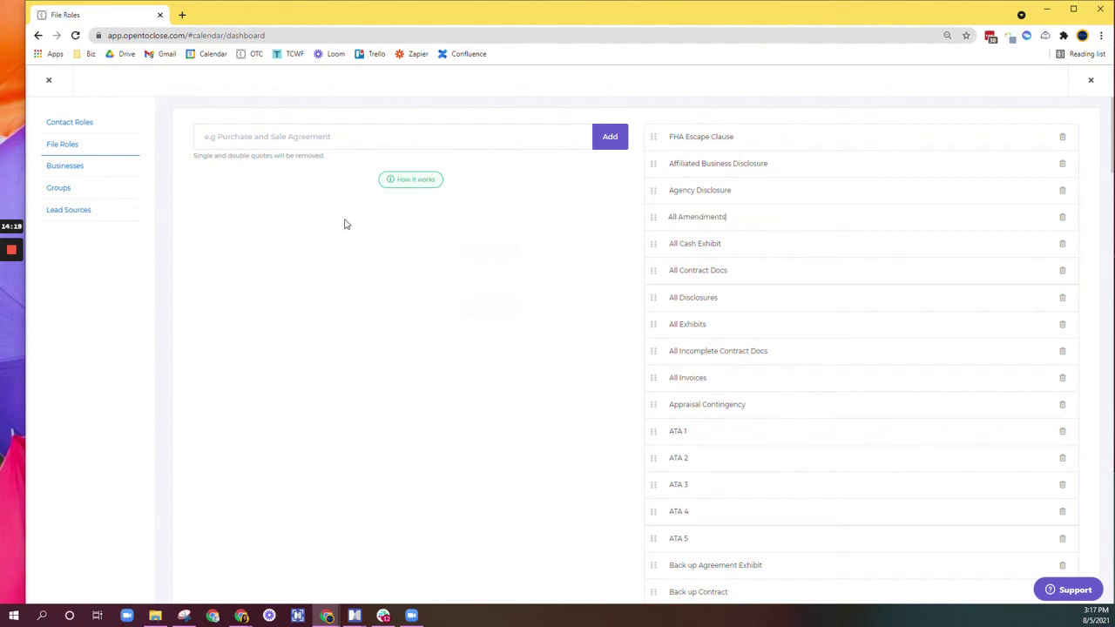
Step: Open the Businesses filters and review the fields for creating a business, from Business Name to Website
click(73, 172)
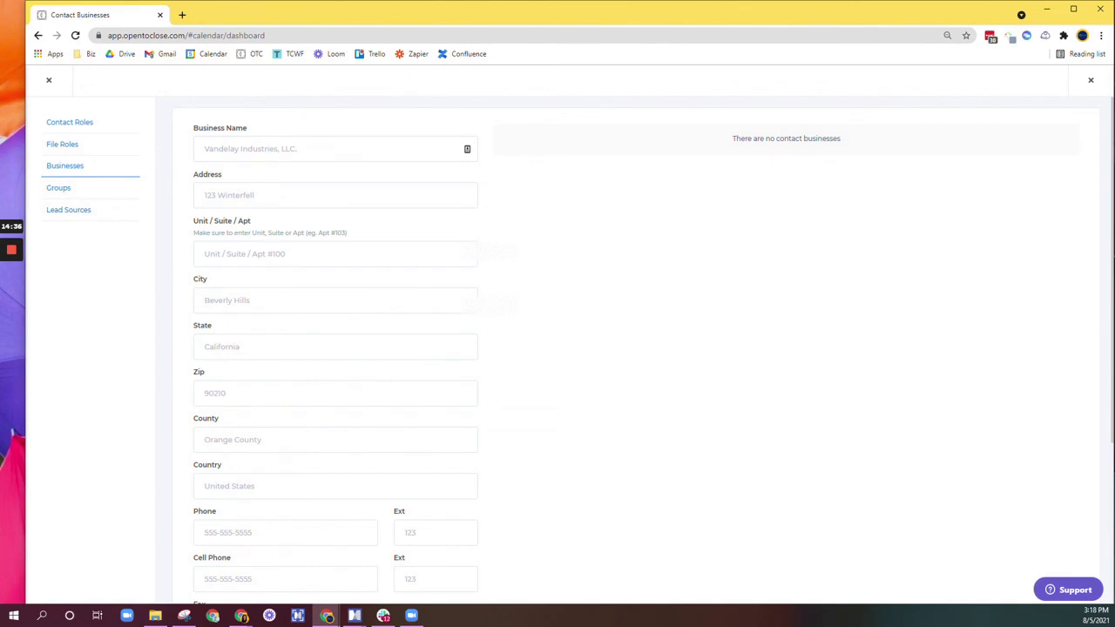
scroll(308, 475, down, 3)
scroll(308, 476, up, 3)
scroll(358, 478, down, 3)
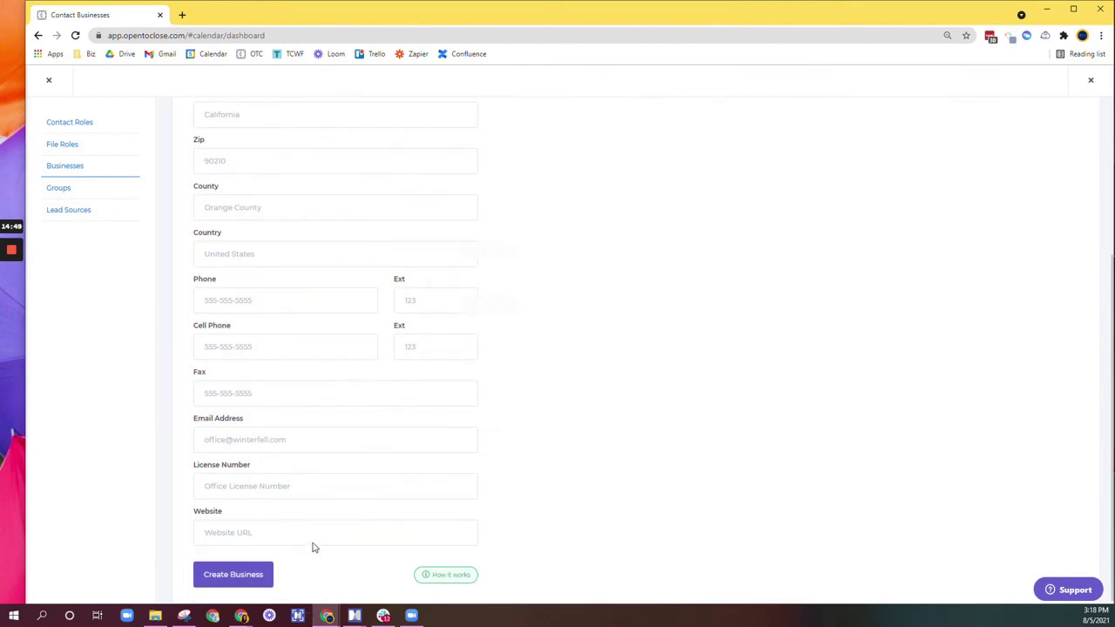
scroll(346, 515, up, 4)
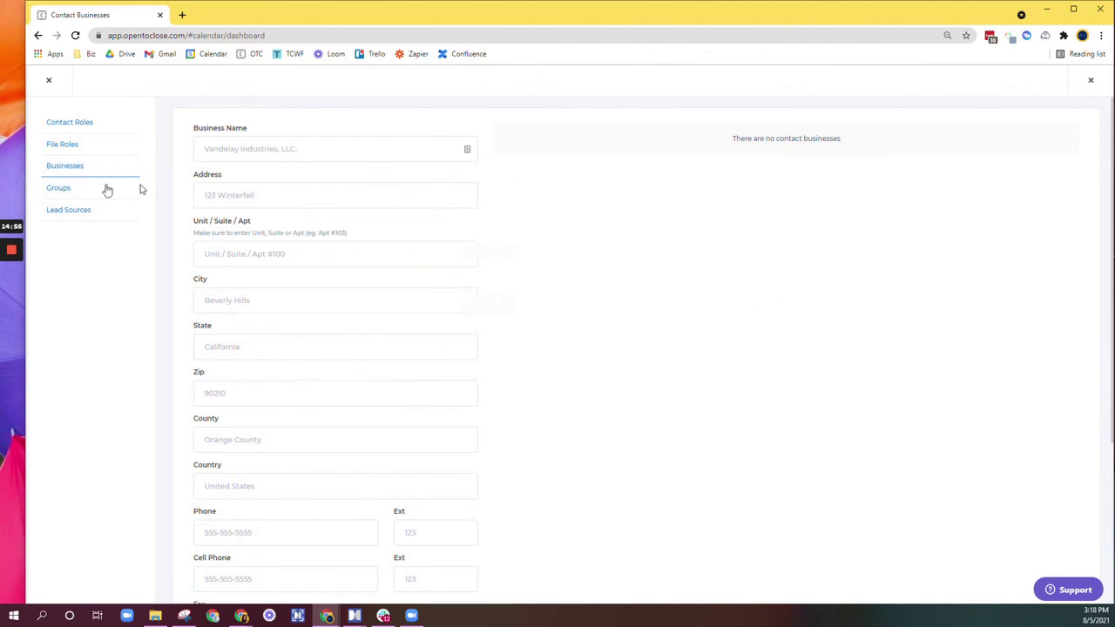
Step: Open the contact Groups filters and view the Group Name field for creating a group, leaving it empty
click(58, 189)
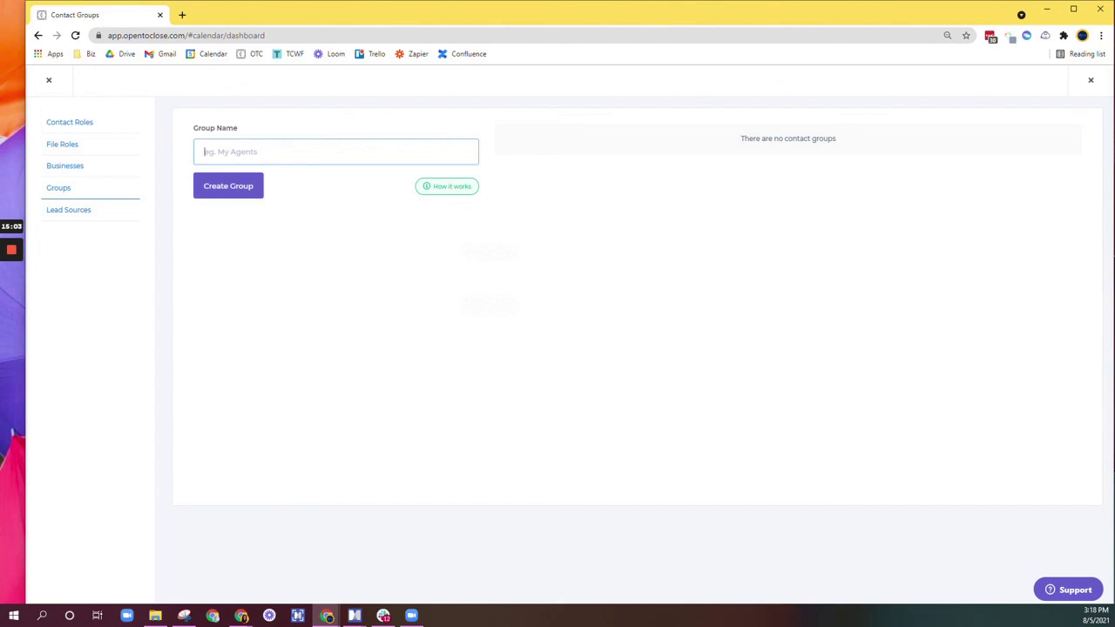
click(335, 152)
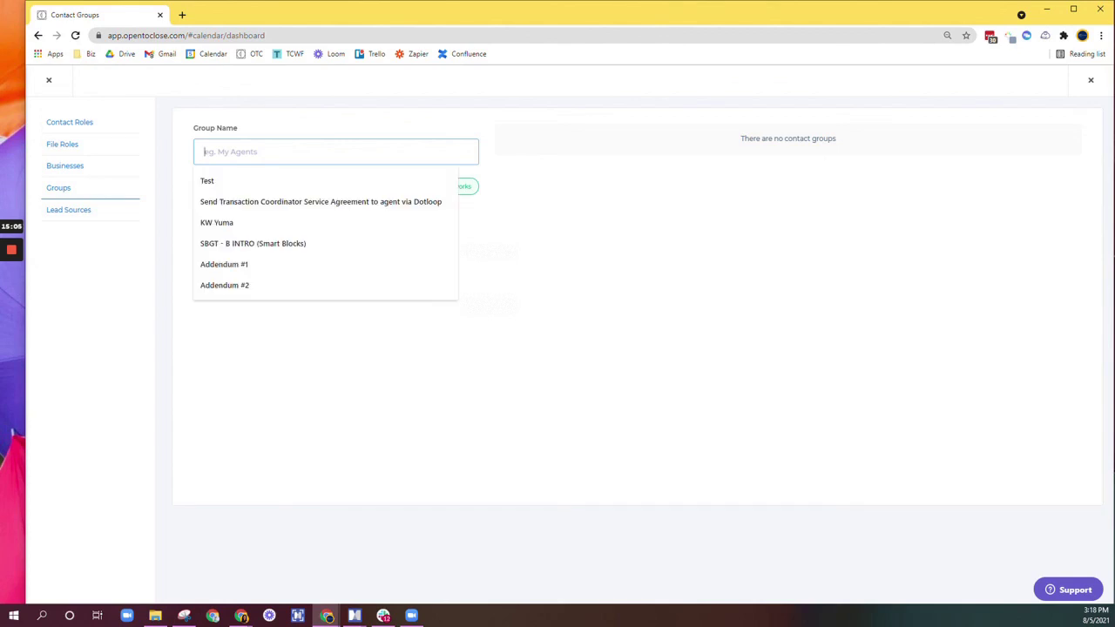
click(548, 191)
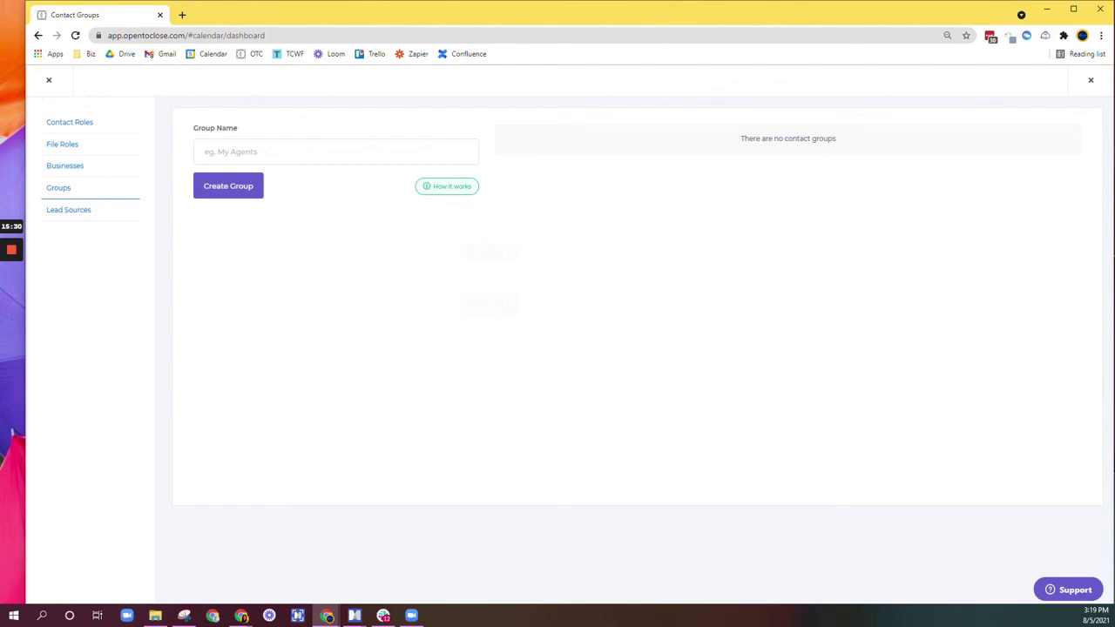
Step: View the Lead Sources filter list and close the Filters pages to return to the Calendar
click(72, 216)
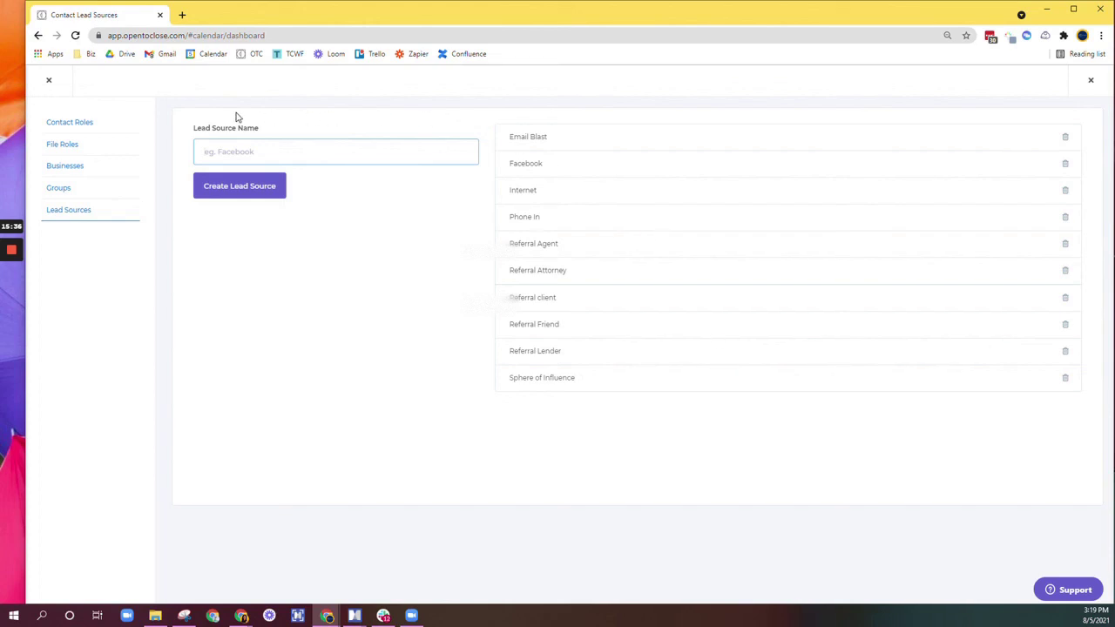
click(49, 79)
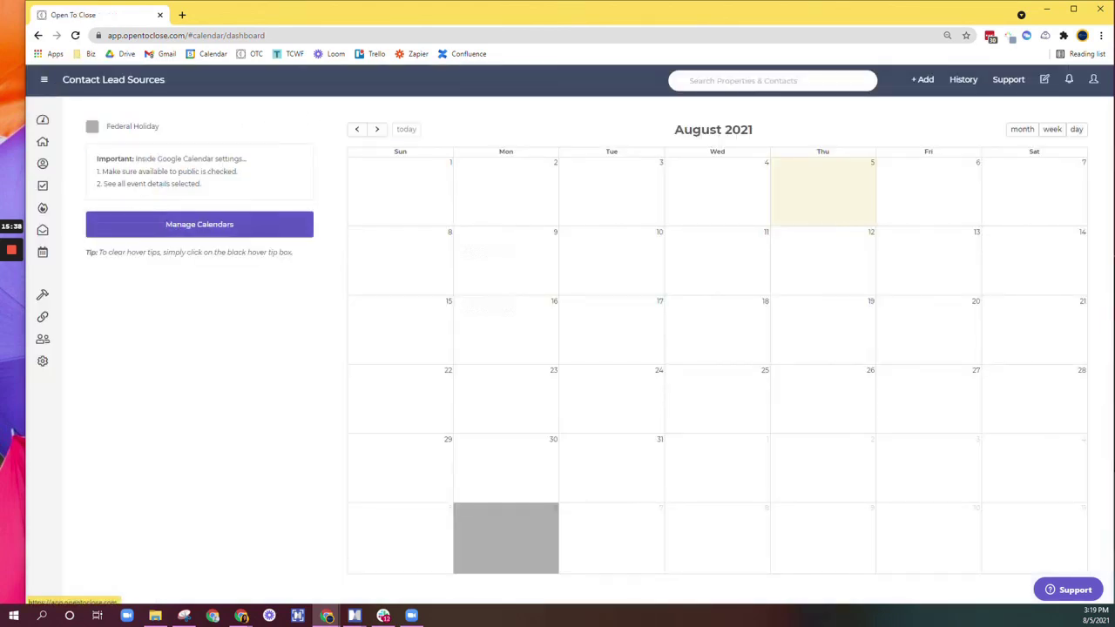
mouse_move(48, 303)
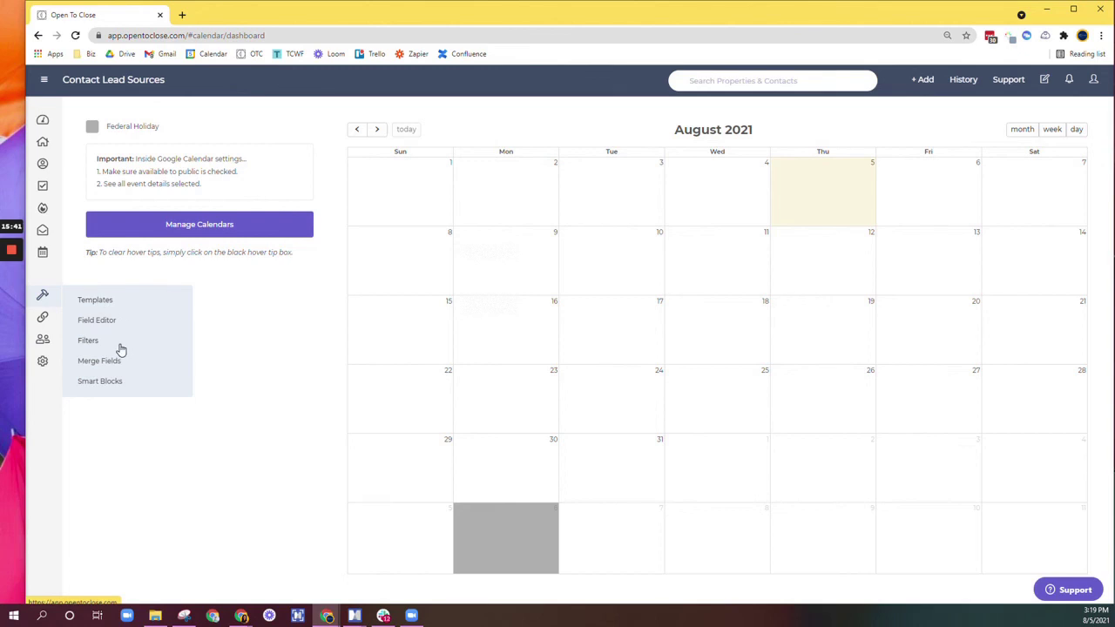